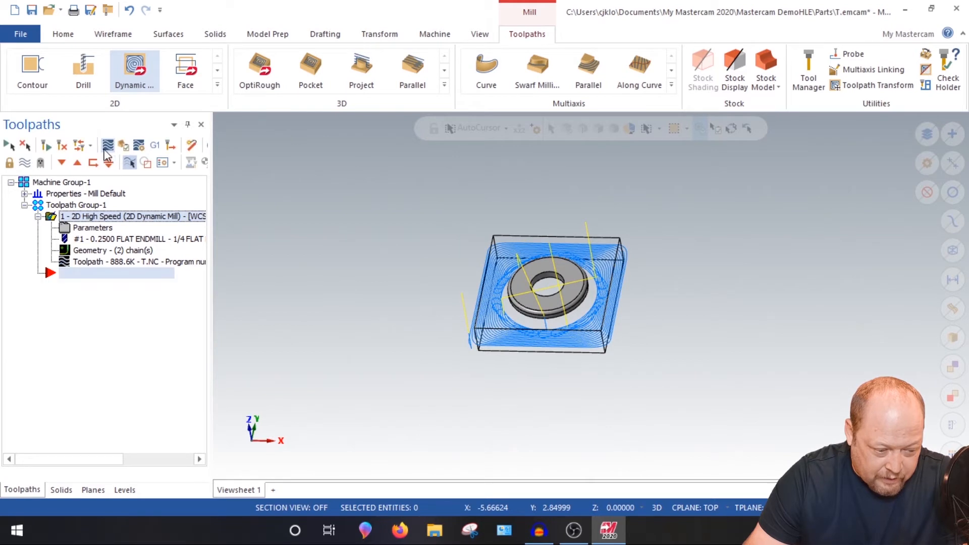
Backplot the 2D dynamic mill toolpath to check the tool and holder motion around the part
left_click(108, 146)
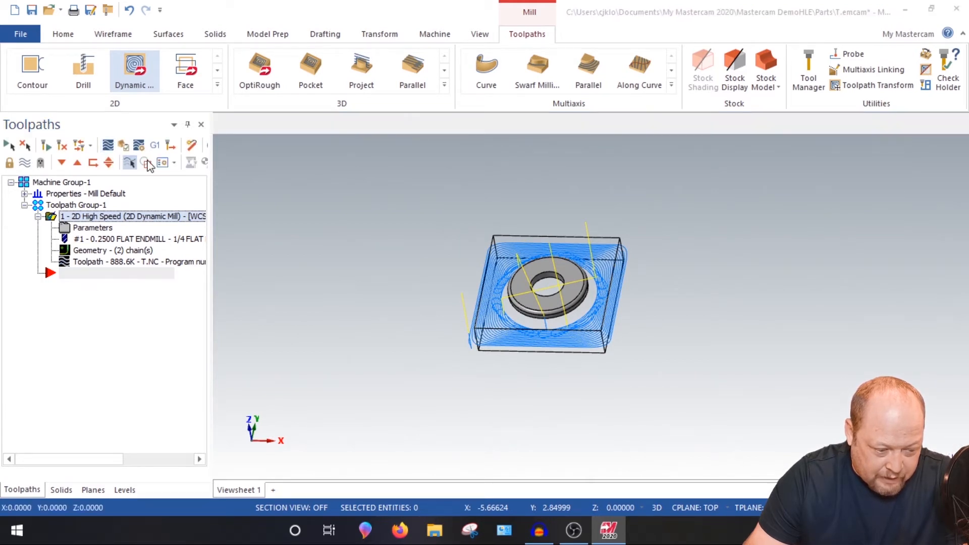
left_click(222, 123)
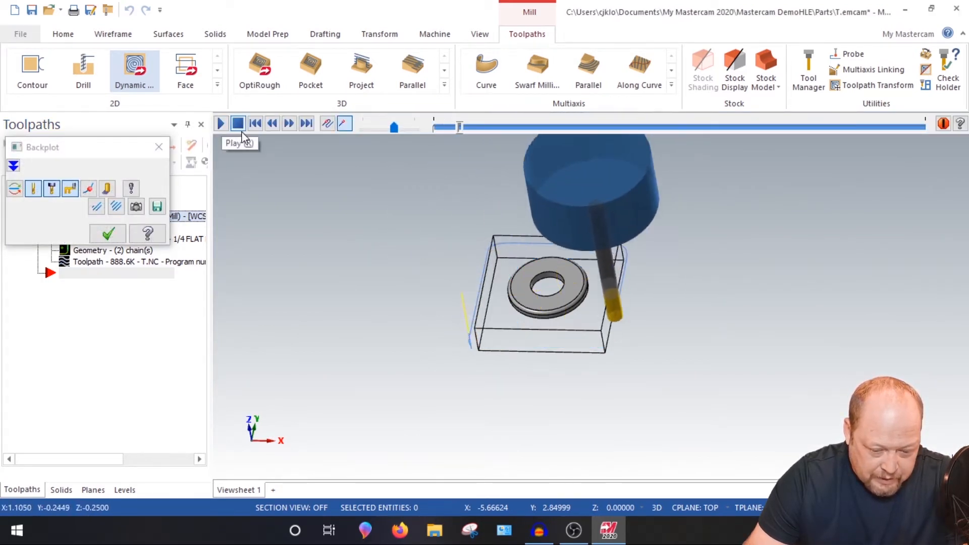
middle_click_drag(433, 248, 454, 262)
scroll(495, 335, "down", 1)
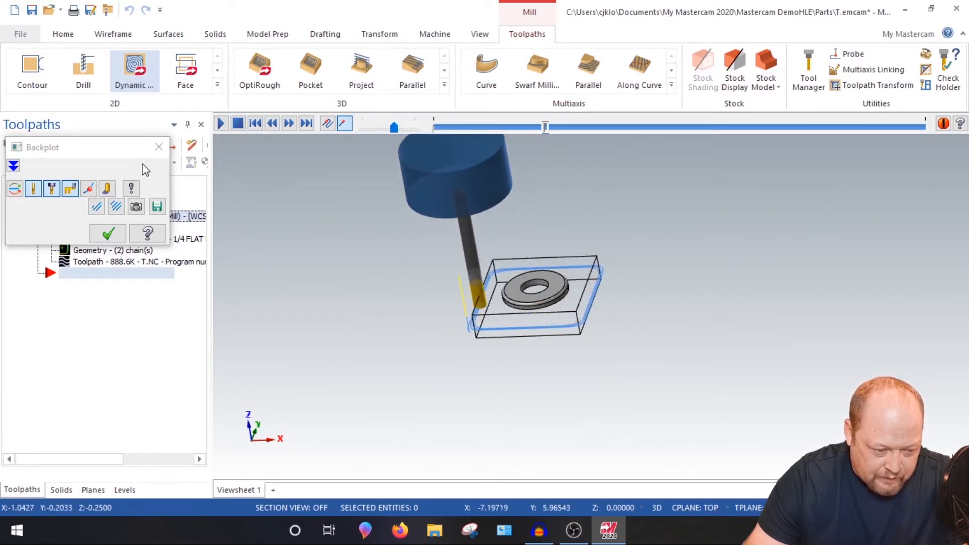
left_click(158, 147)
Assign the B2C3-0016 holder to the 1/4 flat endmill in the dynamic mill toolpath parameters
left_click(79, 232)
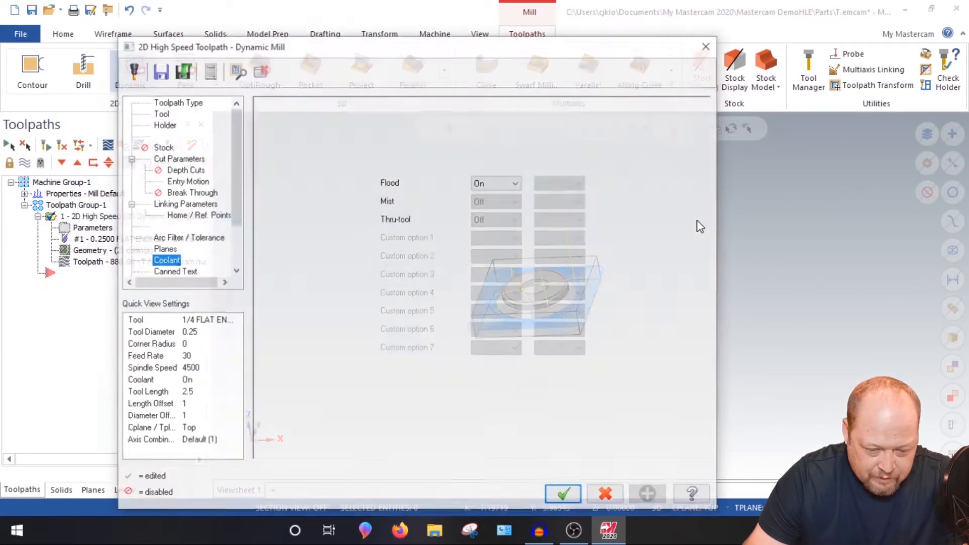
left_click(161, 126)
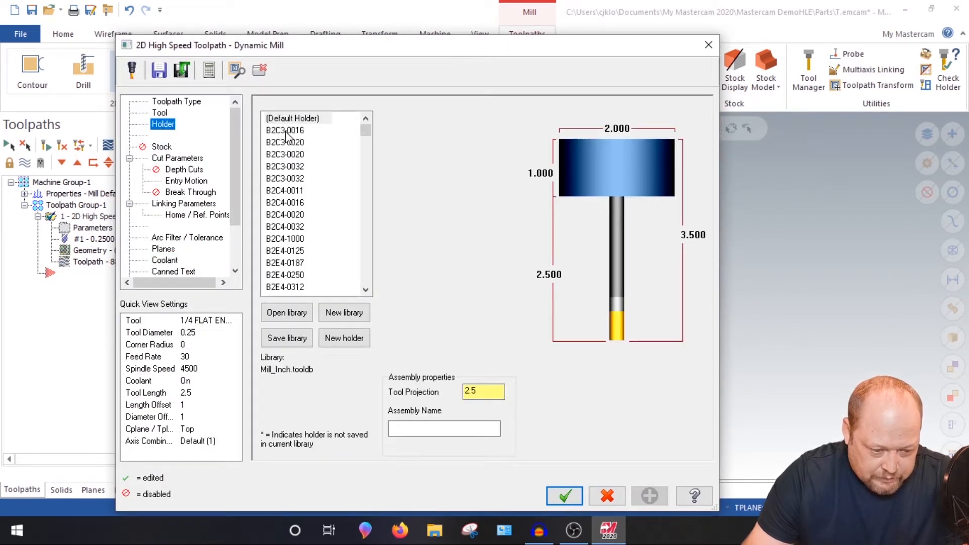
left_click(283, 132)
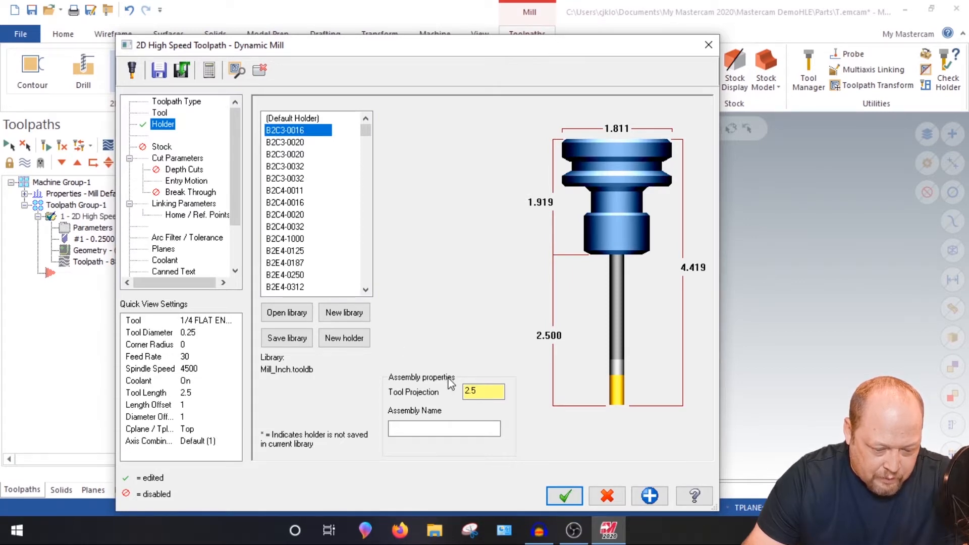
Set the tool projection to 0.75 and accept the dynamic mill toolpath parameters
double_click(472, 391)
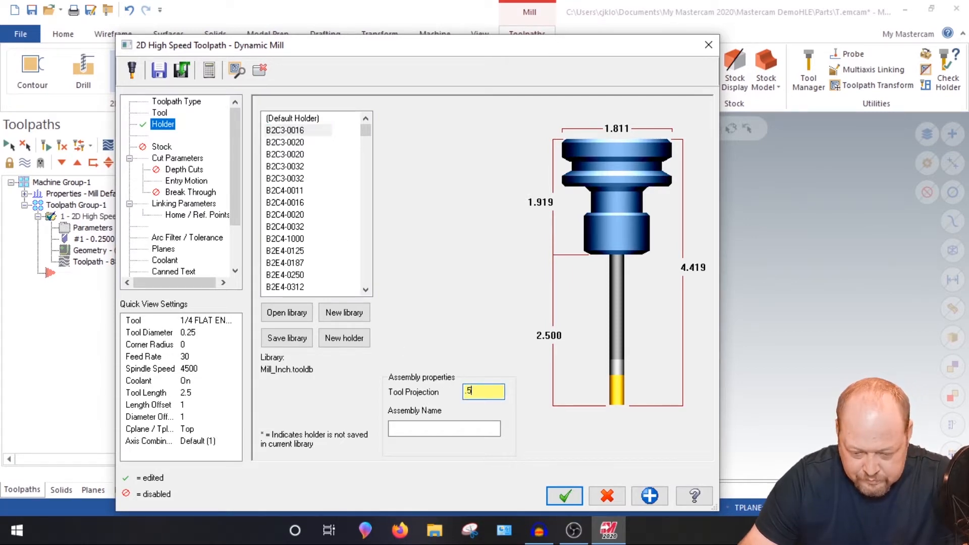
key("Return")
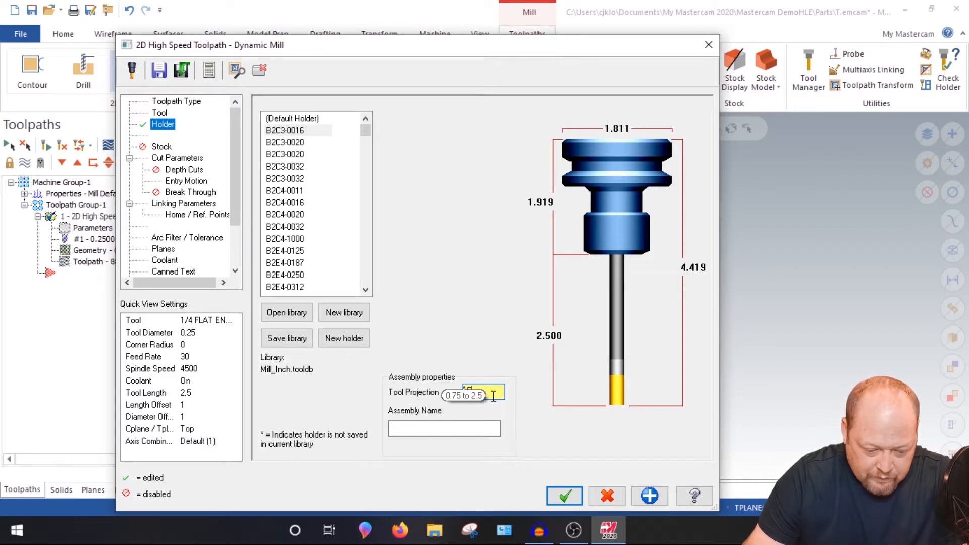
left_click_drag(493, 396, 441, 395)
type(".7")
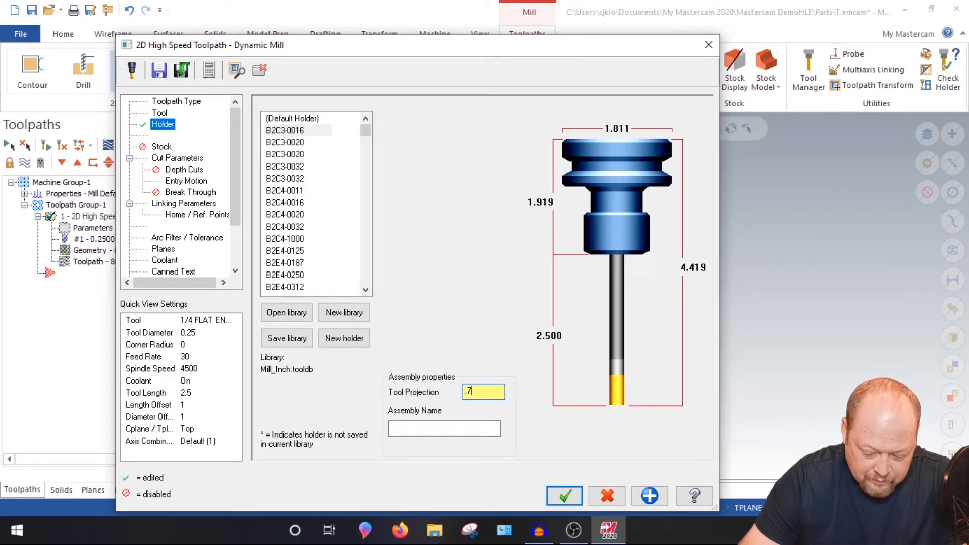
type("5")
key("Return")
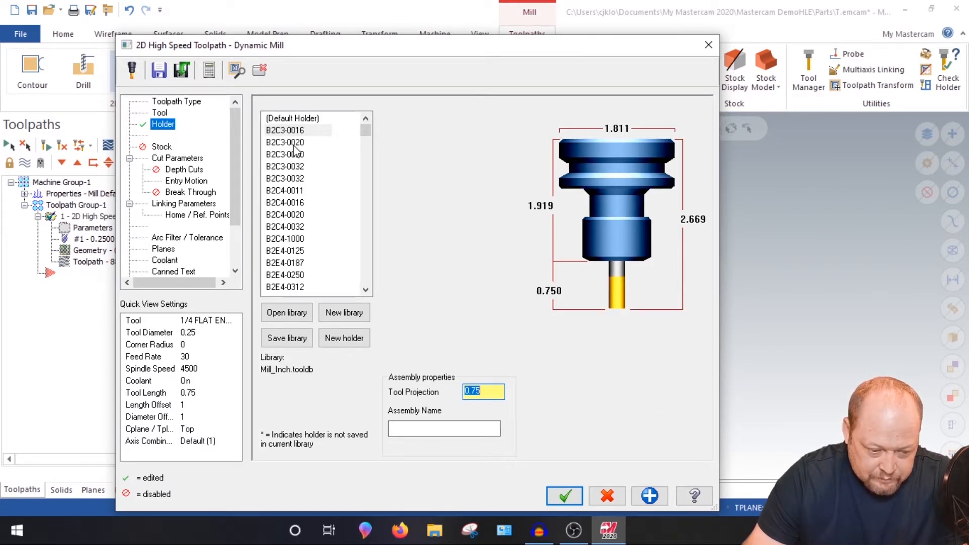
left_click(569, 497)
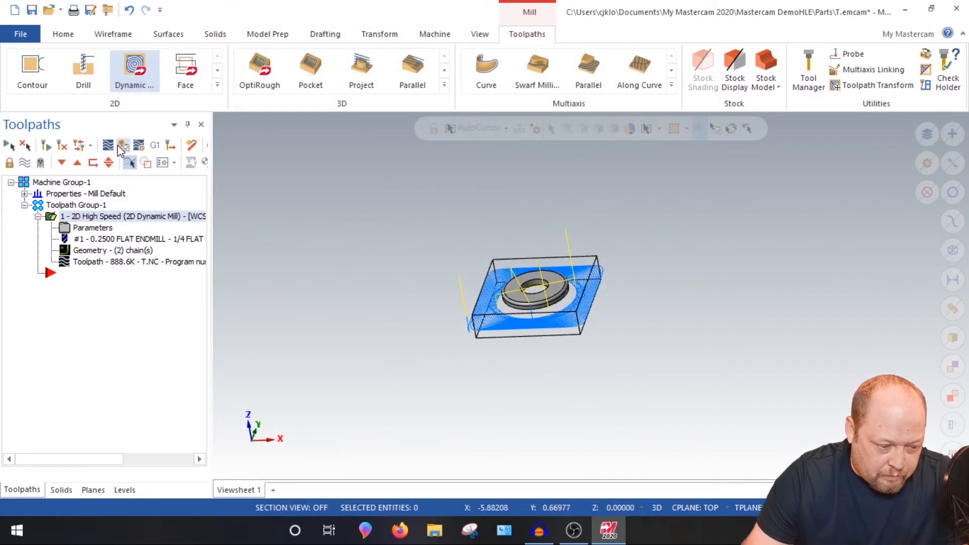
Backplot the dynamic mill toolpath with the B2C3-0016 holder and inspect its clearance from the part
left_click(123, 146)
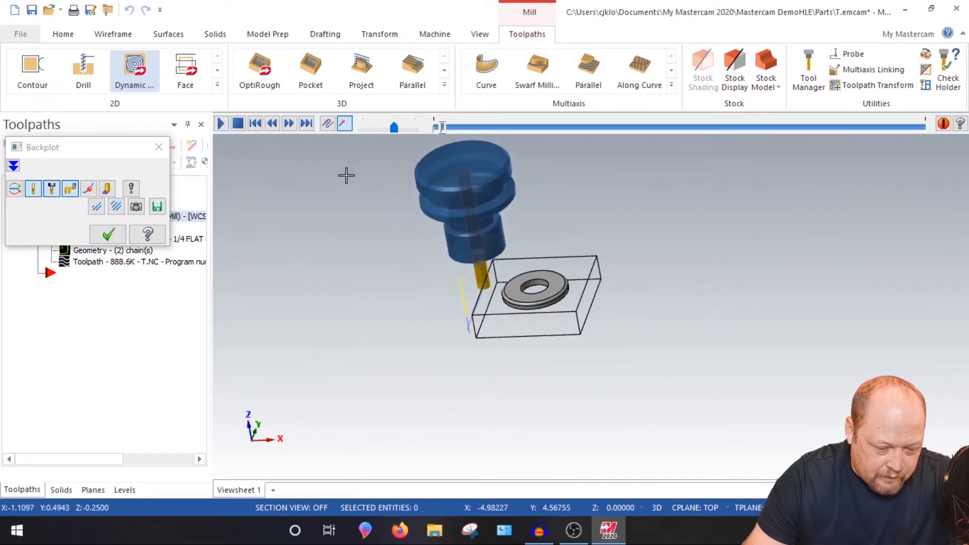
middle_click_drag(346, 175, 419, 173)
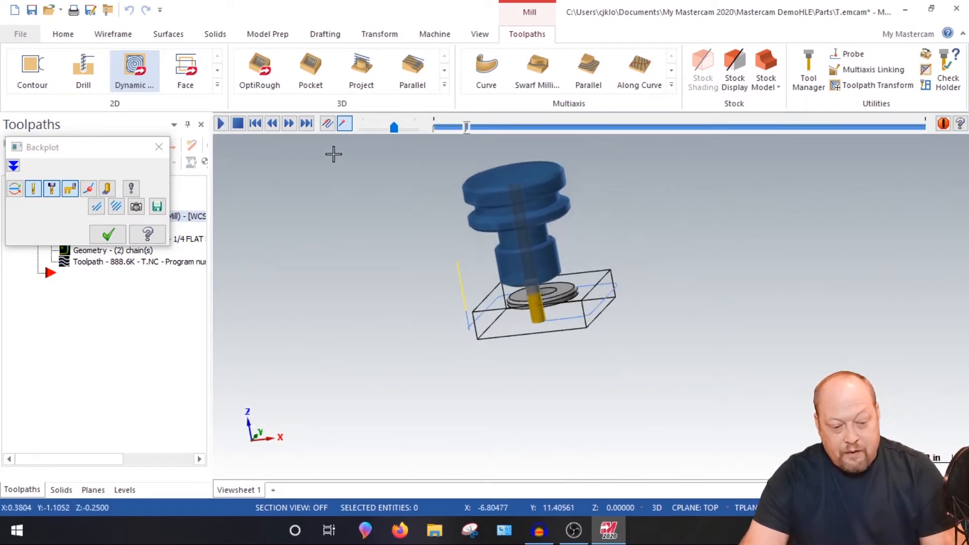
left_click(159, 147)
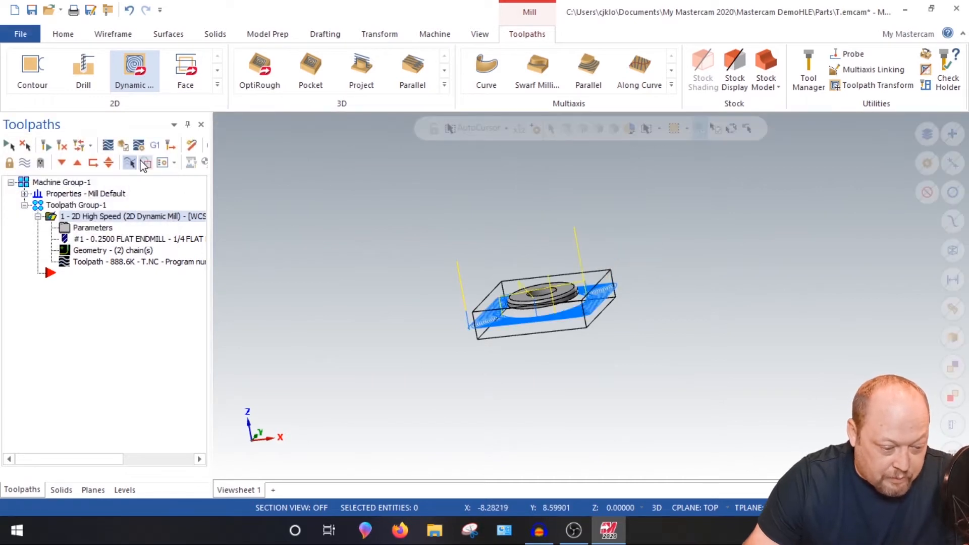
Define the machine group's rectangular stock from all entities in the stock setup
left_click(25, 194)
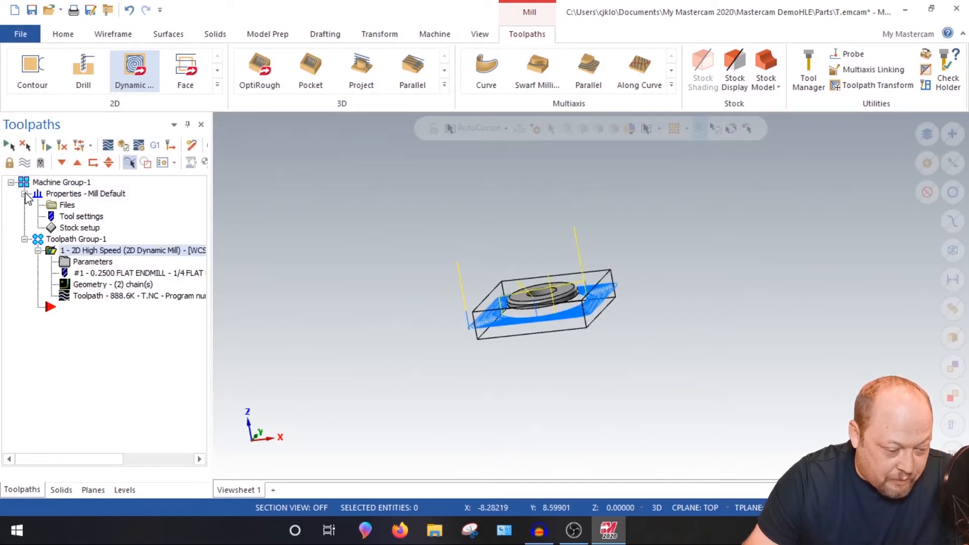
left_click(63, 228)
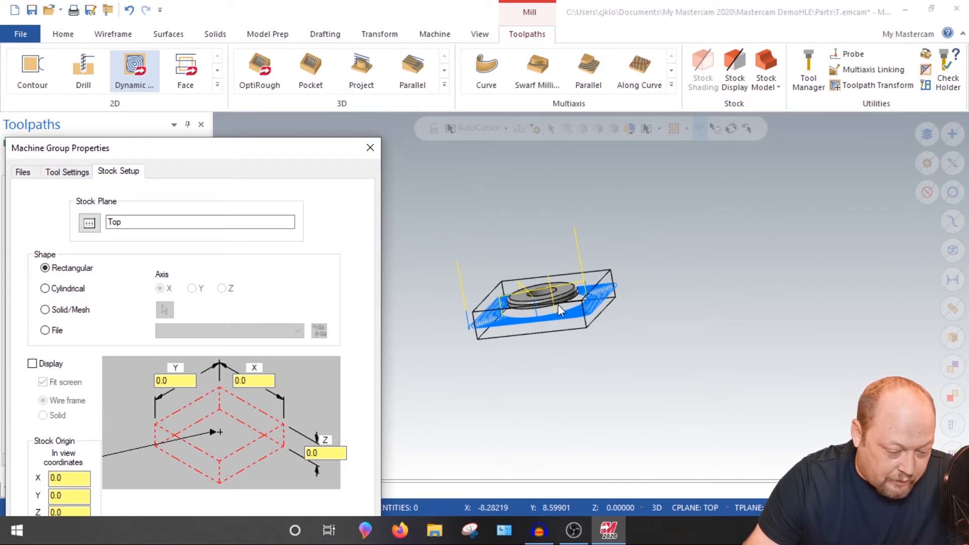
left_click_drag(329, 145, 335, 58)
left_click(298, 503)
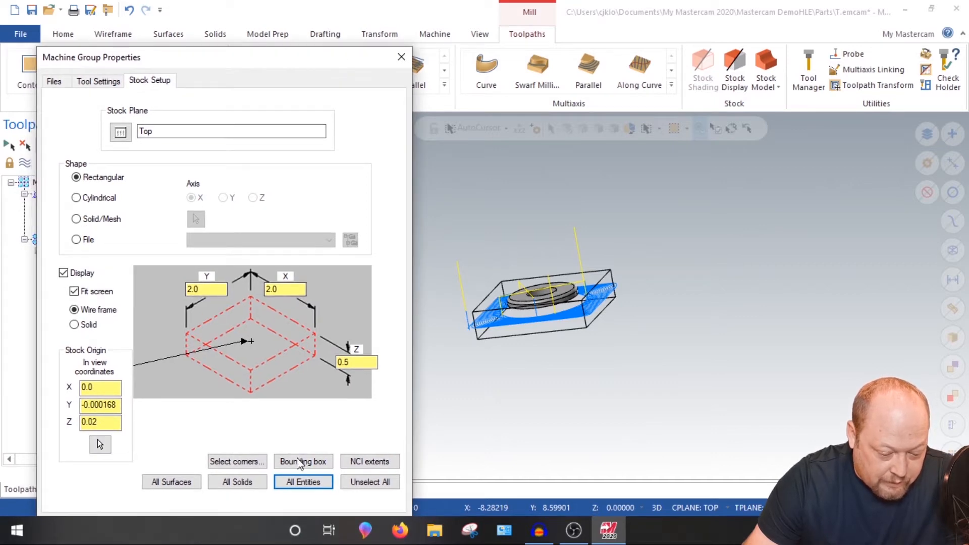
left_click_drag(352, 66, 353, 19)
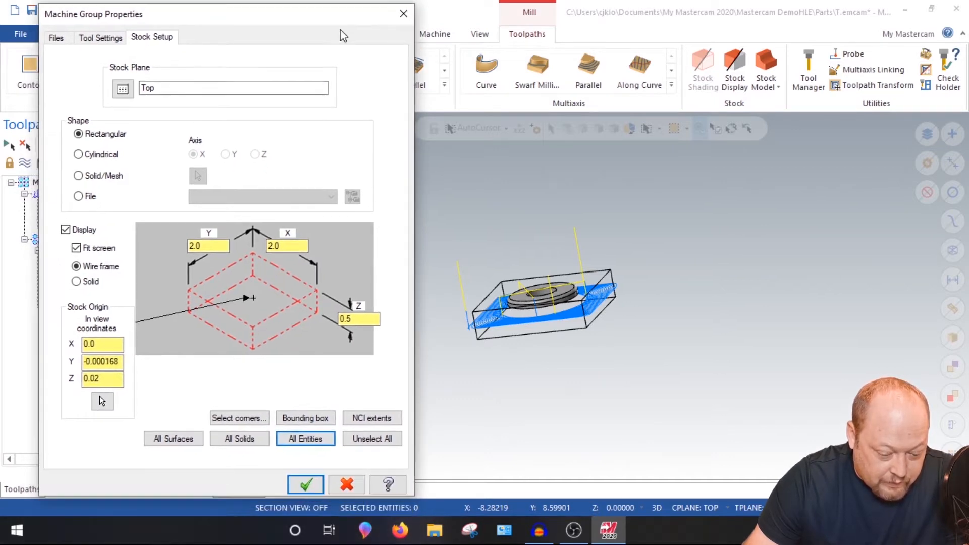
left_click(305, 484)
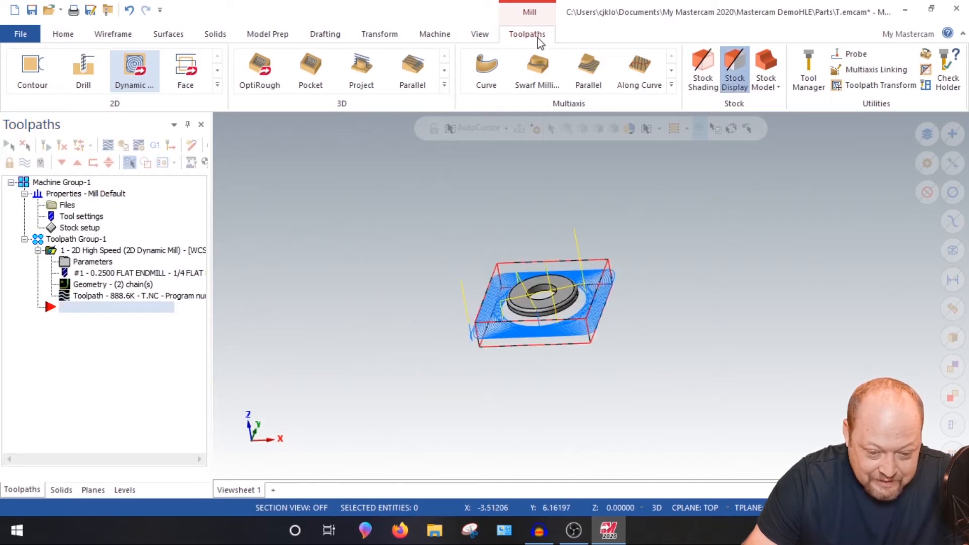
Turn off the stock display and hide the Stock level, leaving the Part level visible
left_click(734, 69)
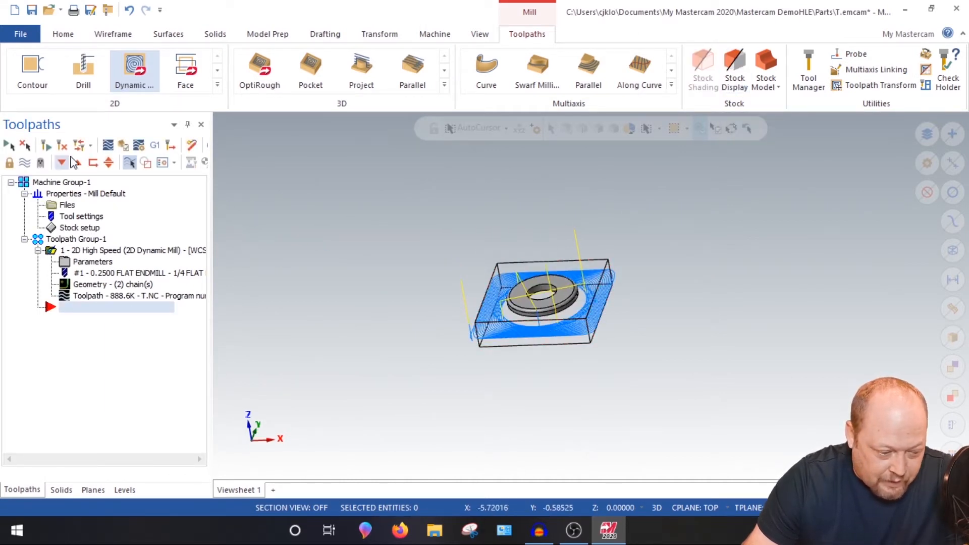
left_click(124, 490)
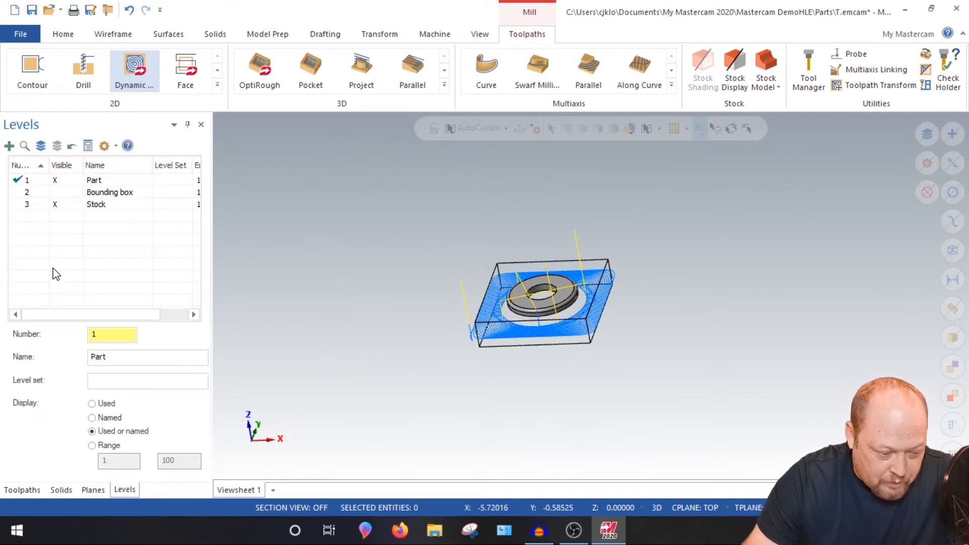
left_click(65, 203)
left_click(13, 491)
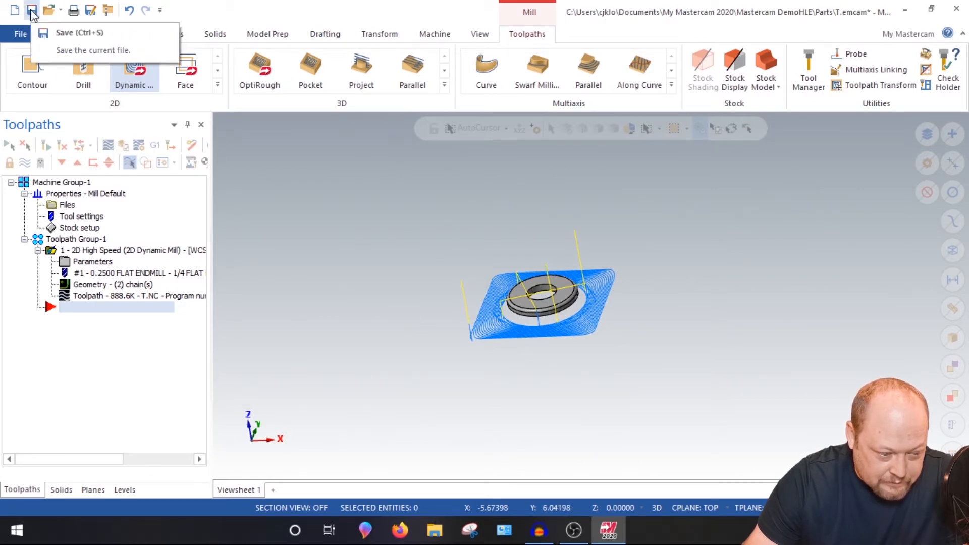
Save the file as Lesson model 2.emcam in the Mastercam Lessons folder
left_click(20, 34)
left_click(34, 224)
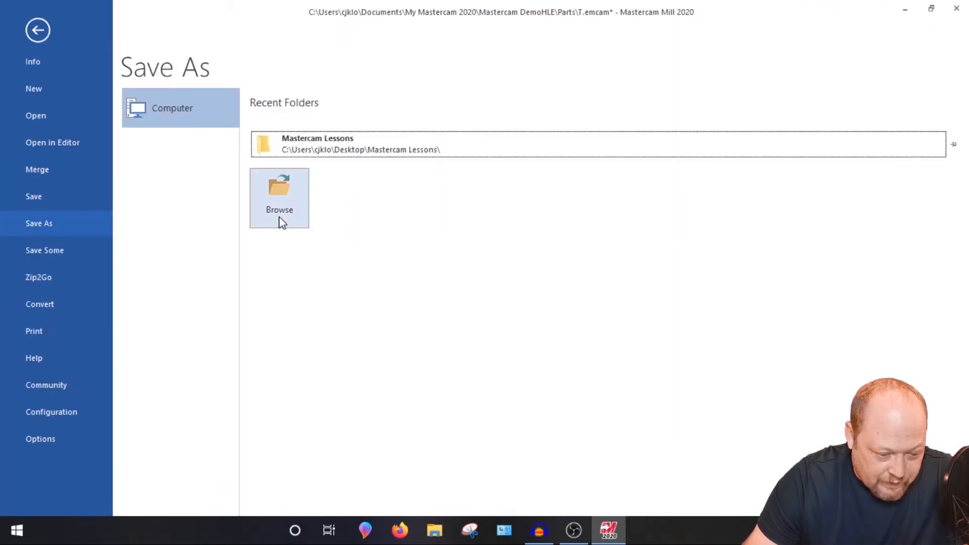
left_click(295, 144)
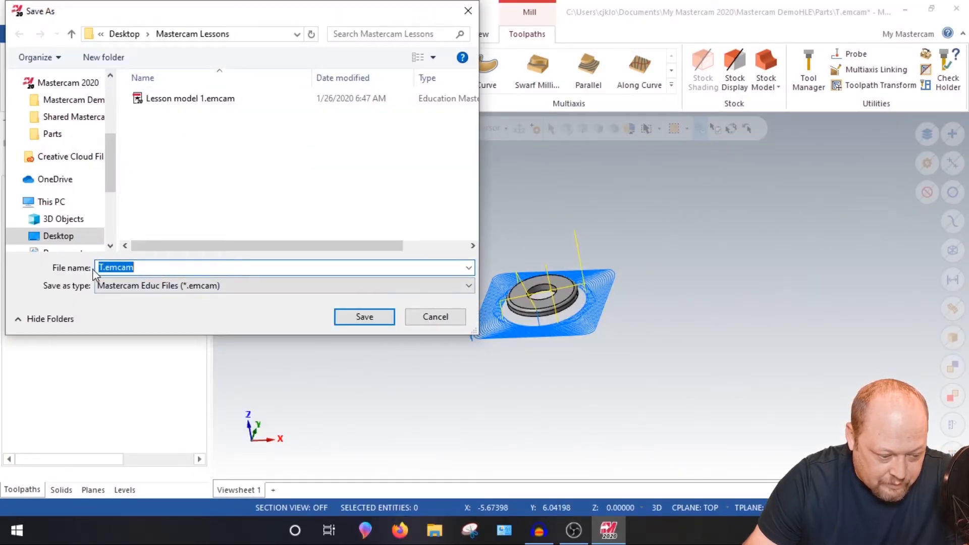
left_click(190, 101)
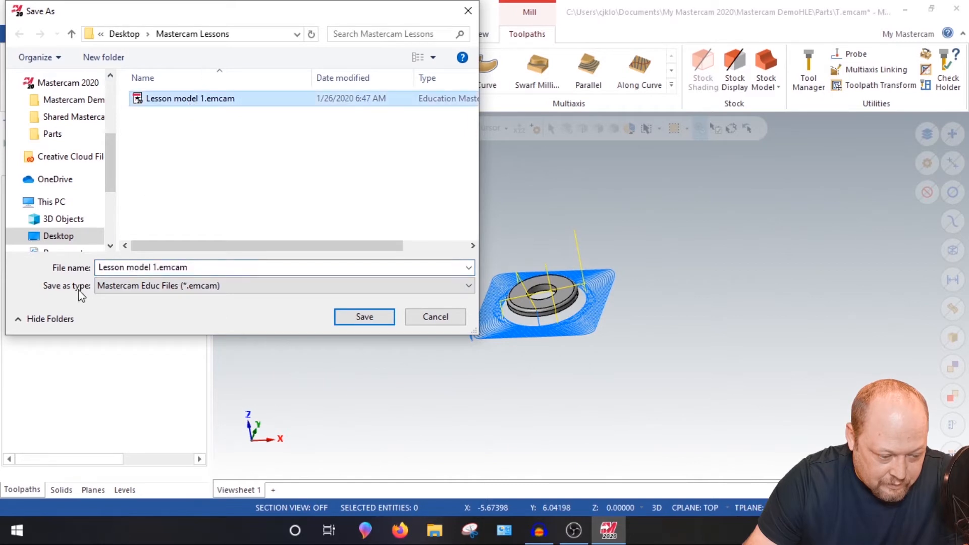
double_click(156, 266)
left_click(156, 265)
double_click(157, 266)
left_click(156, 266)
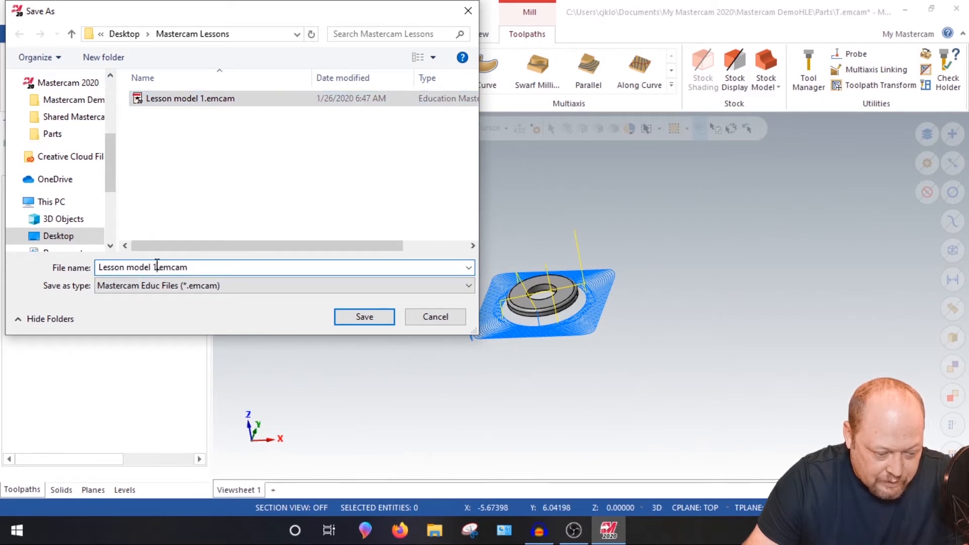
key("BackSpace")
type("2")
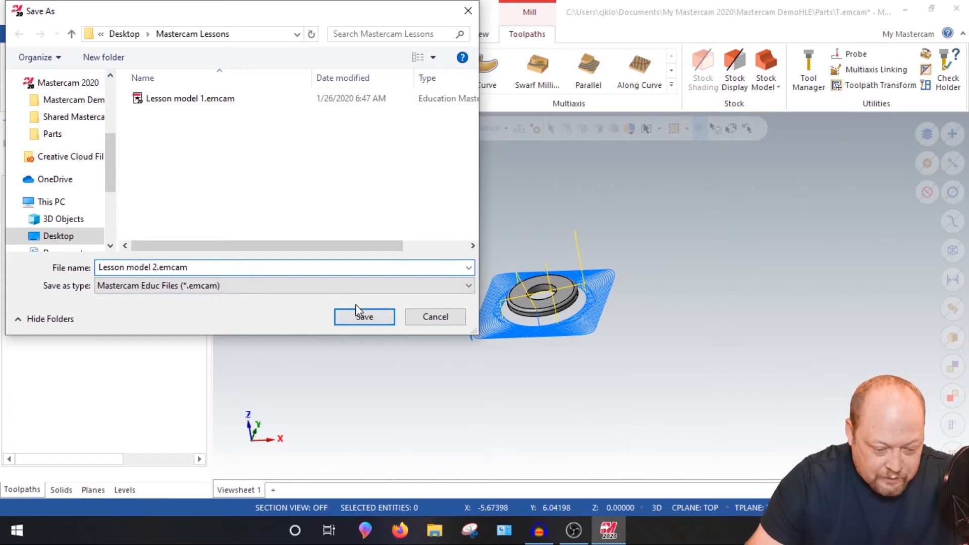
left_click(349, 321)
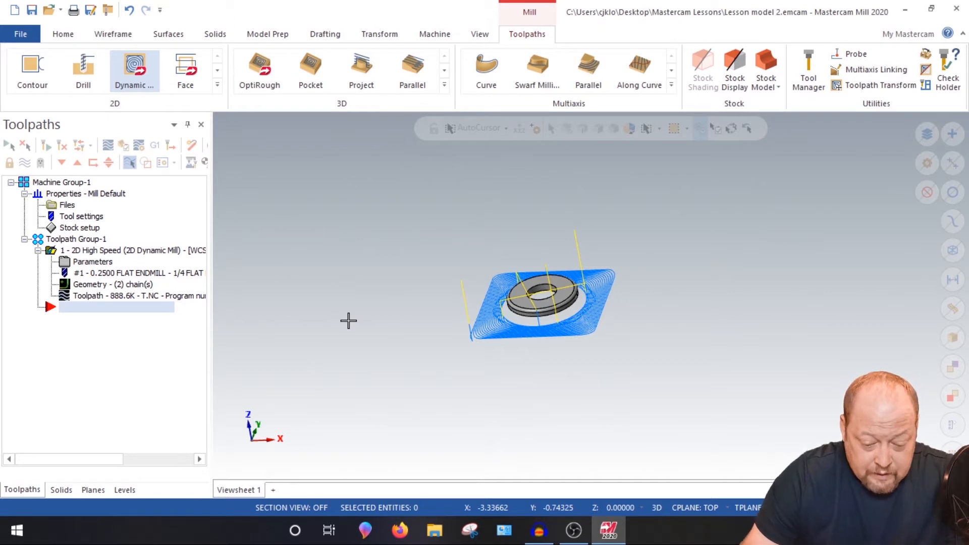
Run the Verify simulation of the dynamic mill operation in a maximized simulator window
left_click(123, 146)
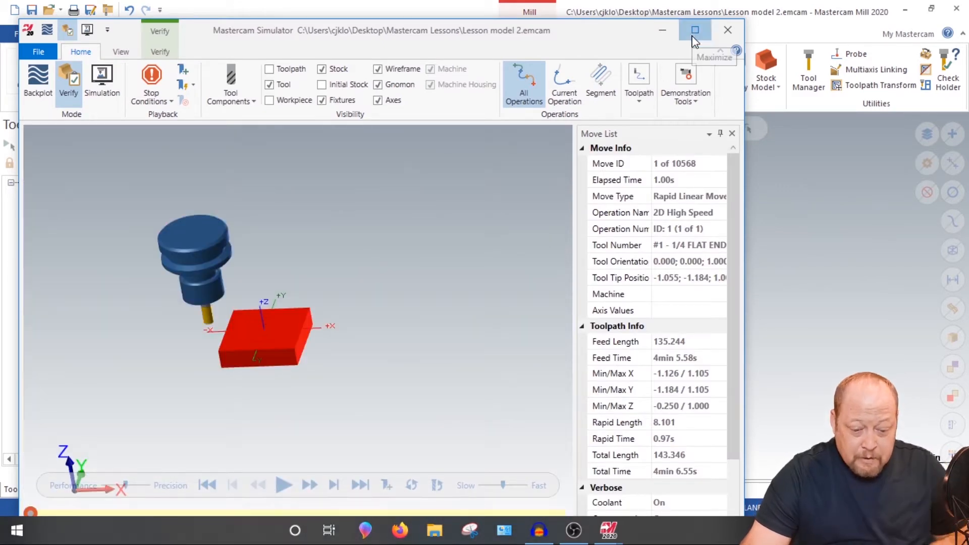
left_click(695, 30)
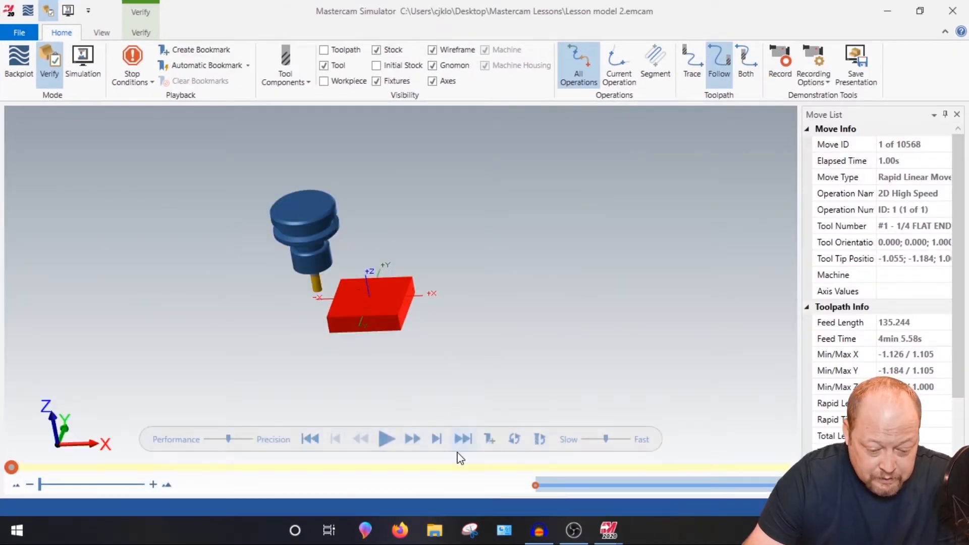
left_click(387, 439)
mouse_move(361, 315)
middle_mouse_down()
mouse_move(385, 340)
mouse_move(358, 306)
middle_mouse_up()
scroll(359, 306, "up", 4)
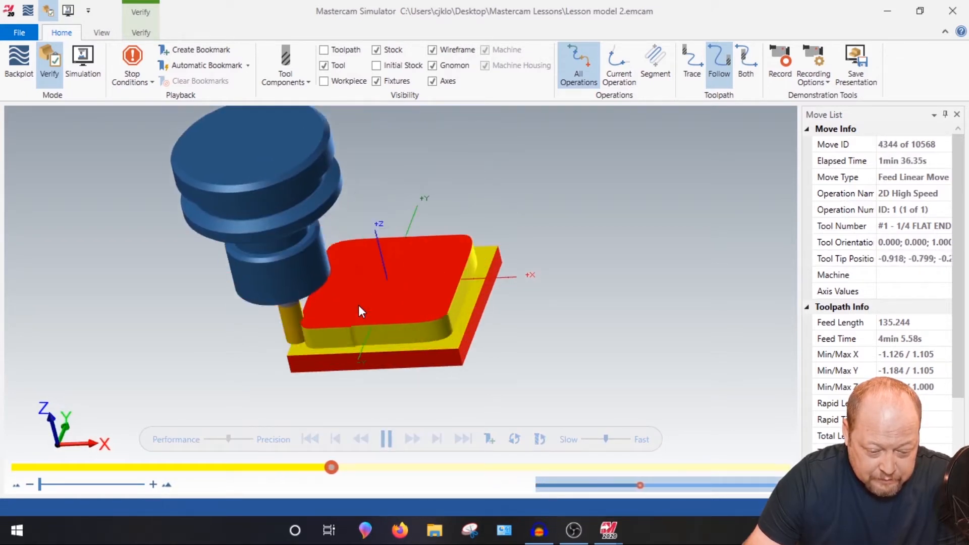
Start a Compare of the simulated workpiece and set the comparison tolerance to 0.001
left_click(142, 33)
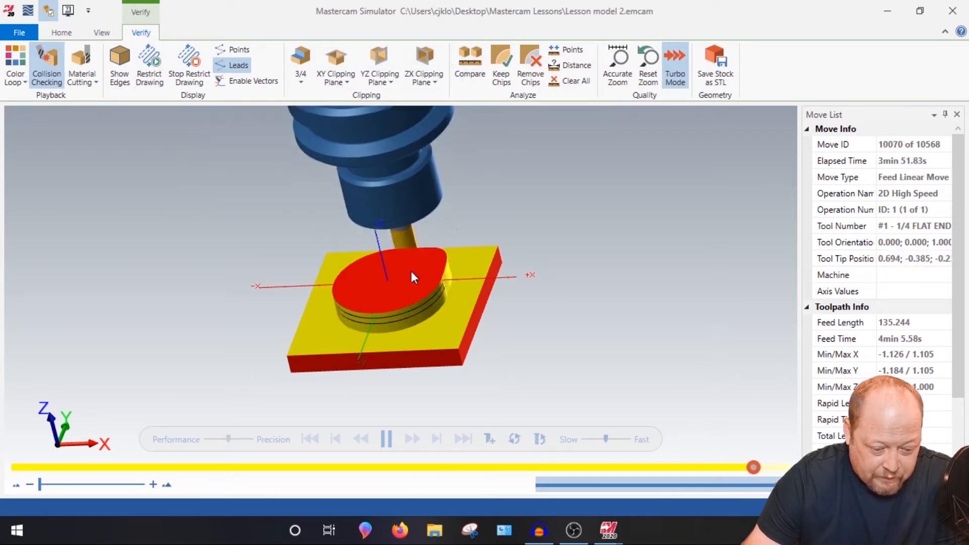
left_click(467, 56)
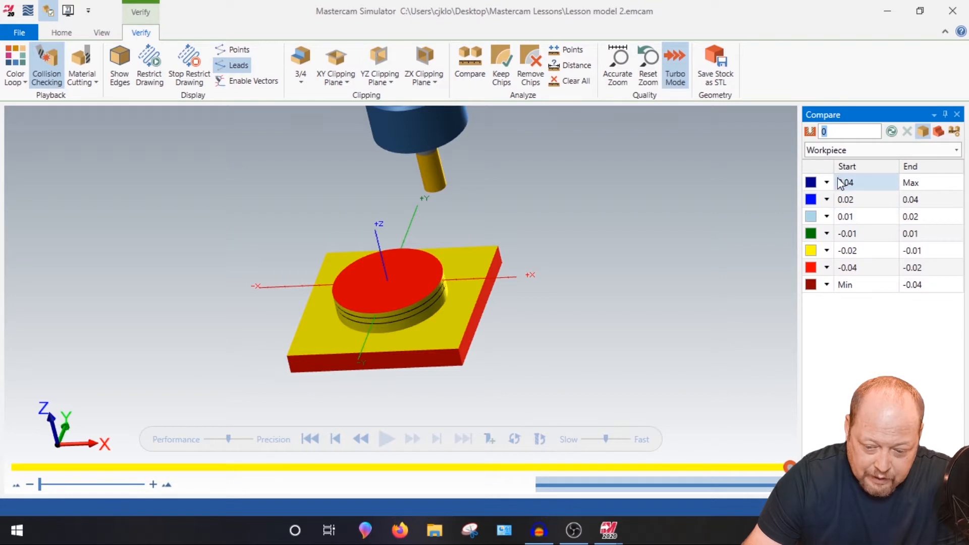
left_click(954, 132)
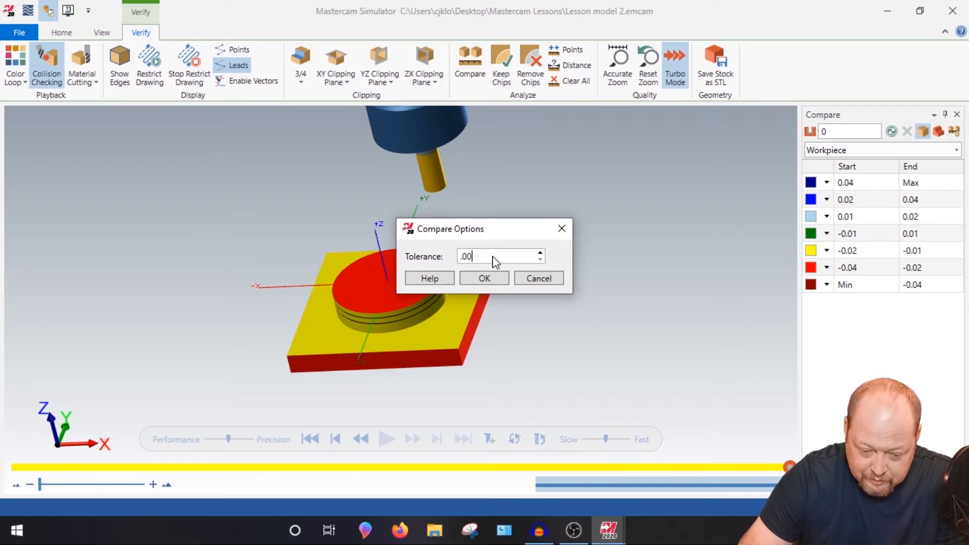
left_click(485, 279)
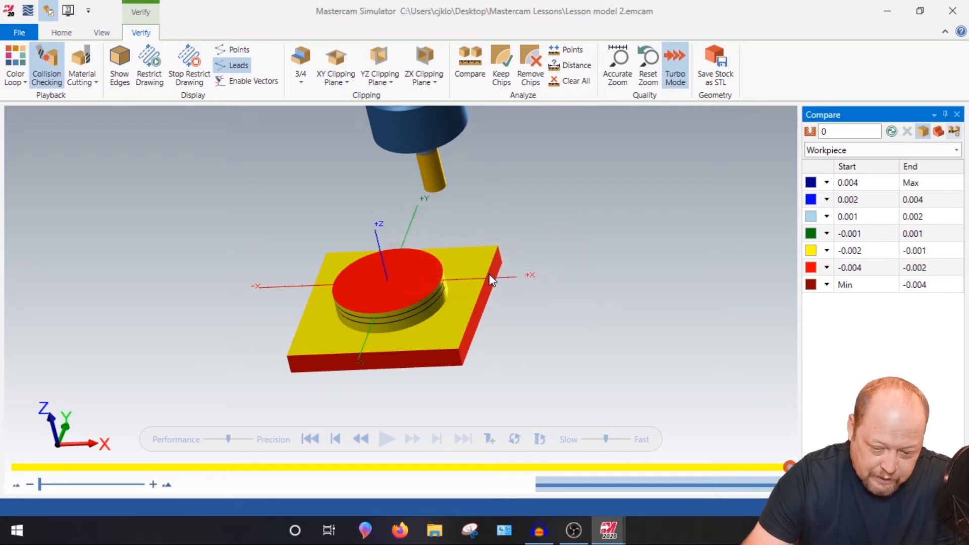
Add the Save to Defaults command to the quick access toolbar and look over the simulator's general options
left_click(88, 10)
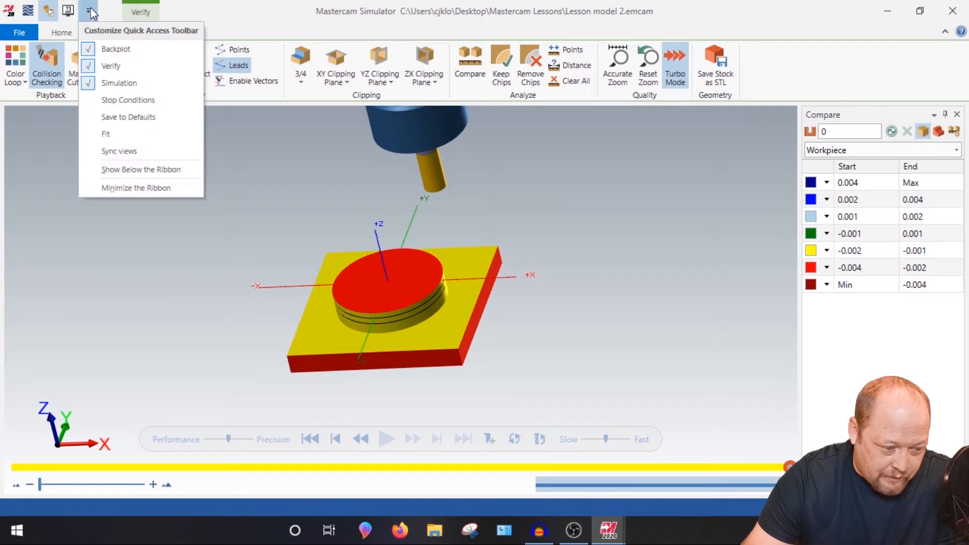
left_click(113, 119)
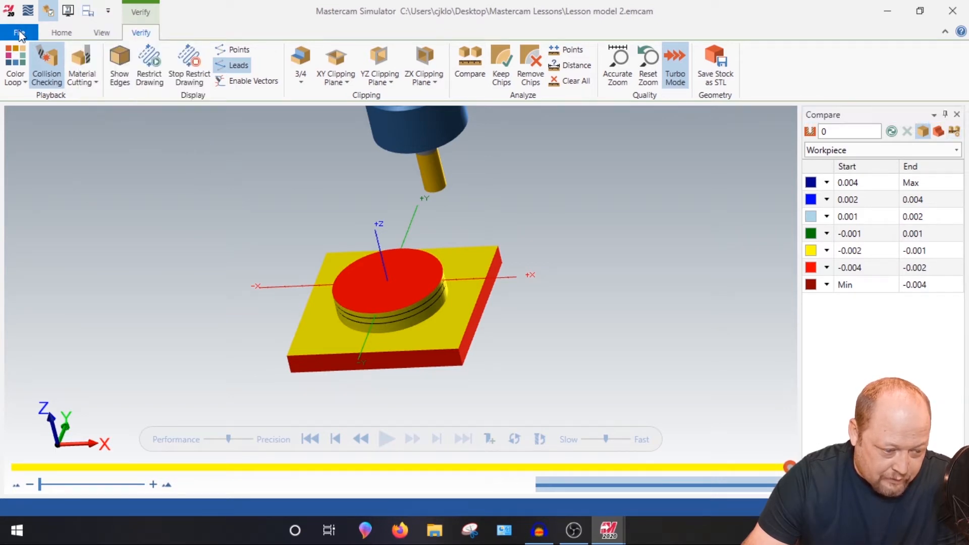
left_click(19, 29)
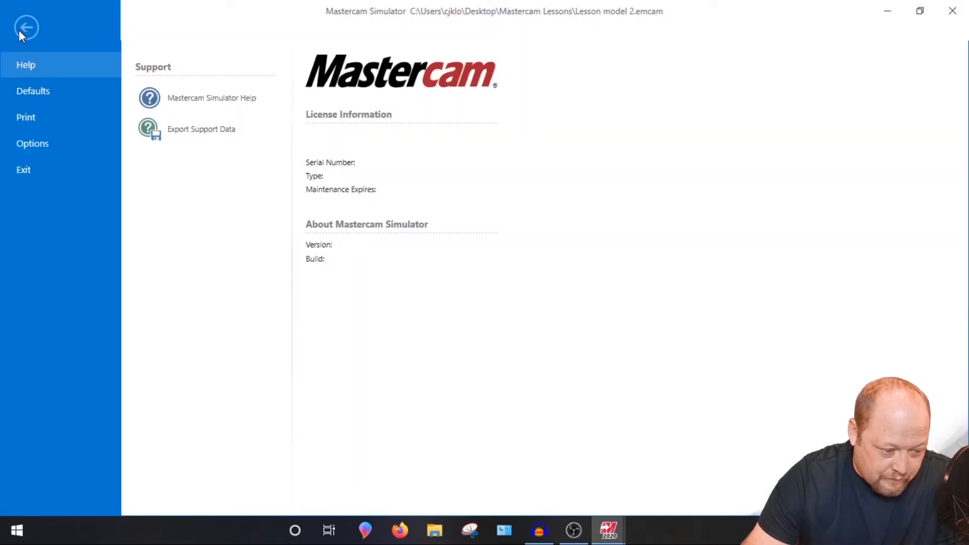
left_click(39, 148)
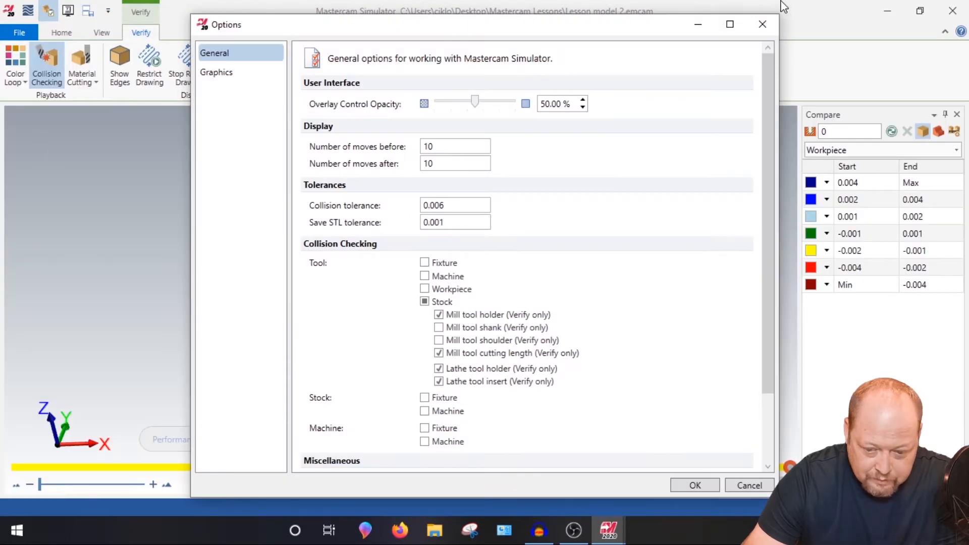
left_click(762, 24)
Save the current simulator settings as defaults in MastercamSimulatorDefaults.xml in the Mastercam DemoHLE folder
left_click(25, 29)
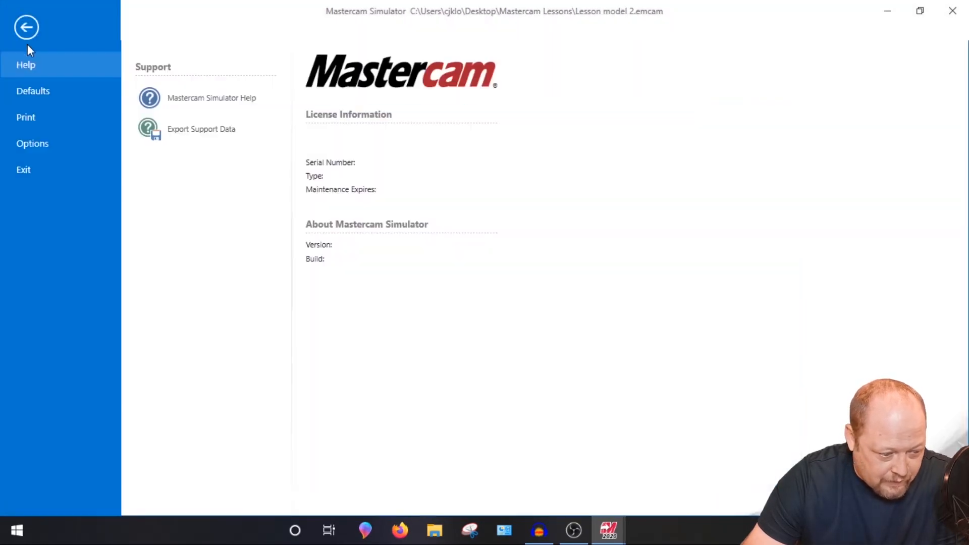
left_click(32, 90)
left_click(194, 104)
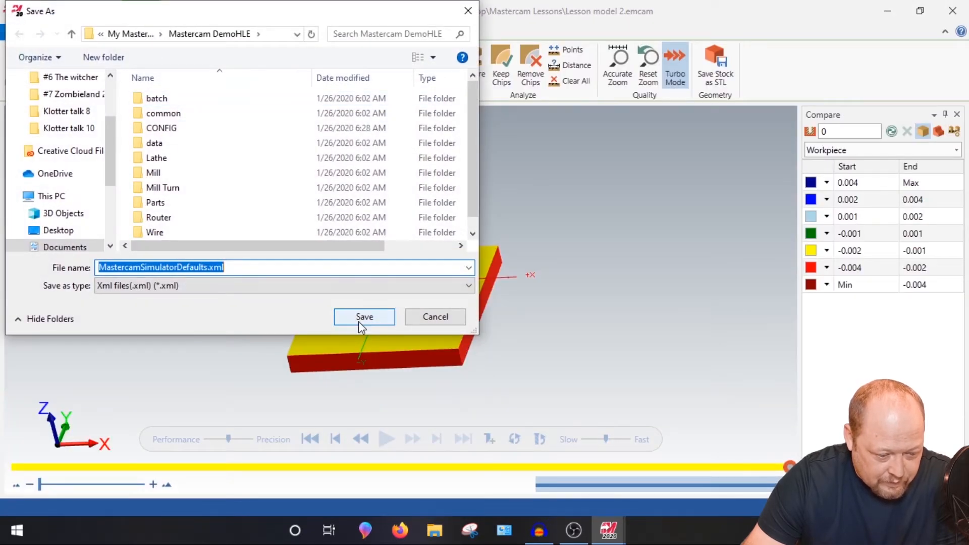
left_click(358, 318)
left_click(527, 319)
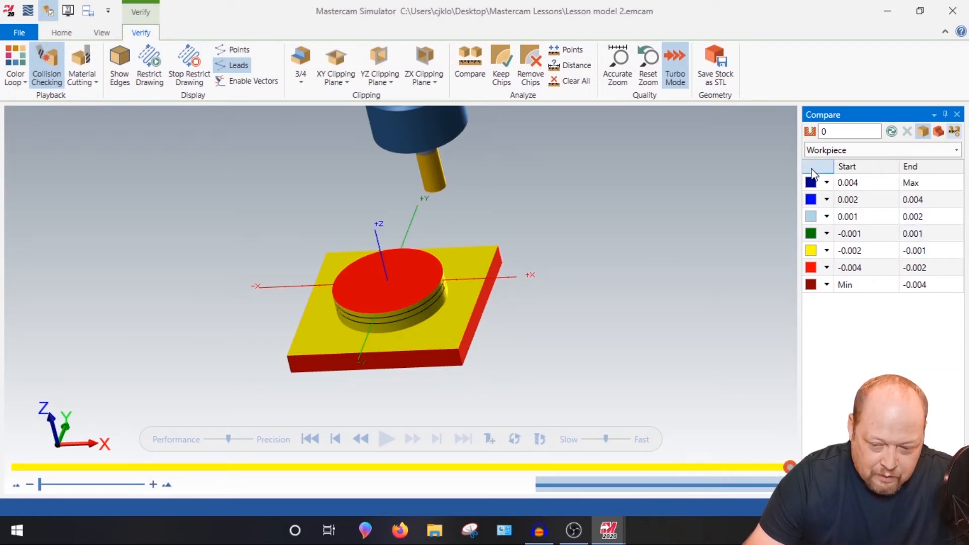
Refresh the workpiece comparison, examine the colored deviations on the part and close the simulator
left_click(891, 132)
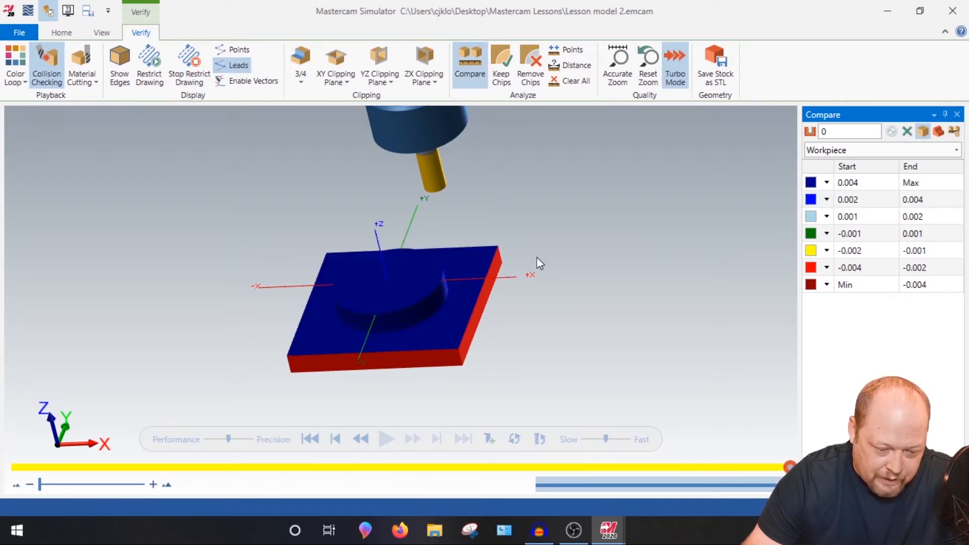
middle_click_drag(398, 280, 424, 268)
scroll(389, 303, "up", 6)
scroll(394, 300, "down", 6)
left_click(952, 10)
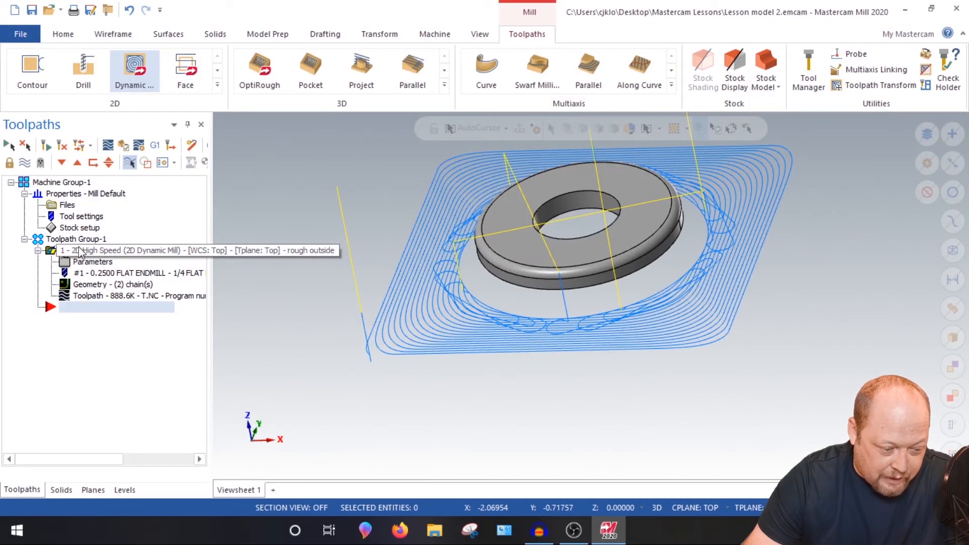
Start a Face toolpath on the washer-shaped part's outer circular edge, chained as wireframe in Cplane mode
middle_click_drag(400, 270, 410, 237)
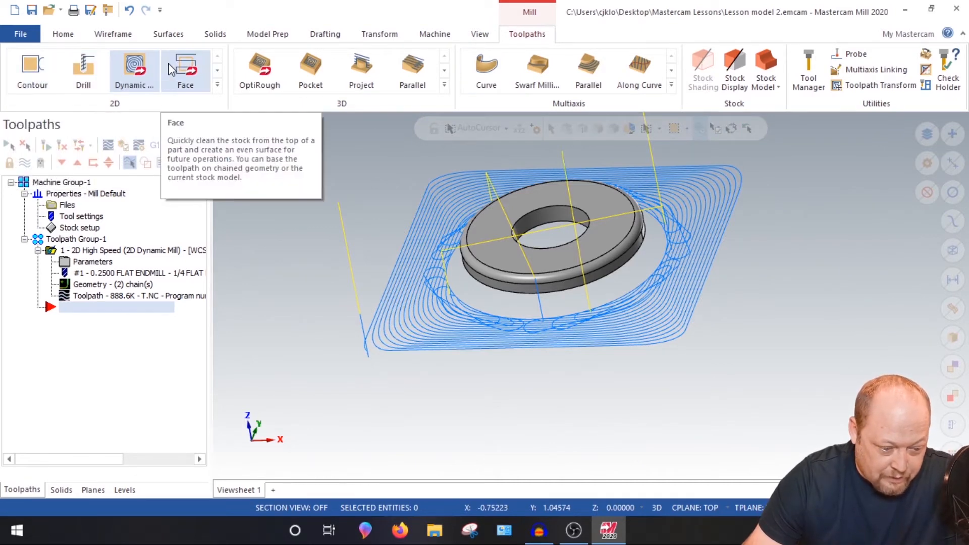
left_click(190, 68)
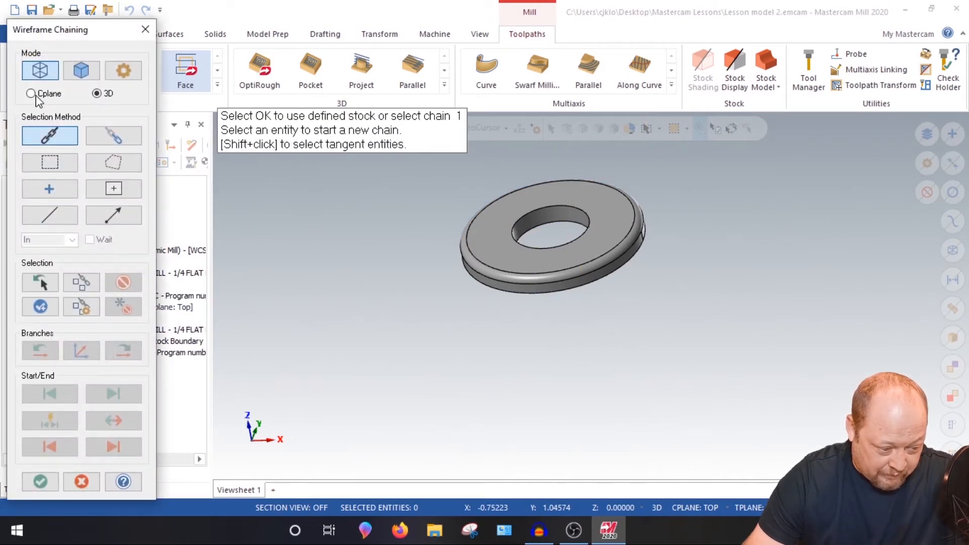
left_click(31, 93)
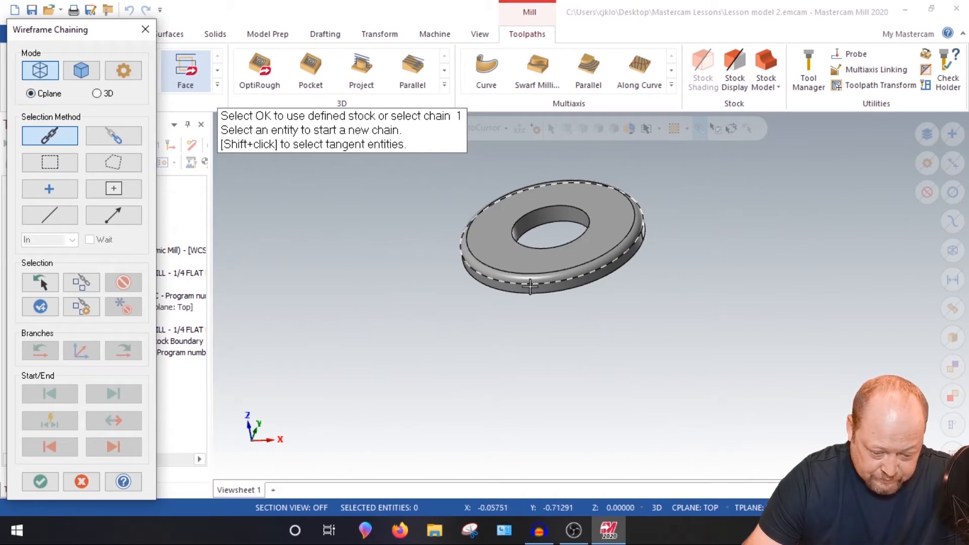
left_click(639, 246)
left_click(41, 482)
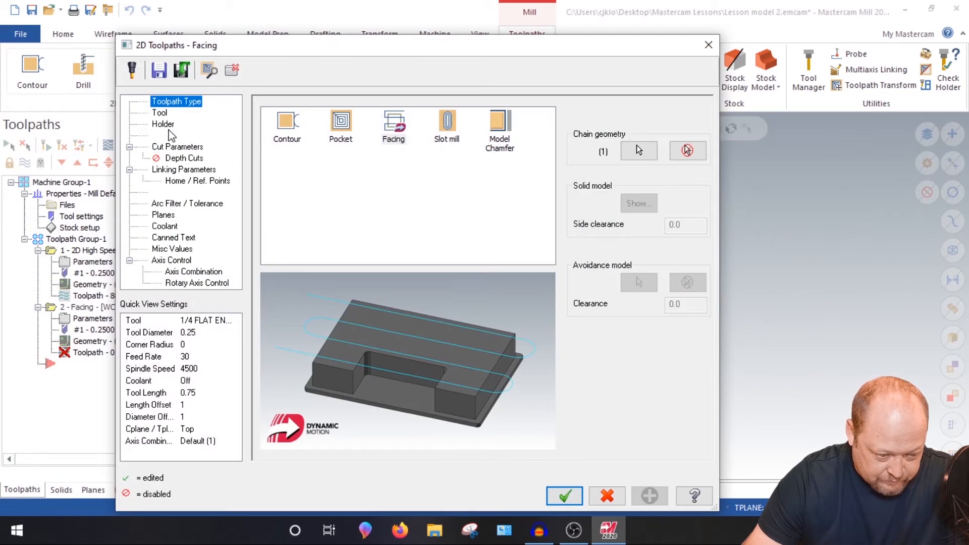
Set the facing cut style to Zigzag, leave 0.0 stock on floors and turn off the even number of passes
left_click(160, 112)
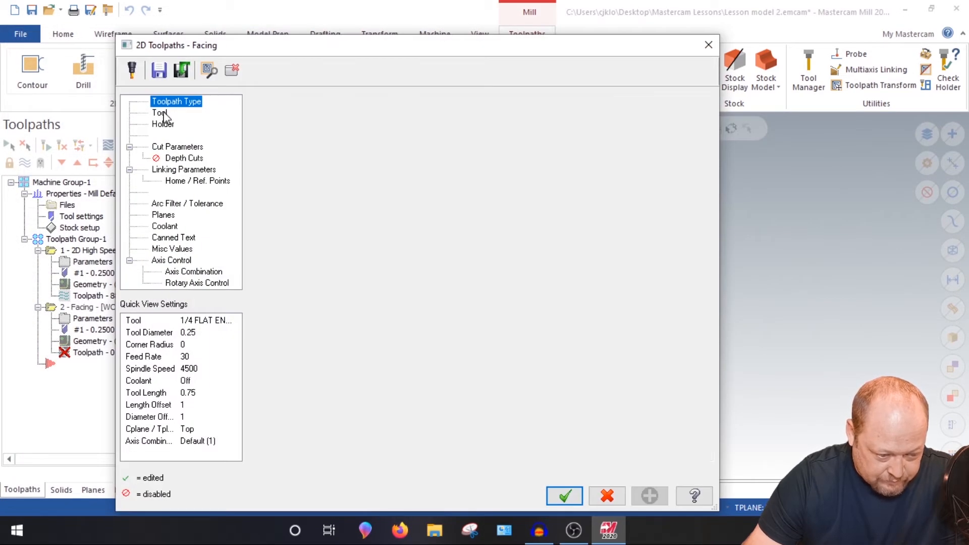
left_click(177, 147)
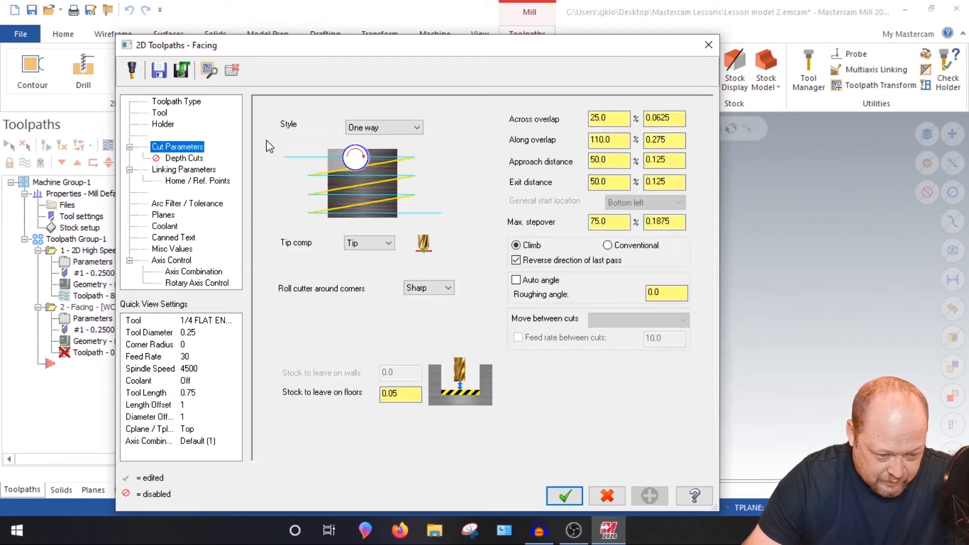
left_click(373, 129)
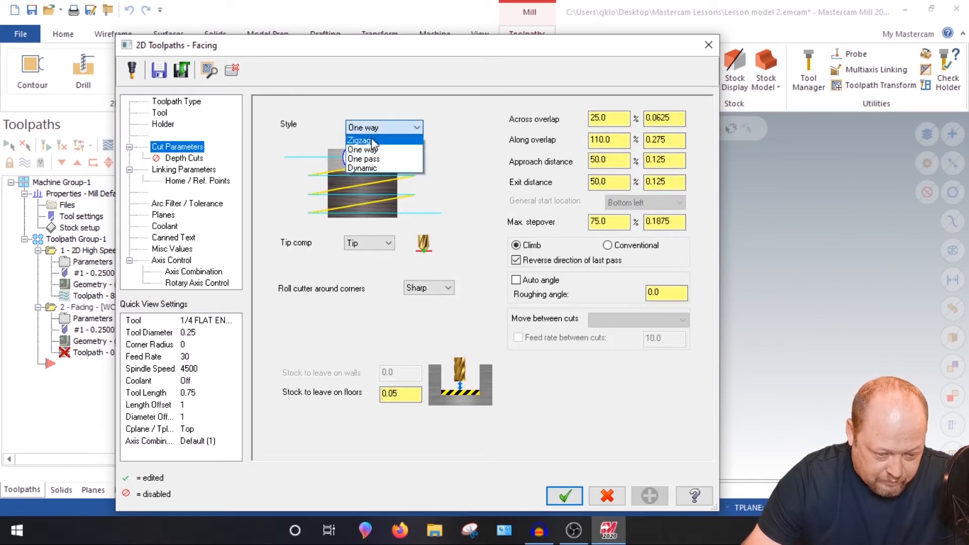
left_click(368, 140)
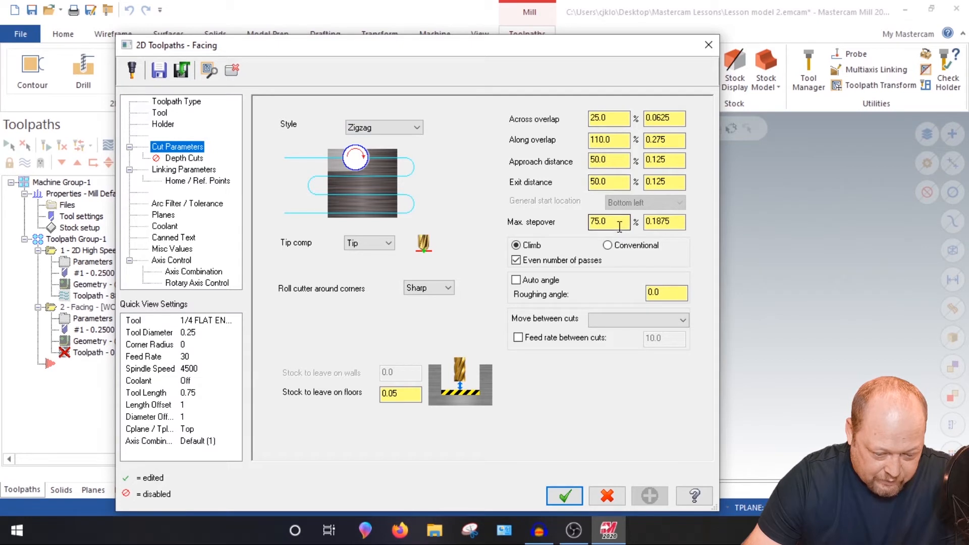
left_click_drag(417, 394, 373, 395)
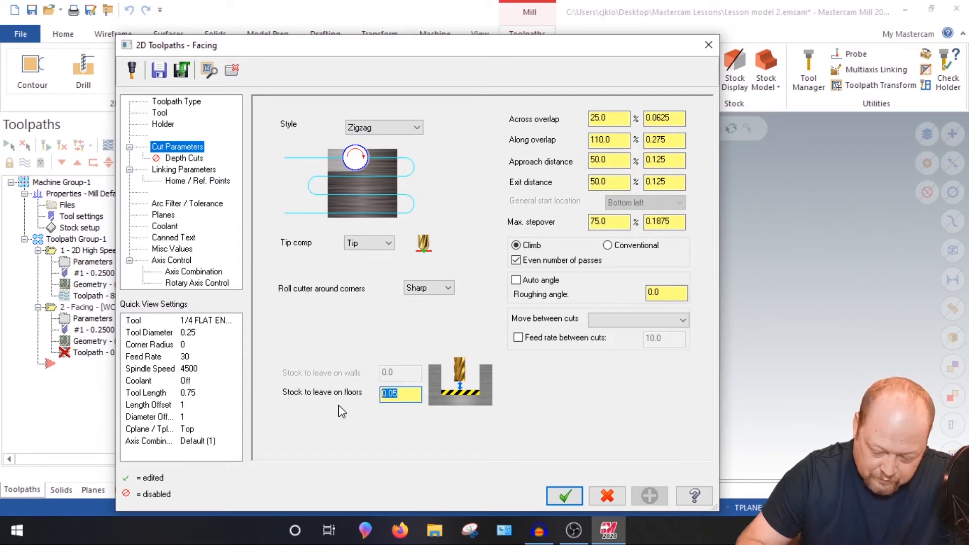
type(".0")
key("Return")
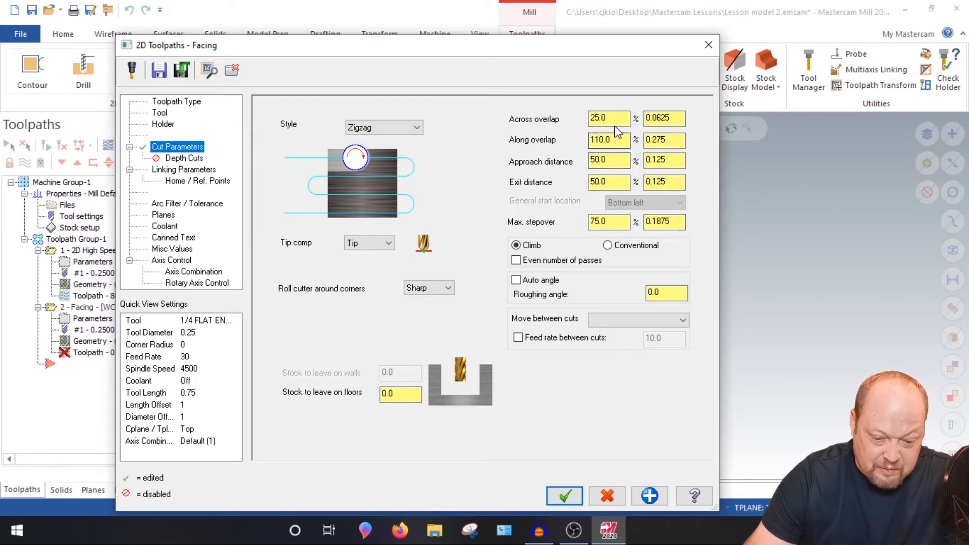
Set absolute clearance 1.0, retract 0.1, feed plane 0.1 and top of stock 0.0, and save these facing parameters to the defaults library
left_click(161, 171)
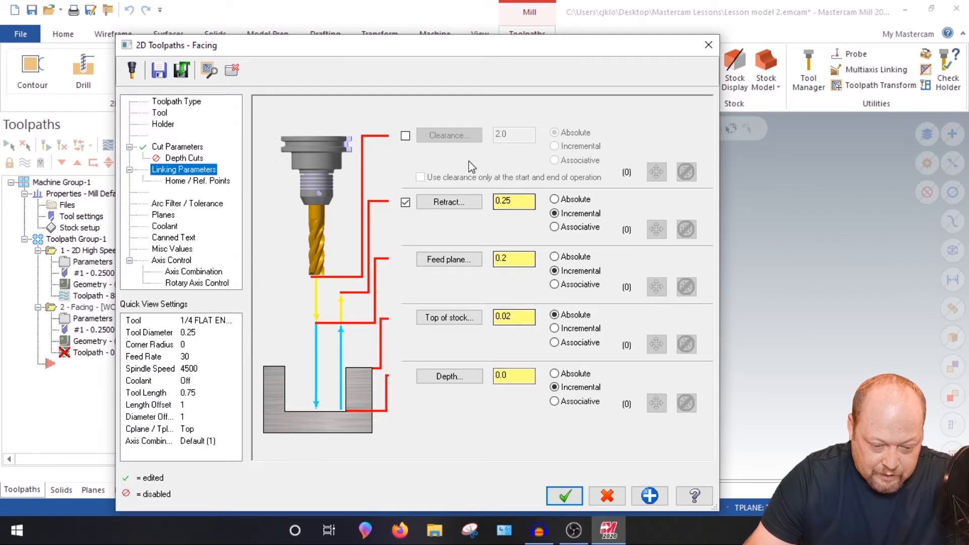
left_click(408, 137)
left_click(408, 137)
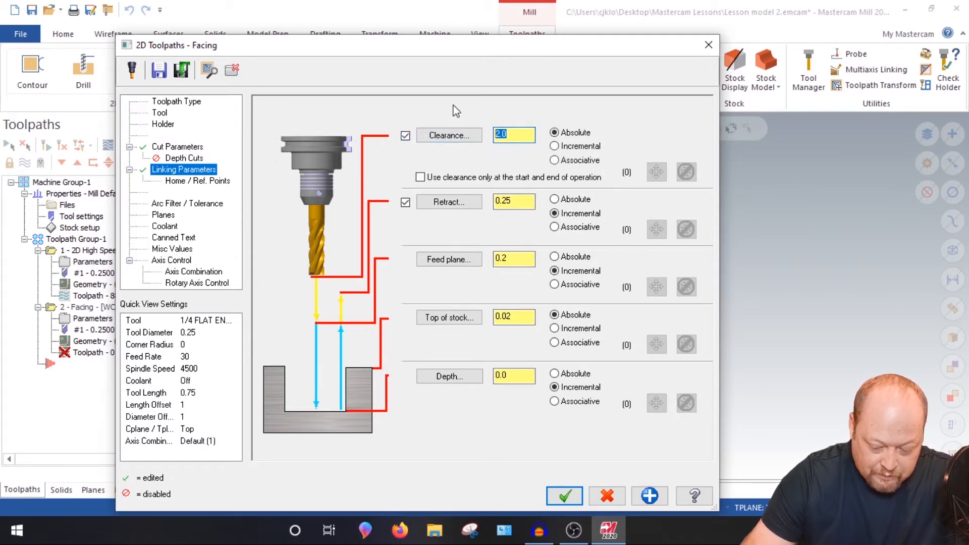
left_click_drag(517, 201, 478, 191)
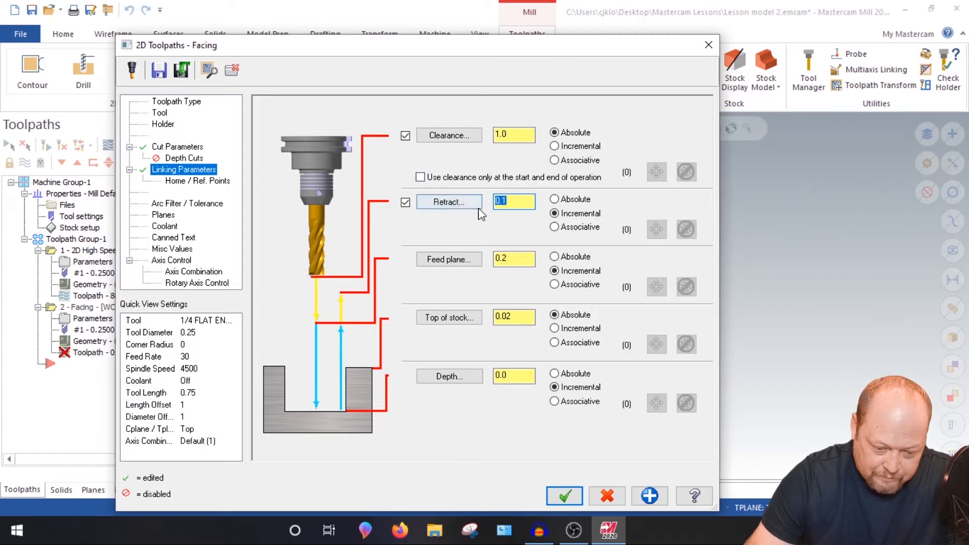
left_click(554, 200)
left_click(555, 257)
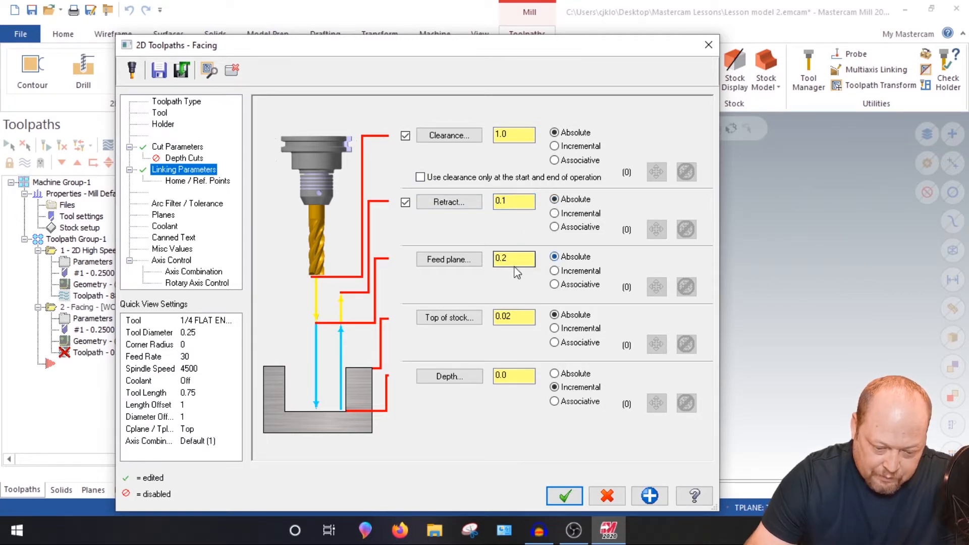
left_click(506, 259)
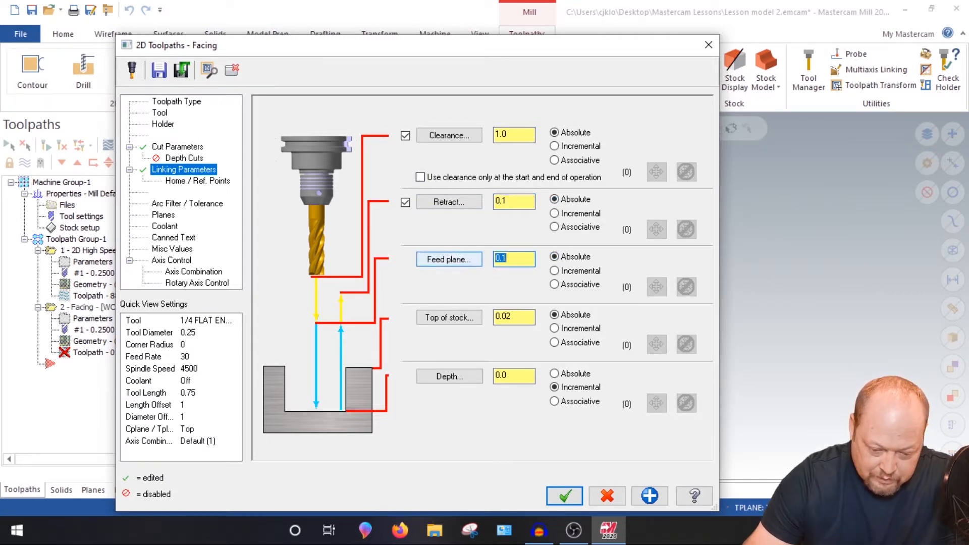
left_click(524, 318)
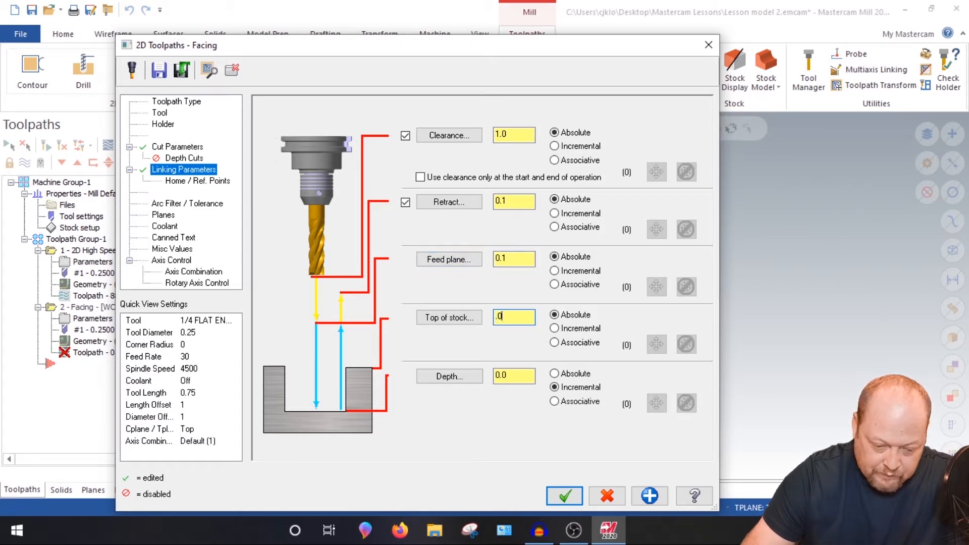
left_click(159, 70)
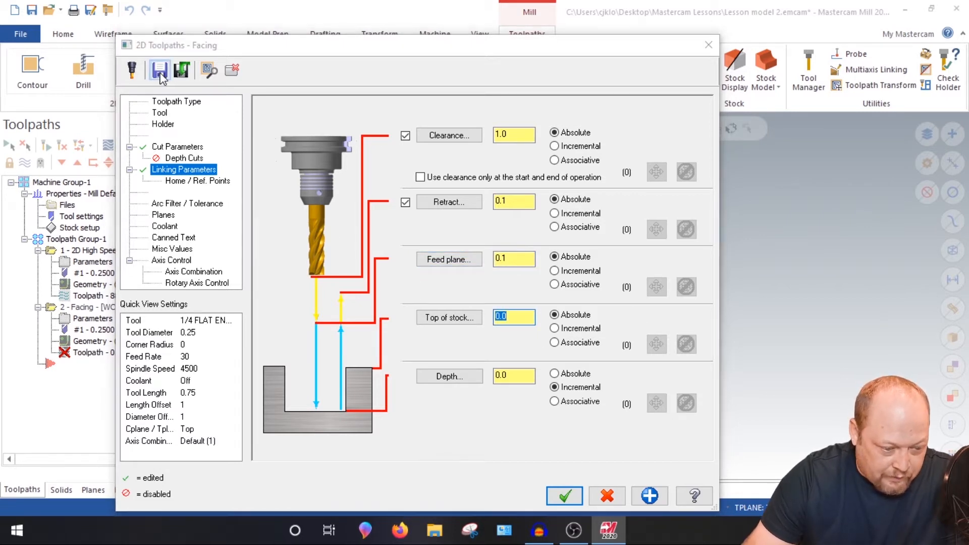
left_click(514, 286)
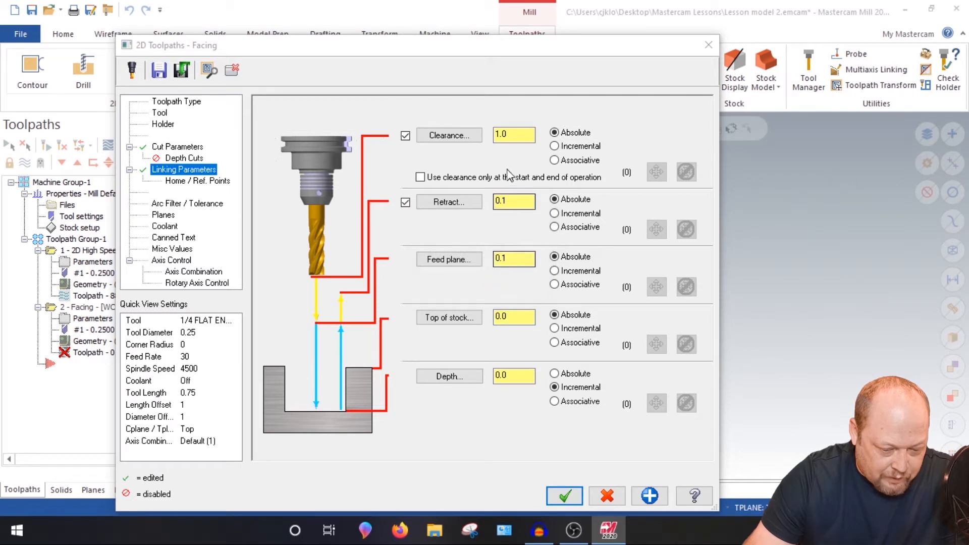
Turn flood coolant on for the facing operation and save its parameters to the defaults library
left_click(156, 228)
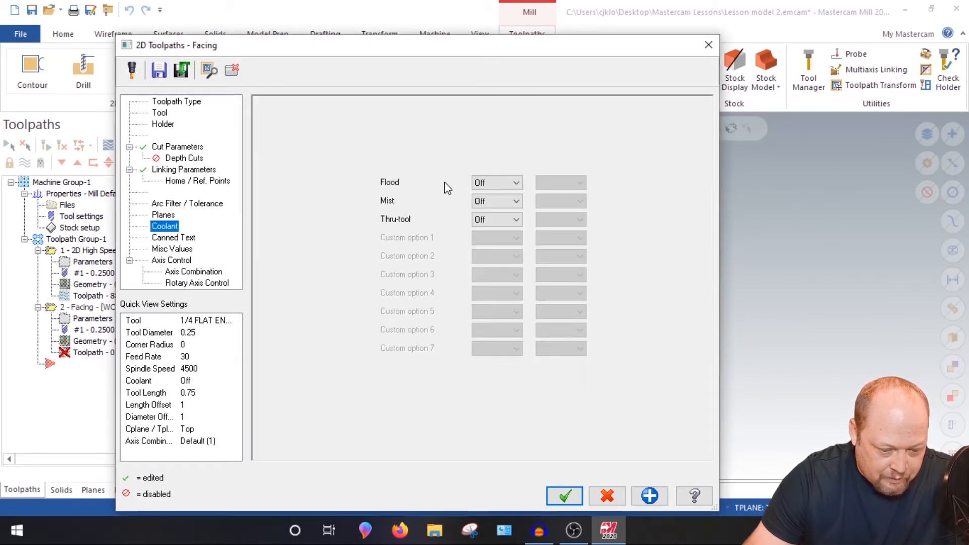
left_click(497, 183)
left_click(487, 202)
left_click(160, 69)
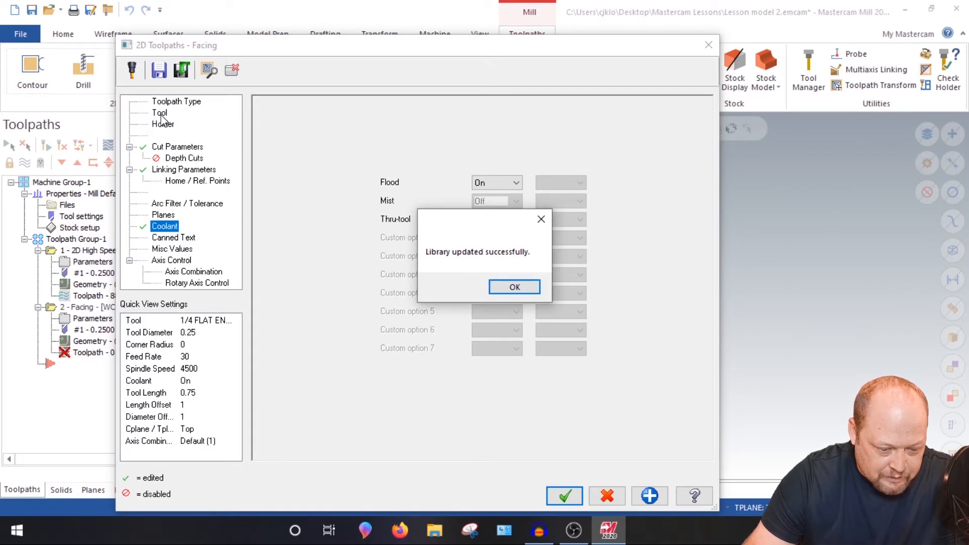
left_click(503, 291)
Give the facing operation the comment "Finish top" and generate the toolpath
left_click(160, 113)
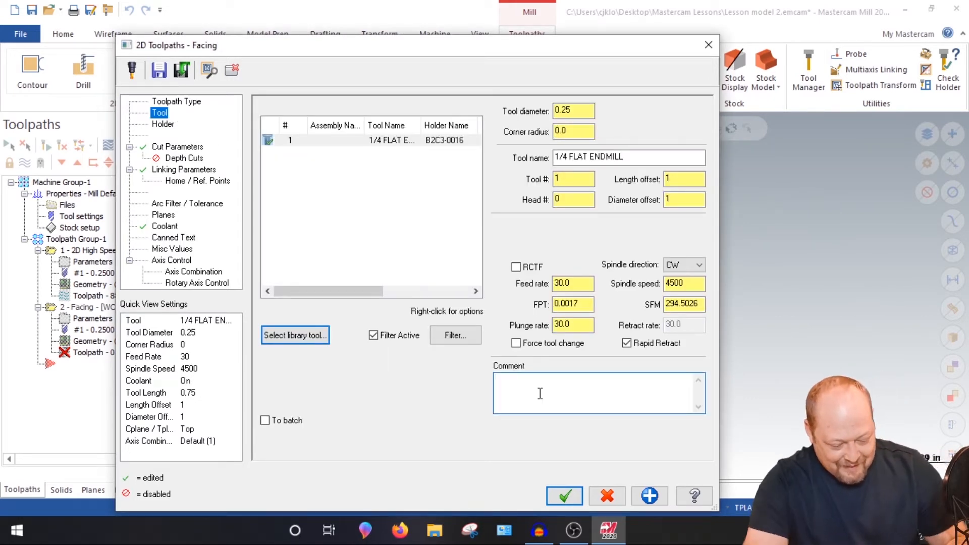
type("Finish top")
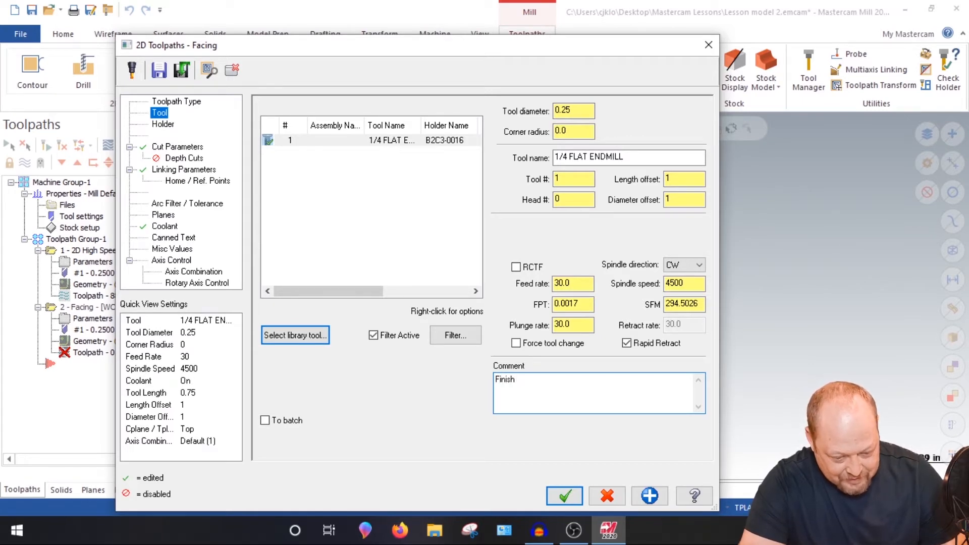
left_click(575, 497)
Set the facing operation's depth to absolute 0.0 and save its parameters to the defaults library
scroll(436, 298, "down", 1)
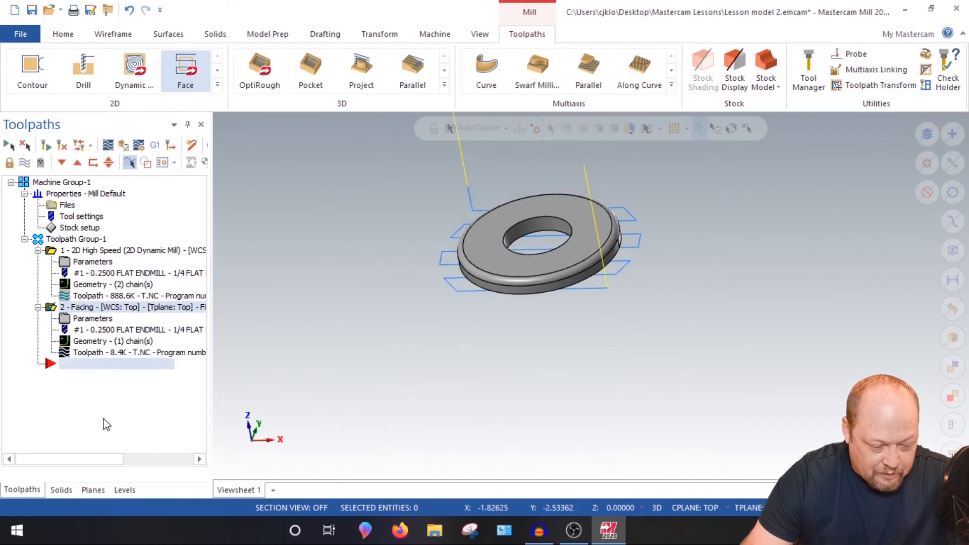
middle_click_drag(470, 242, 463, 280)
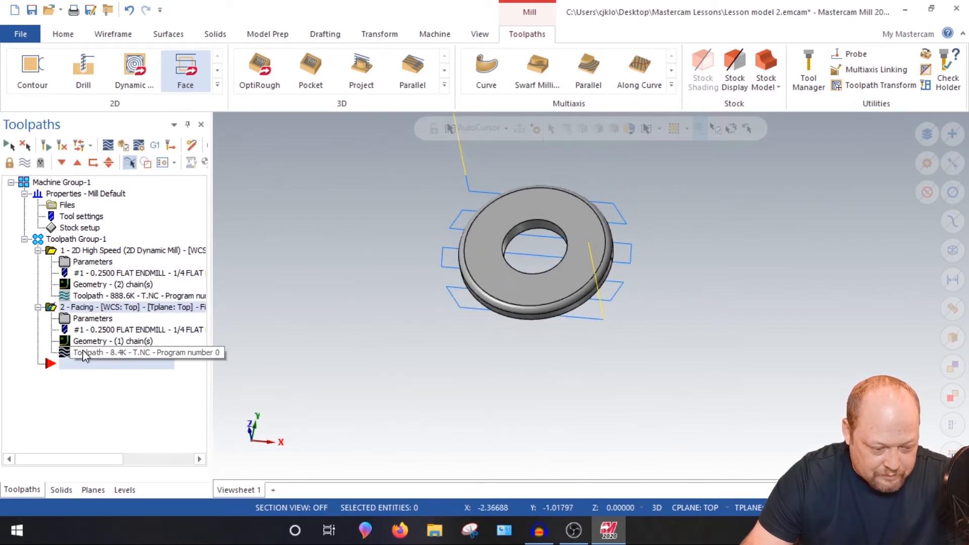
left_click(100, 323)
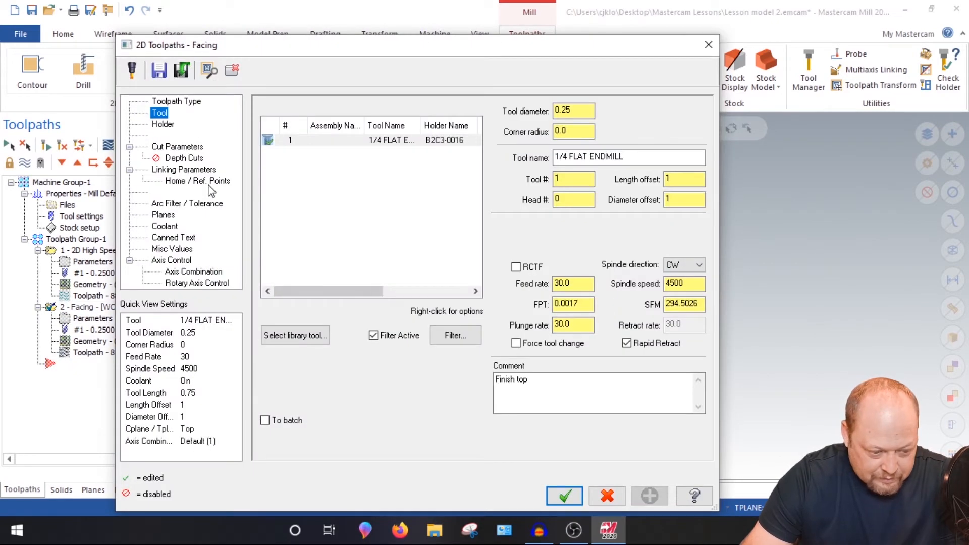
left_click(208, 171)
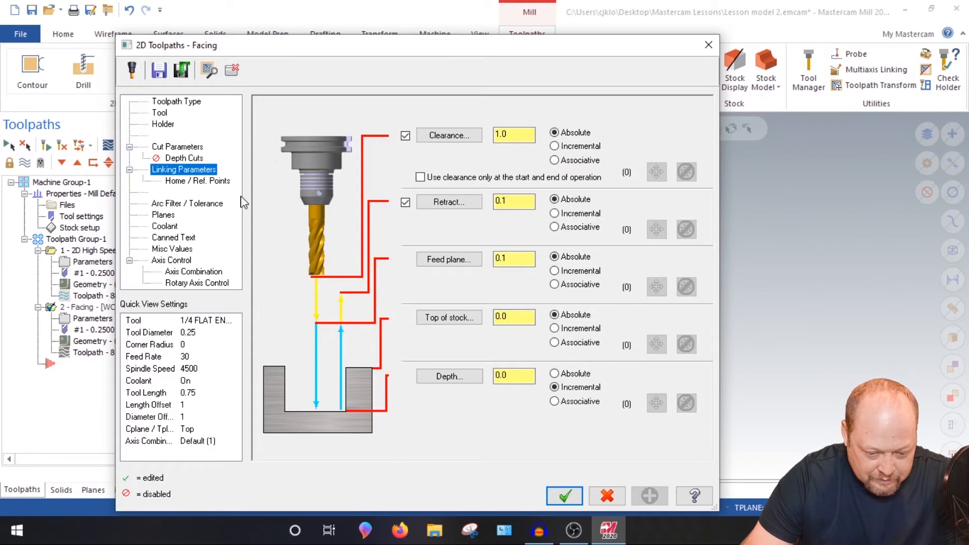
left_click(555, 387)
left_click(553, 373)
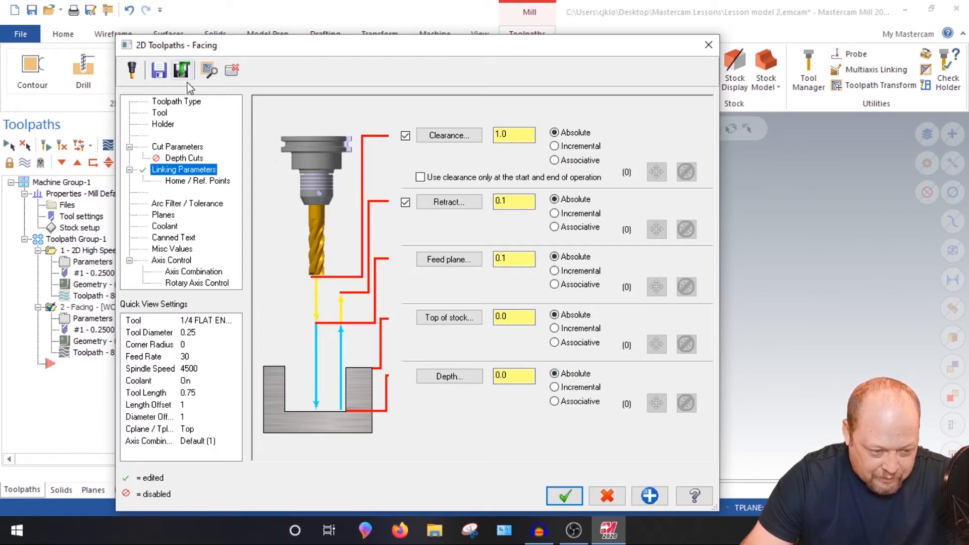
left_click(159, 73)
left_click(520, 280)
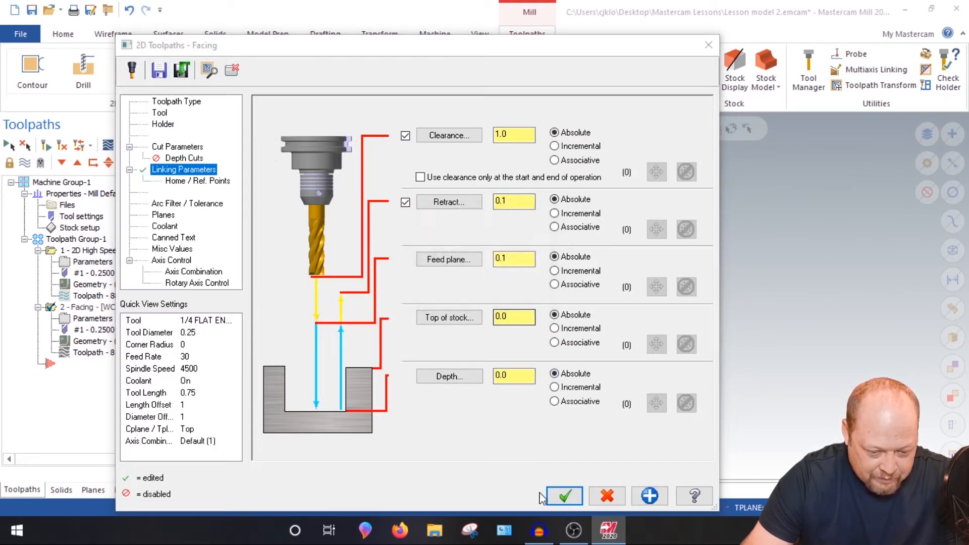
Accept the facing parameter changes and regenerate the outdated facing toolpath
left_click(559, 498)
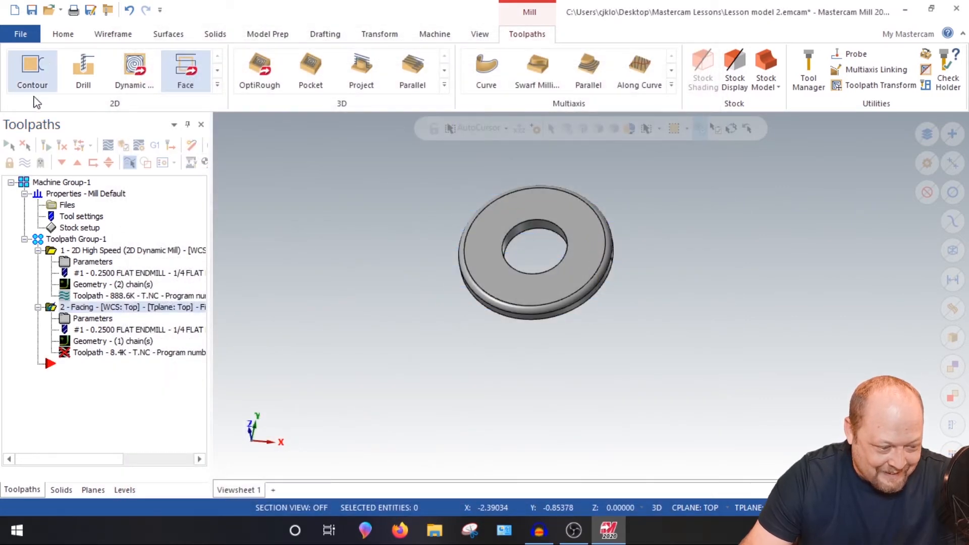
left_click(46, 145)
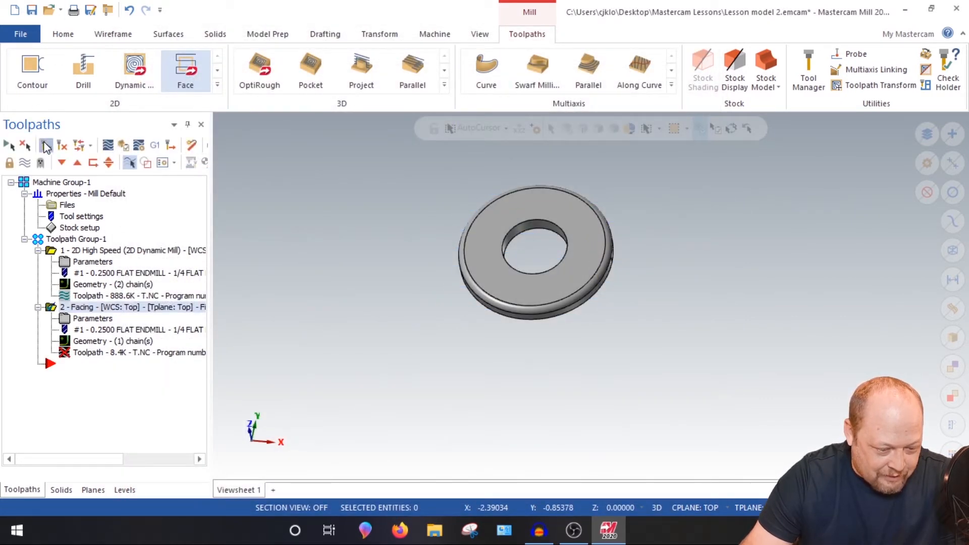
middle_click_drag(515, 282, 509, 292)
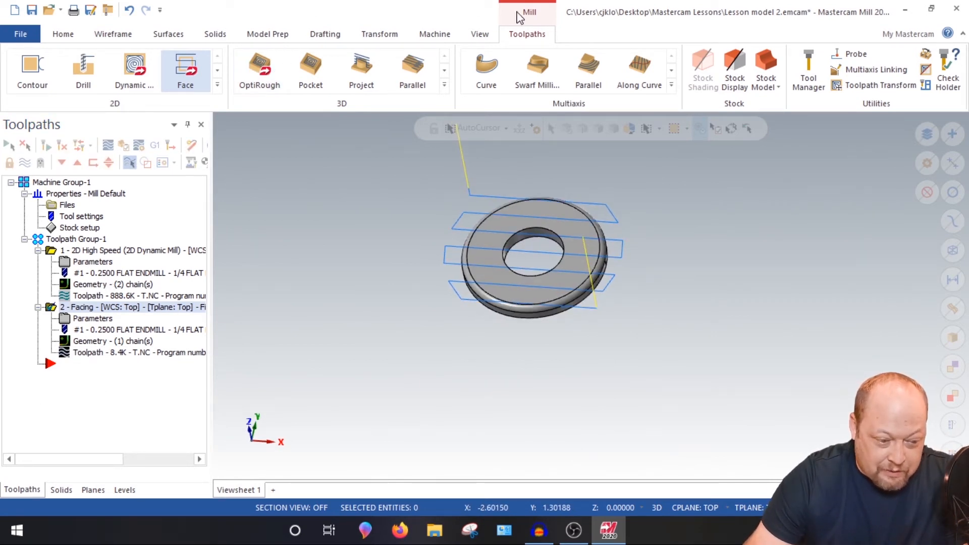
Create a contour toolpath reusing the last chain around the ring's outer edge, with the comment "finish outside"
left_click(32, 71)
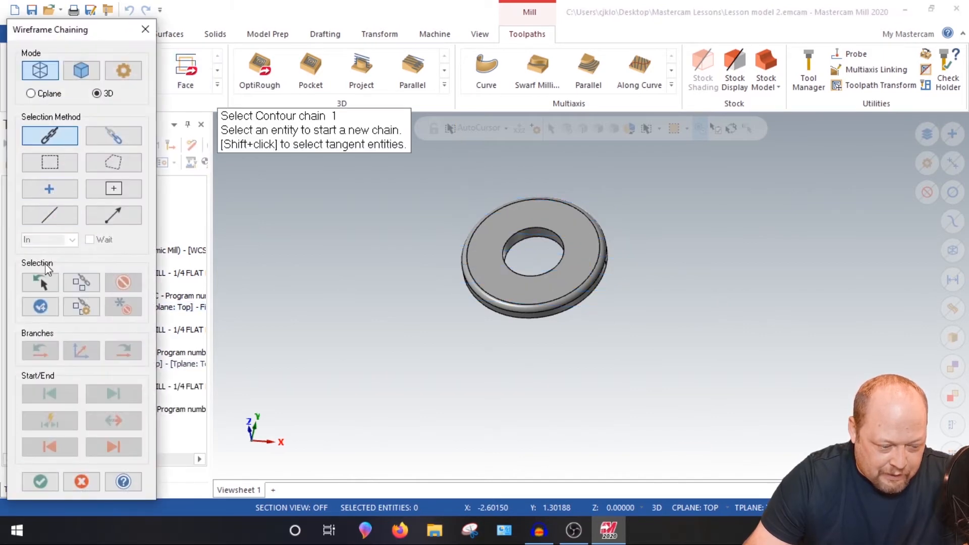
left_click(41, 283)
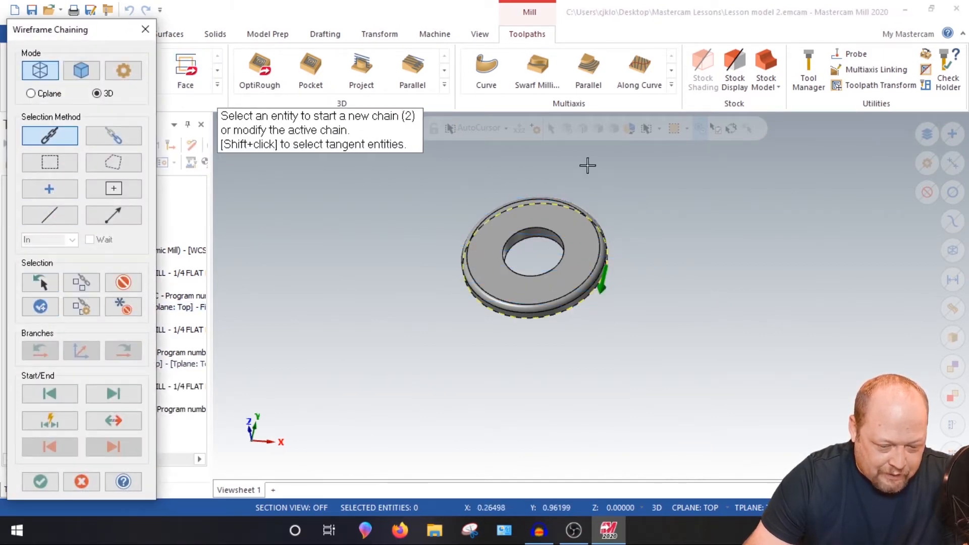
left_click(40, 481)
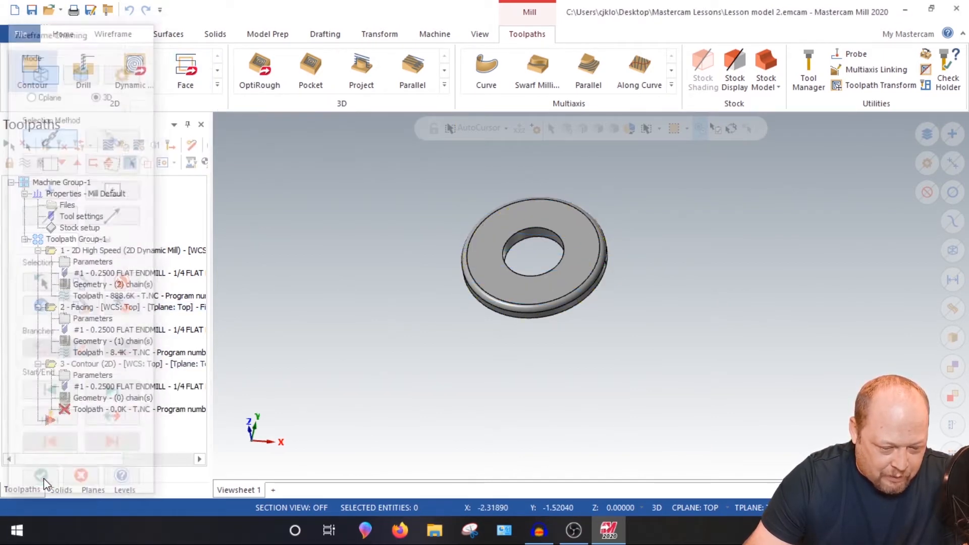
left_click(157, 112)
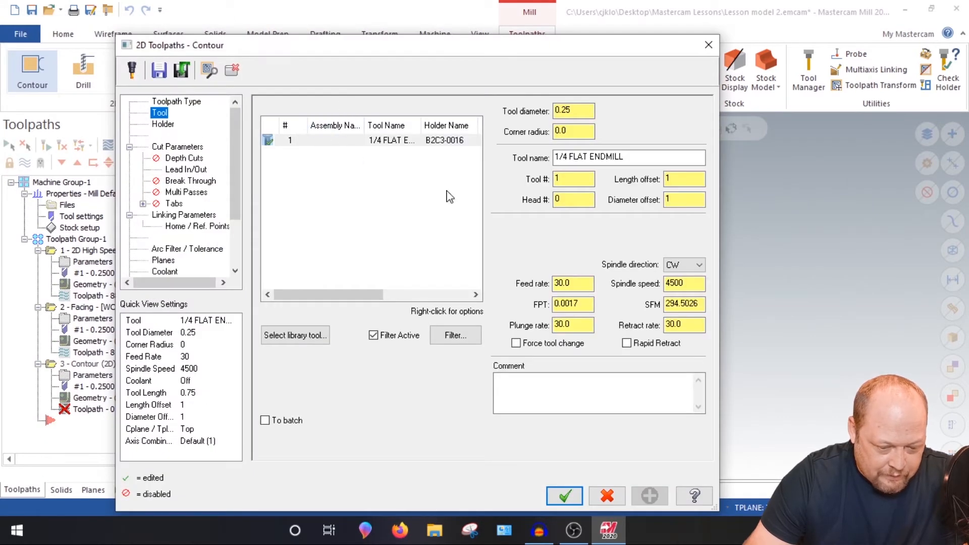
left_click(526, 378)
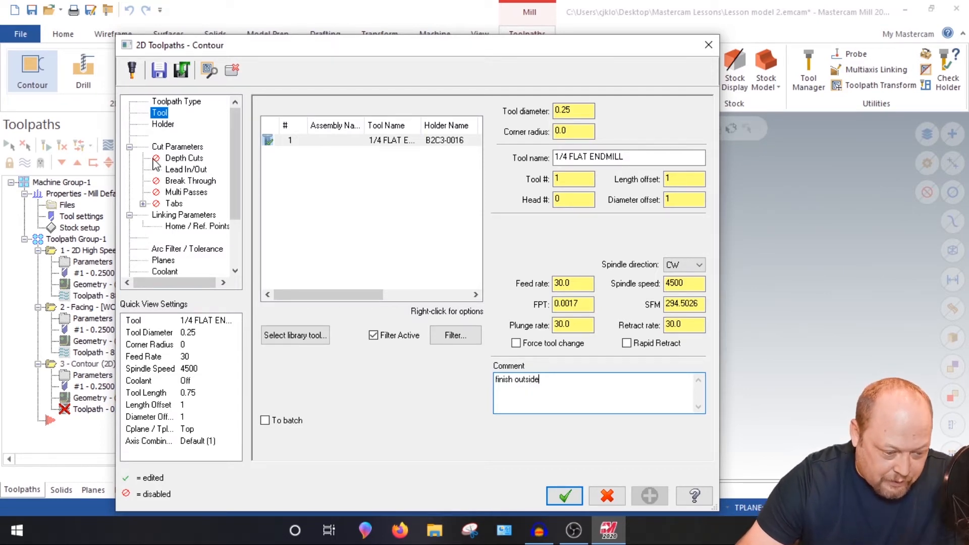
Keep the contour type 2D, set the compensation type to Wear and save these parameters to the defaults library
left_click(174, 146)
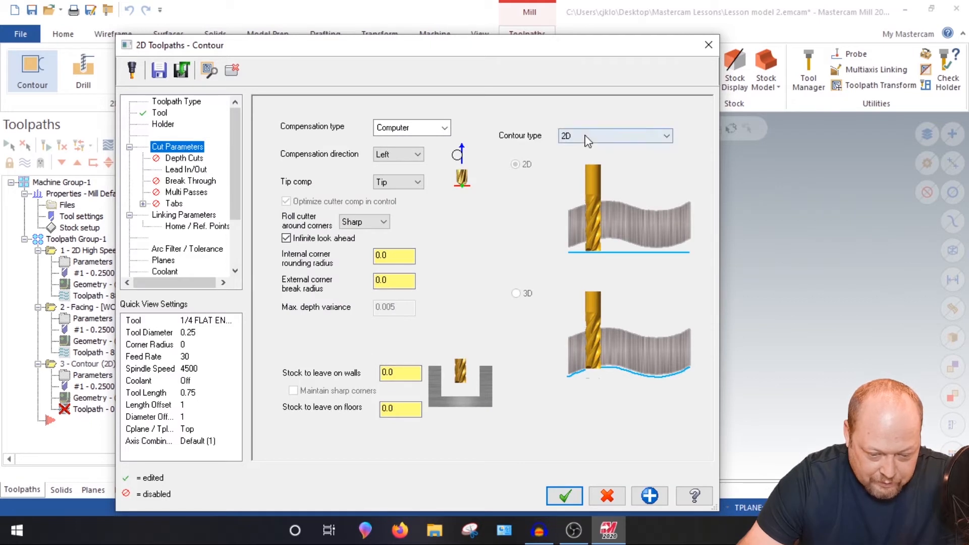
left_click(583, 138)
left_click(590, 148)
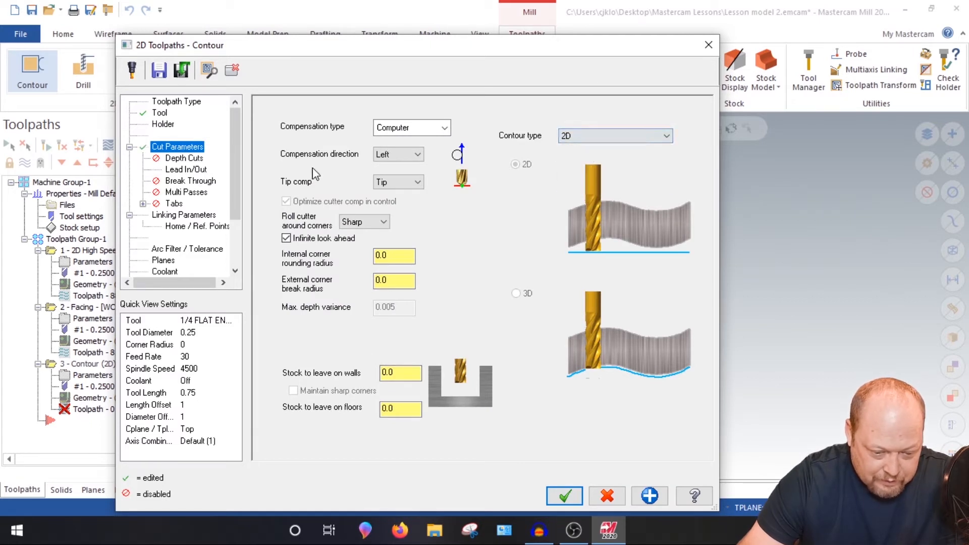
left_click(401, 128)
left_click(391, 155)
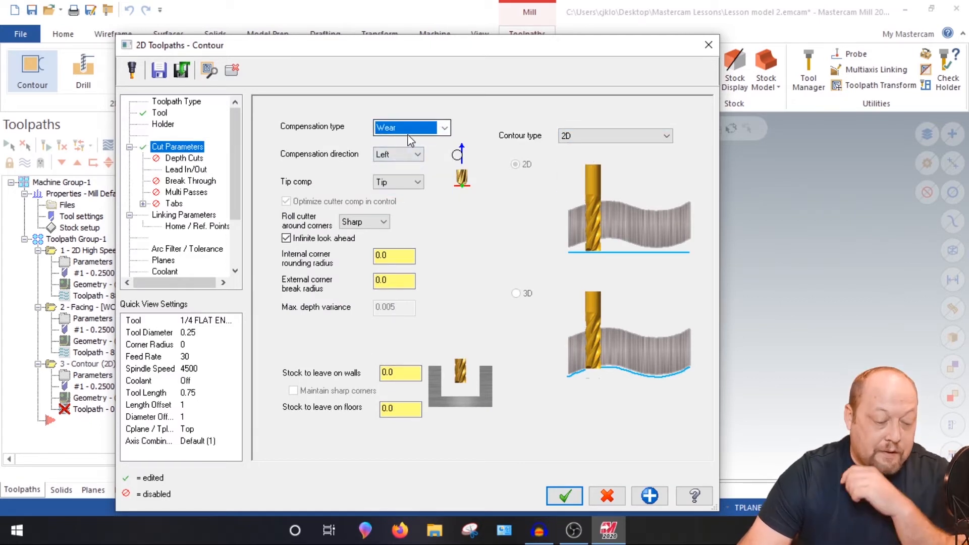
left_click(159, 69)
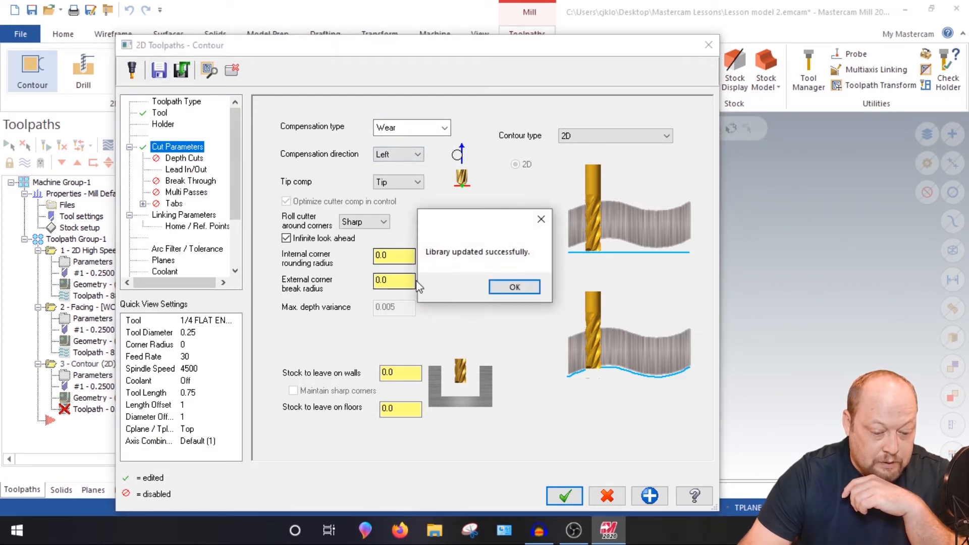
key("Return")
Set the lead-in line length and arc radius to 10% and copy the entry values to the exit
left_click(172, 170)
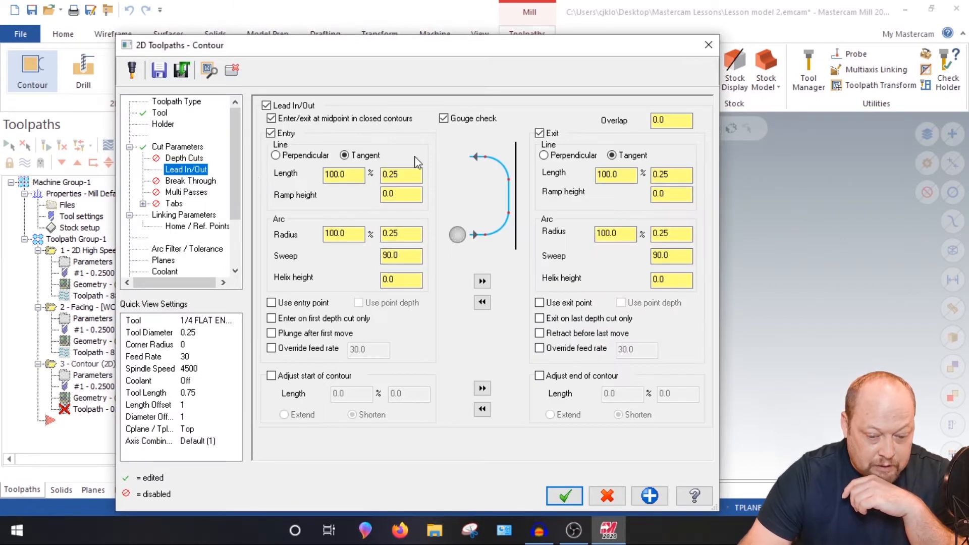
left_click_drag(358, 174, 292, 174)
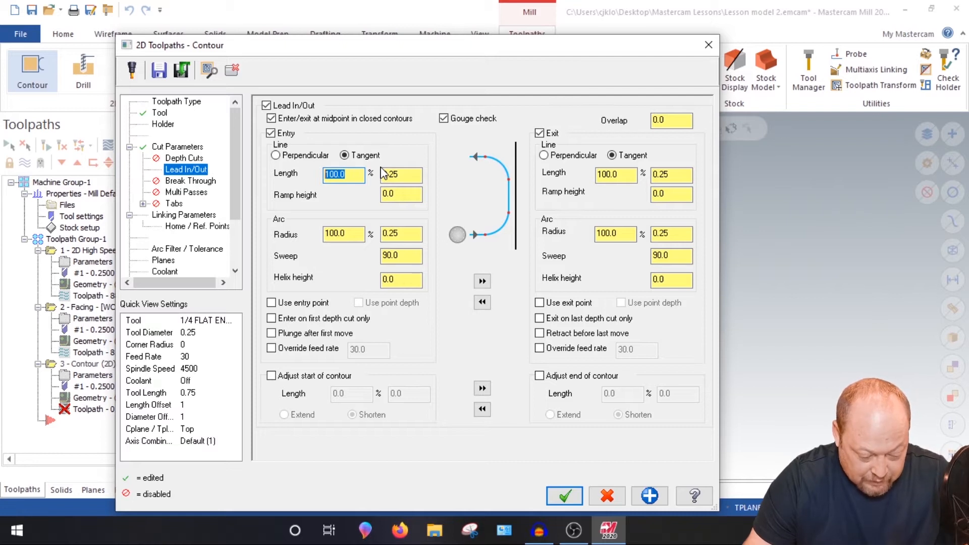
type("10")
key("Tab")
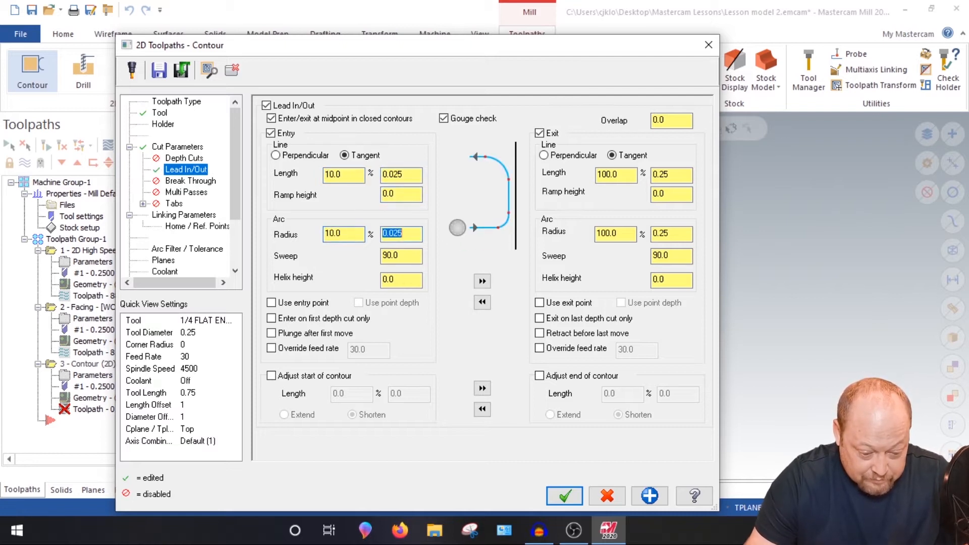
left_click(482, 281)
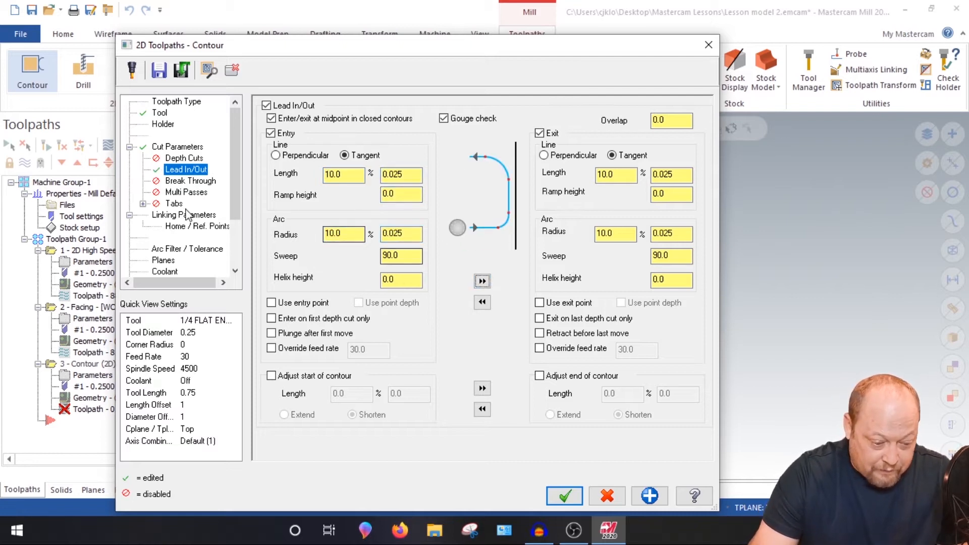
Enable multi passes with one rough pass at 0.0 spacing and one finish pass at 0.0 spacing
left_click(186, 192)
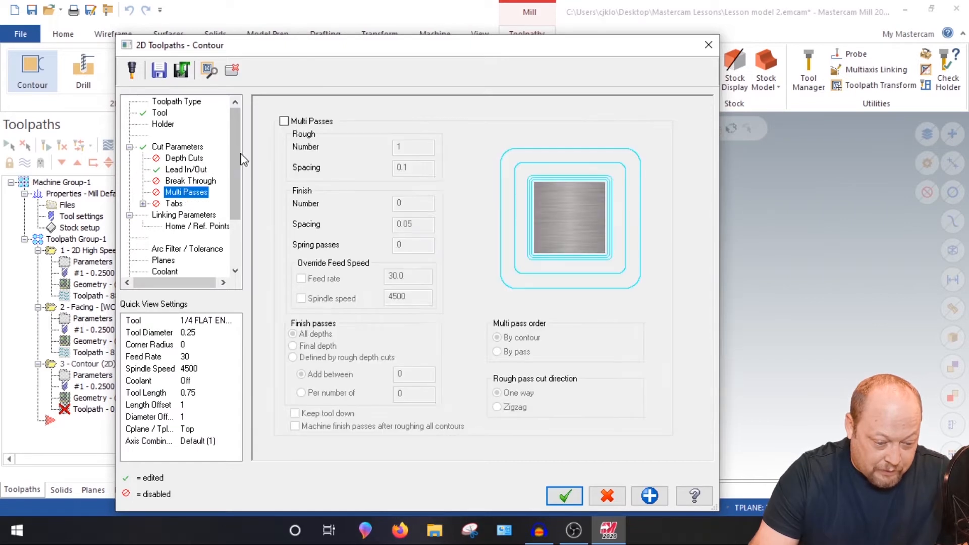
left_click(284, 120)
left_click_drag(415, 166, 353, 168)
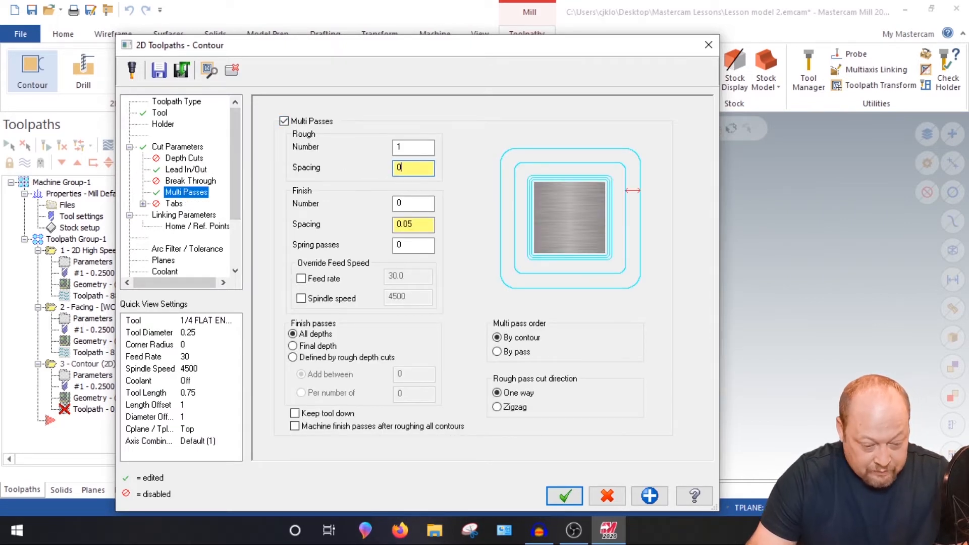
type("0")
key("Tab")
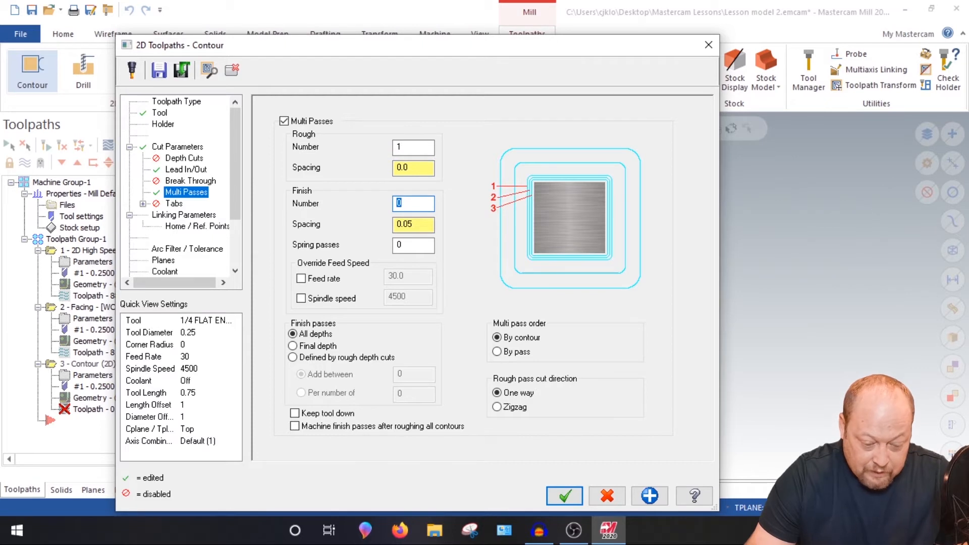
key("Tab")
type("0")
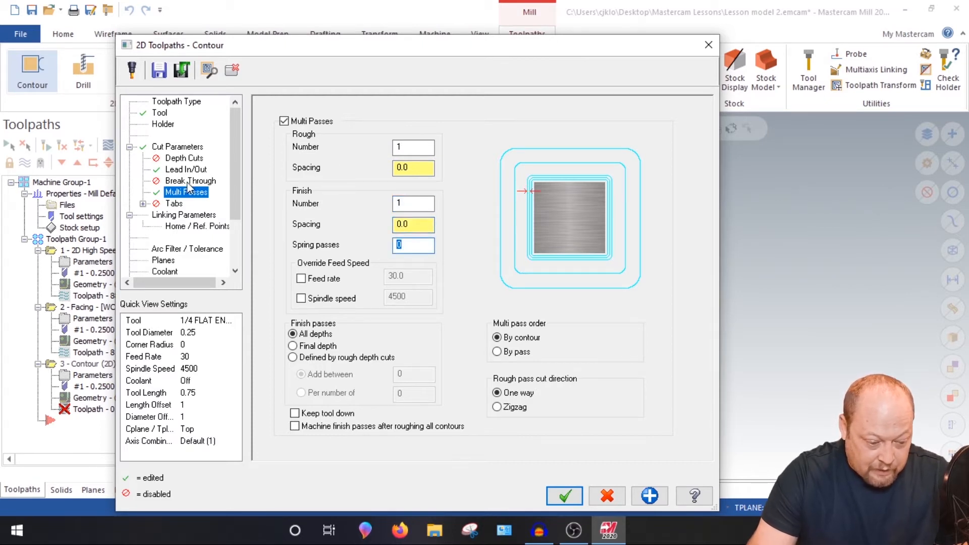
Set the contour operation's depth to -0.125 in absolute mode
left_click(183, 215)
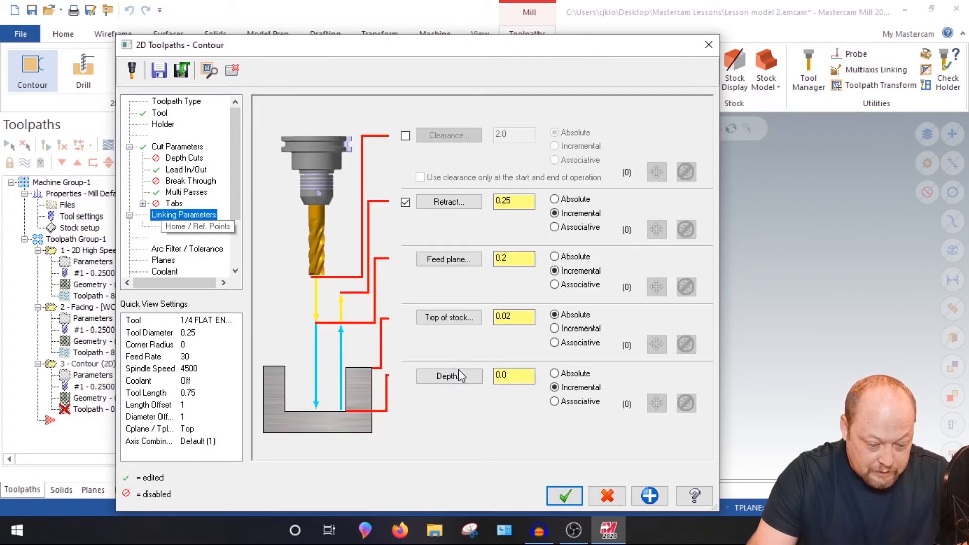
double_click(521, 371)
type("-0.125")
left_click(555, 373)
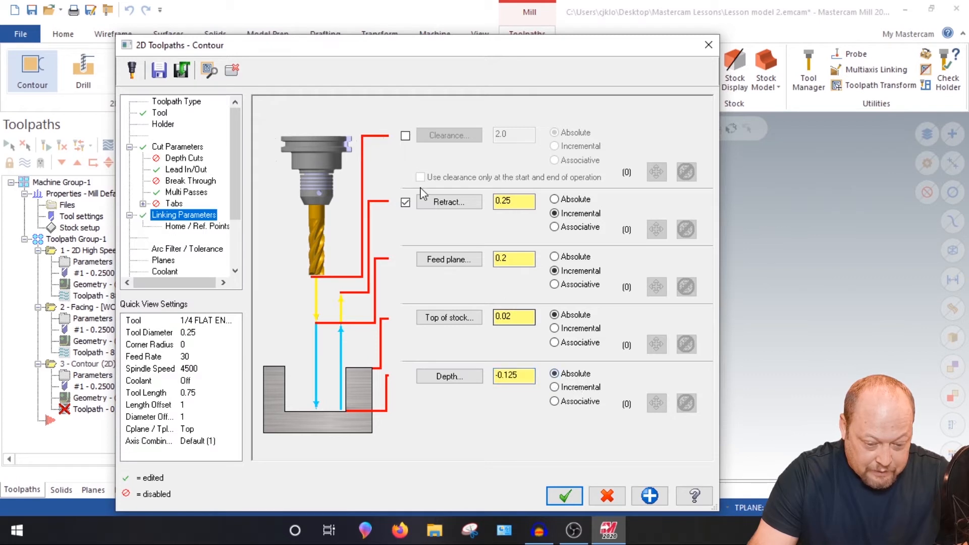
Enable clearance at 1.0, set absolute retract 0.1, absolute feed plane 0.1 and top of stock 0.0, and re-enter the negative depth
left_click(406, 135)
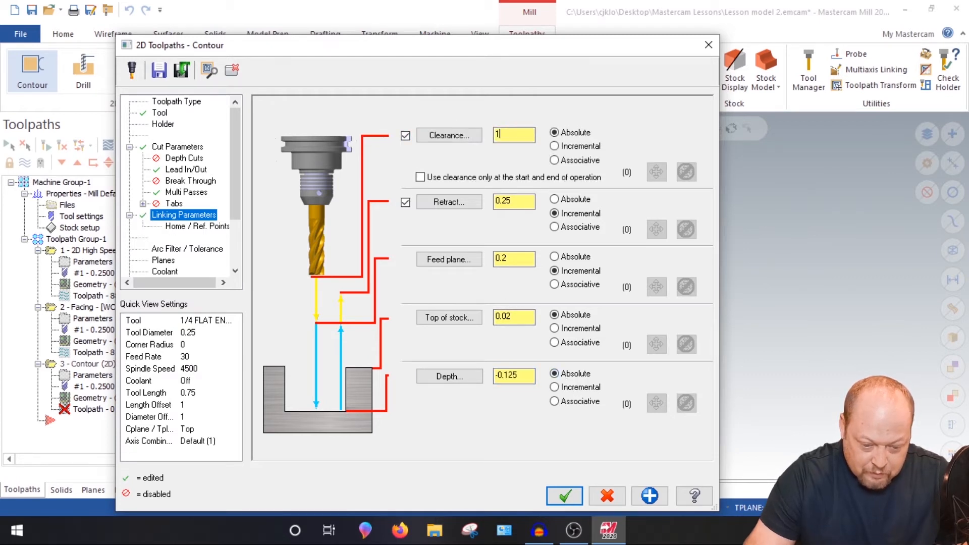
left_click(508, 200)
left_click(554, 200)
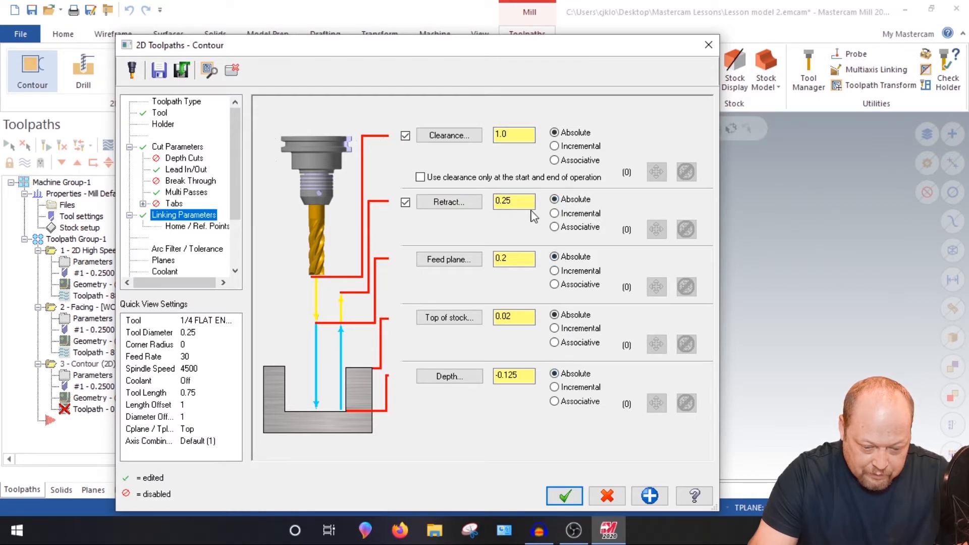
left_click_drag(523, 204, 466, 186)
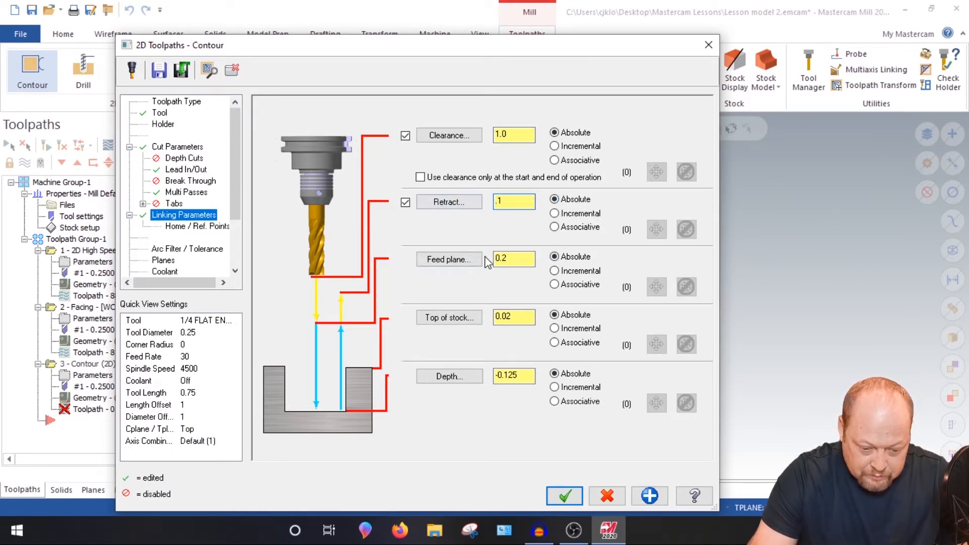
left_click_drag(519, 259, 428, 259)
type(".1")
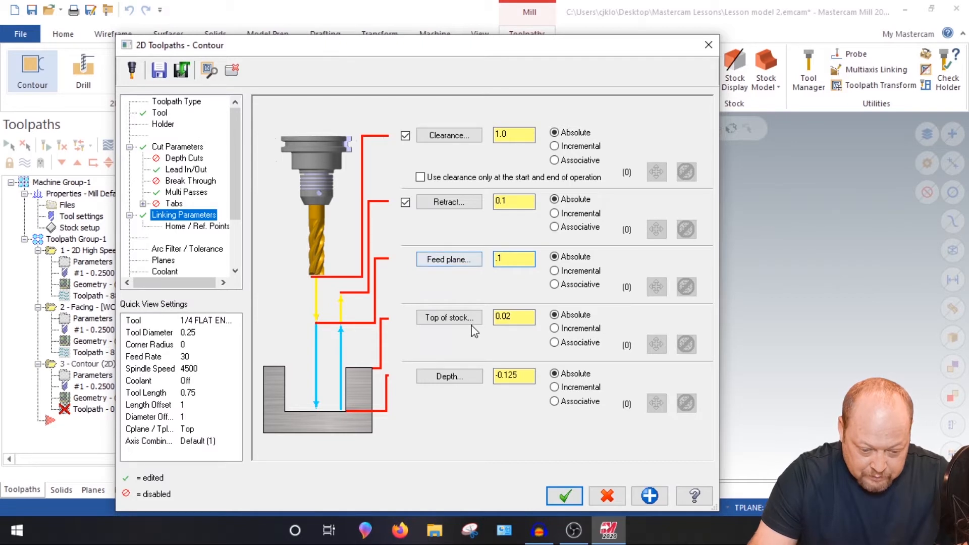
left_click_drag(527, 317, 405, 297)
type(".0")
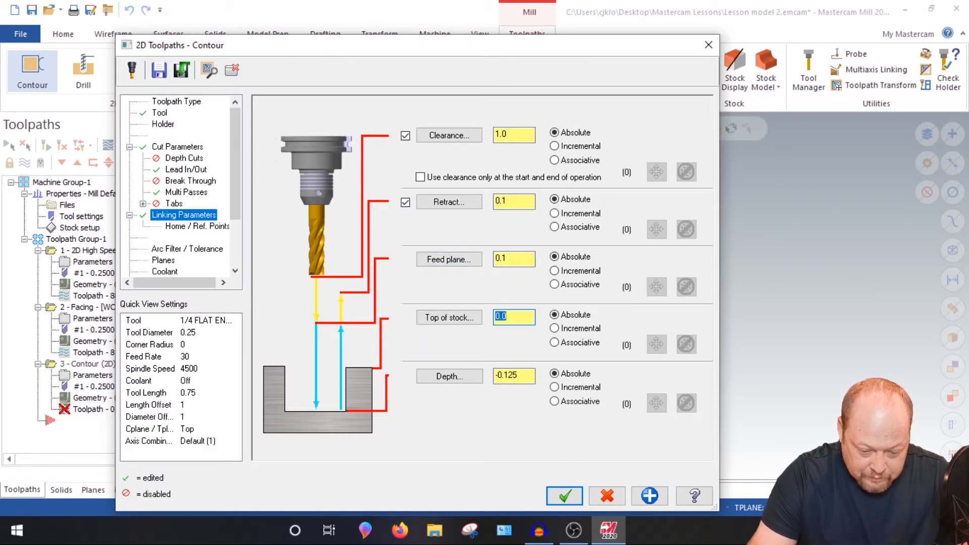
left_click_drag(527, 376, 439, 372)
type("-")
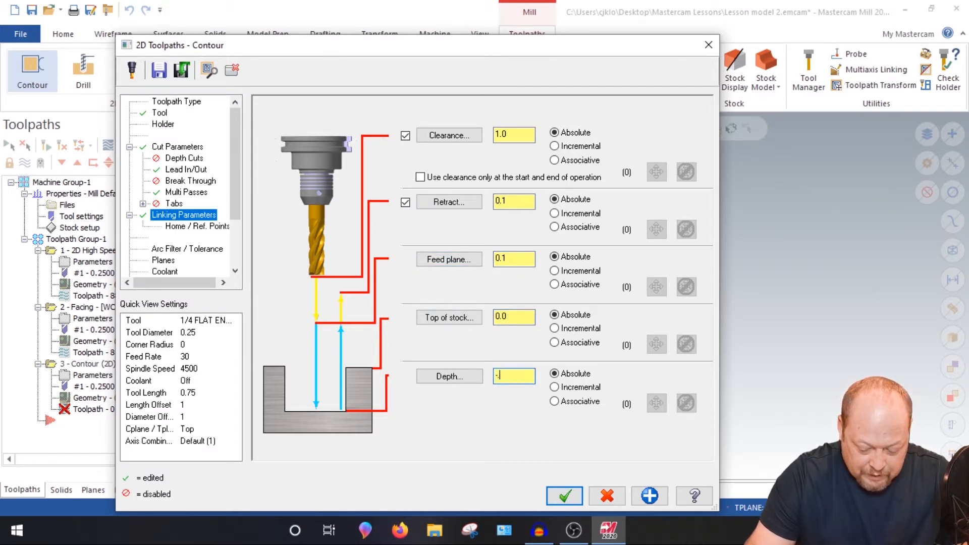
Review the contour's planes and tool settings, accept the operation, save the file, and widen the toolpath list
left_click(169, 249)
left_click(163, 260)
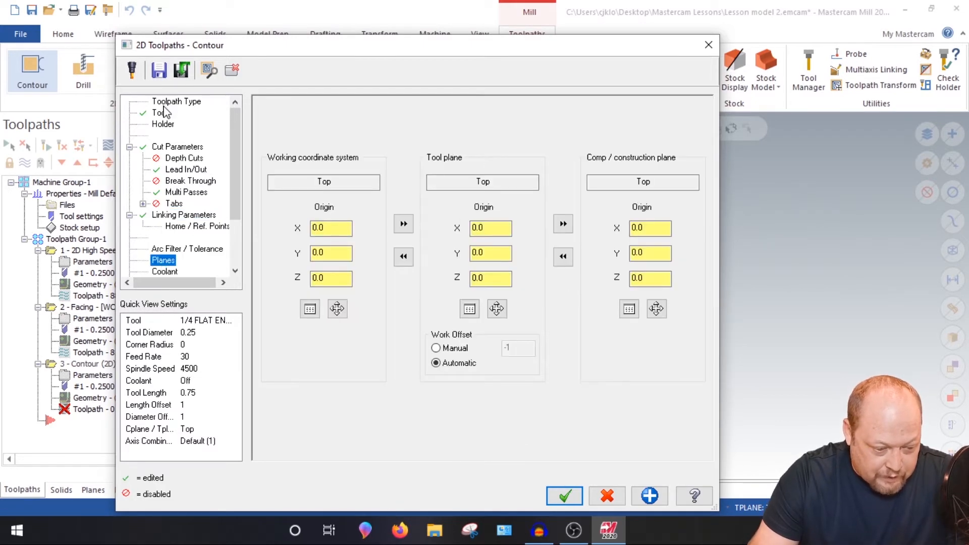
left_click(161, 112)
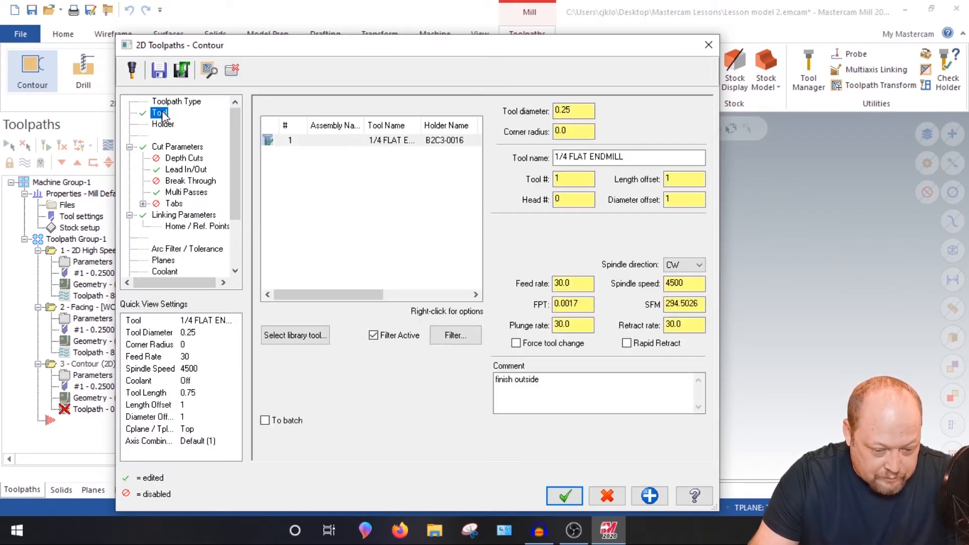
left_click(572, 502)
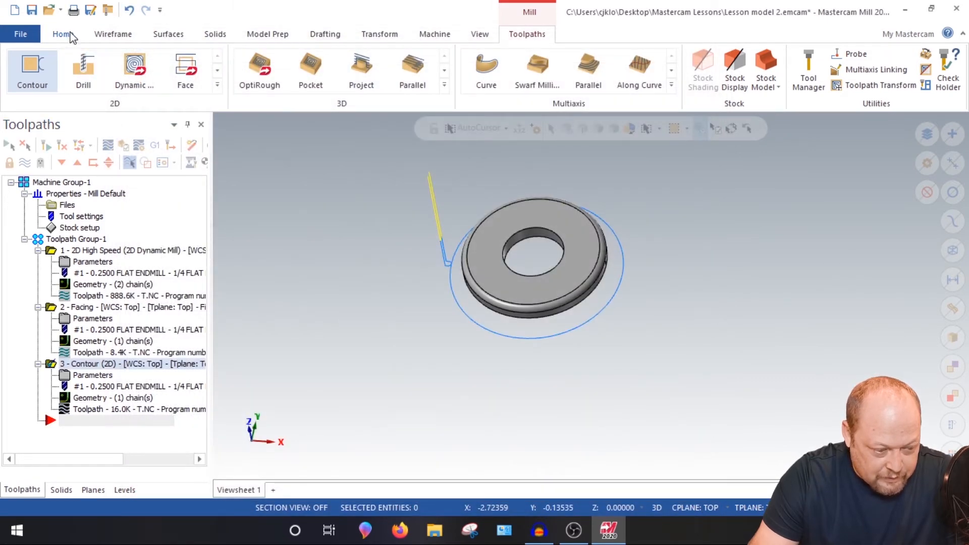
left_click(31, 10)
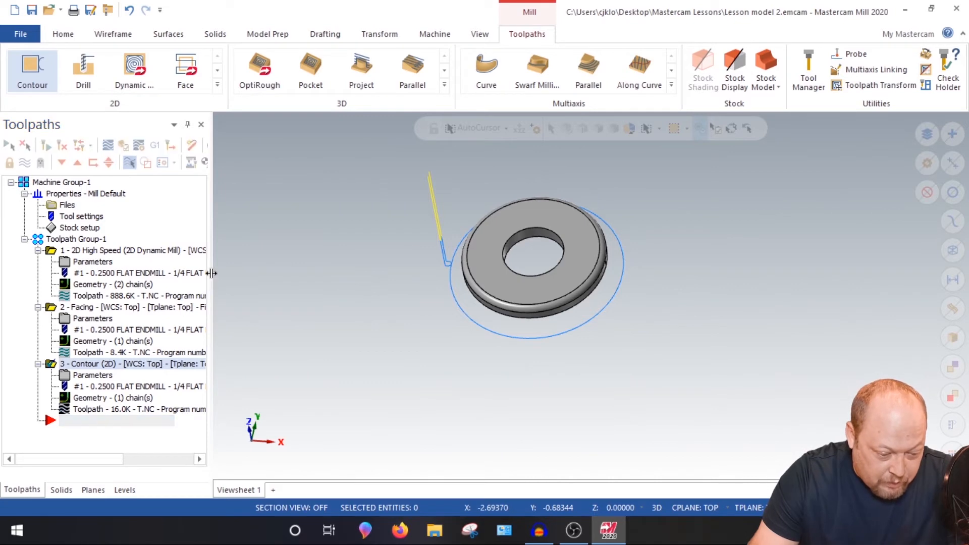
left_click_drag(211, 276, 226, 274)
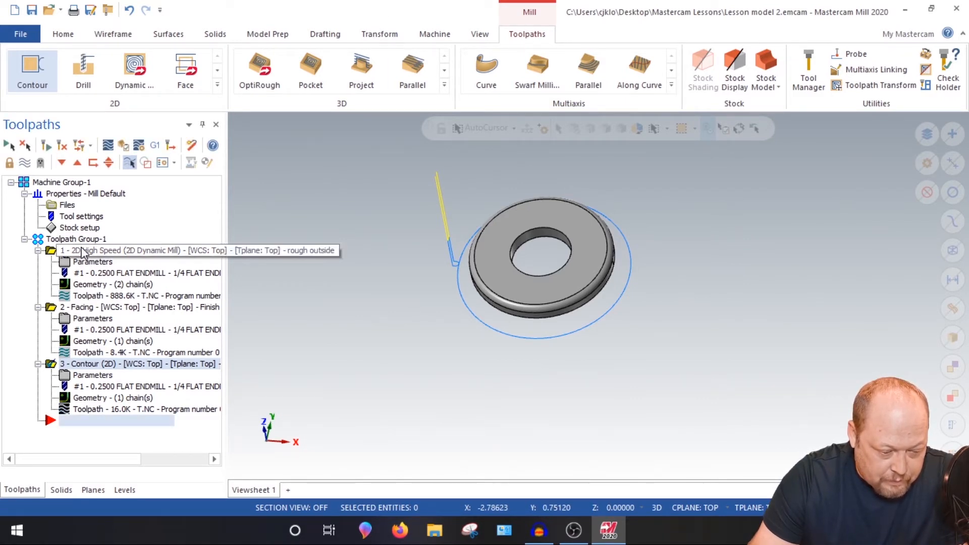
Copy the outside roughing Dynamic Mill operation directly after itself, with the insert position moved below it
left_click(84, 251)
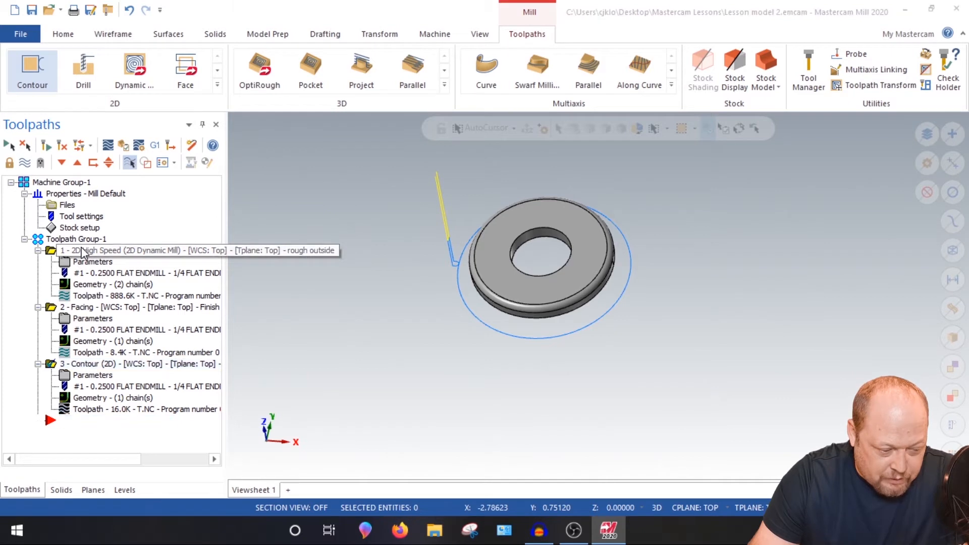
left_click(93, 163)
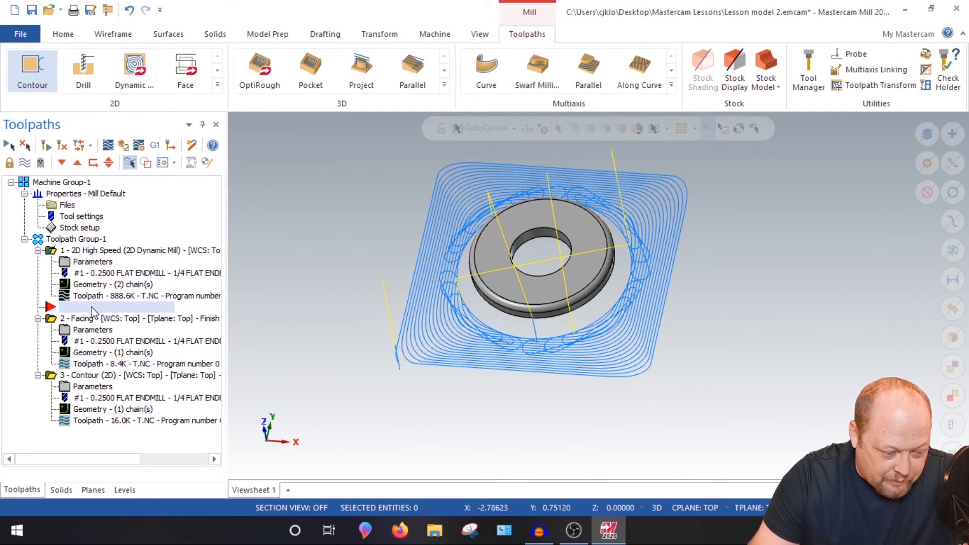
right_click_drag(96, 255, 91, 281)
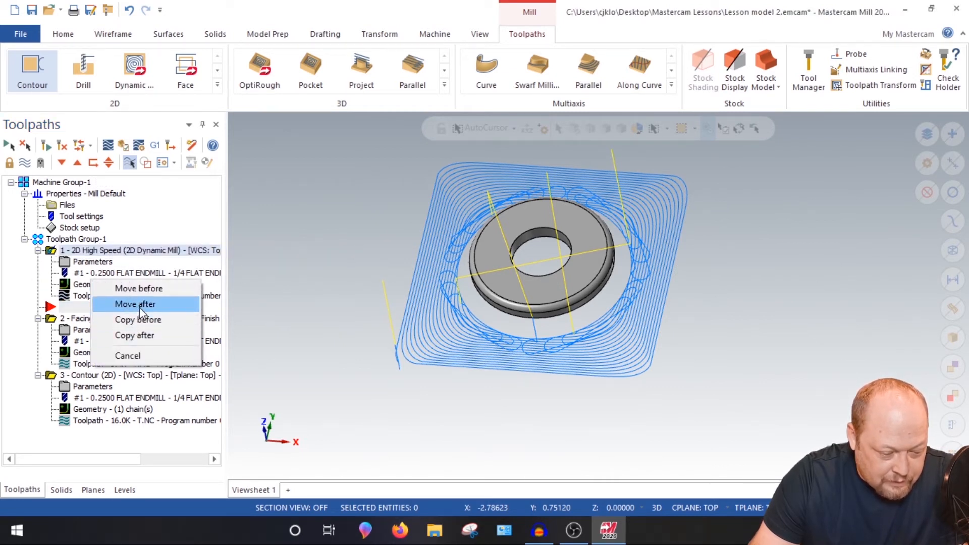
left_click(141, 335)
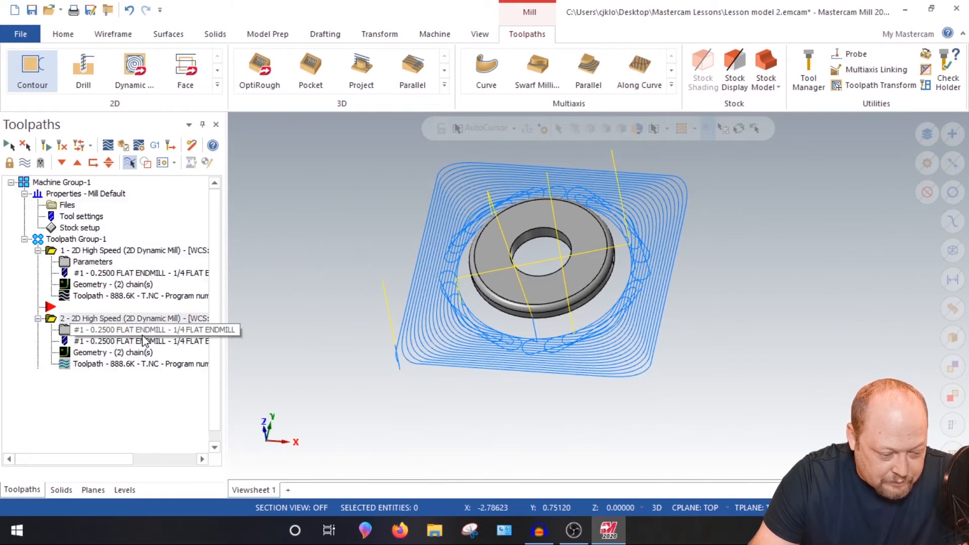
Replace the copied operation's machining and avoidance regions with a single machining chain on the central hole's edge, and regenerate it
left_click(98, 353)
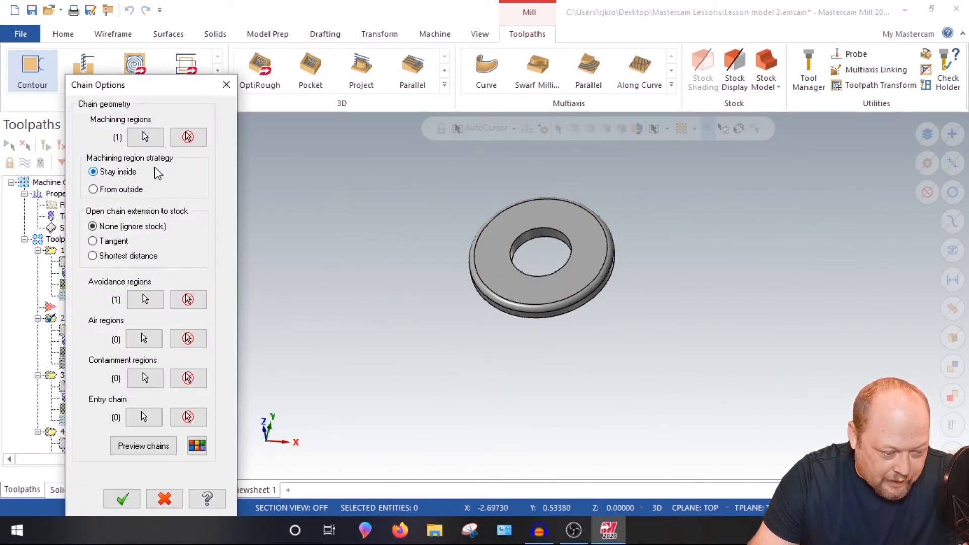
left_click(188, 137)
left_click(188, 300)
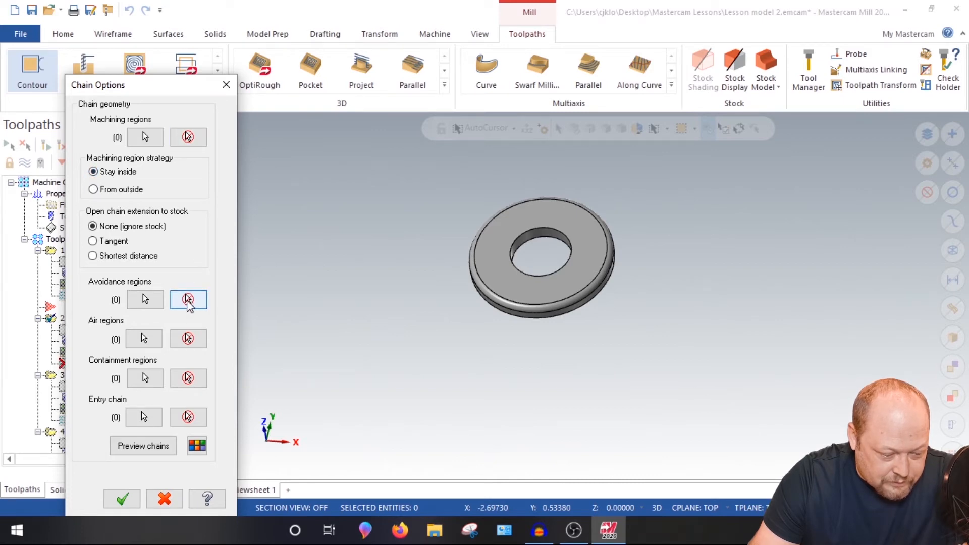
left_click(145, 137)
left_click(549, 225)
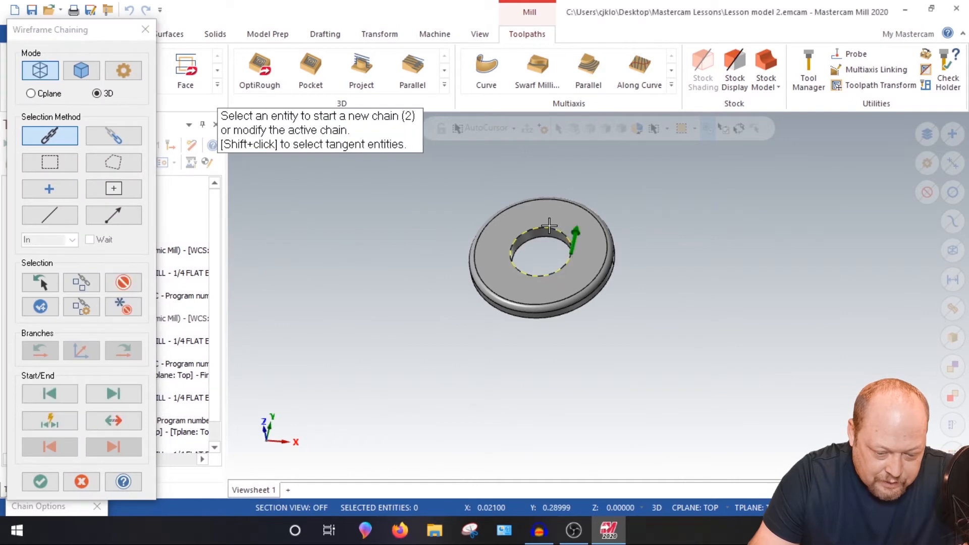
left_click(40, 481)
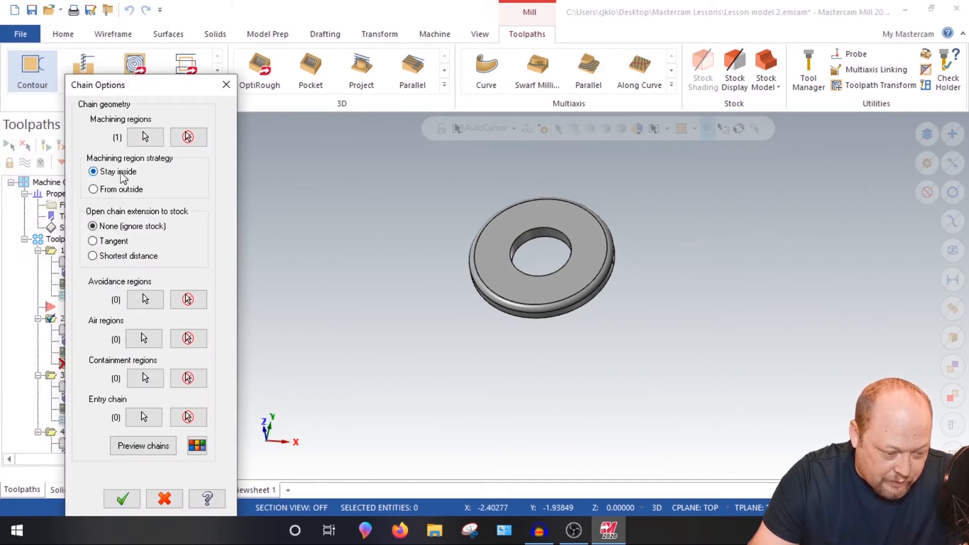
left_click(121, 499)
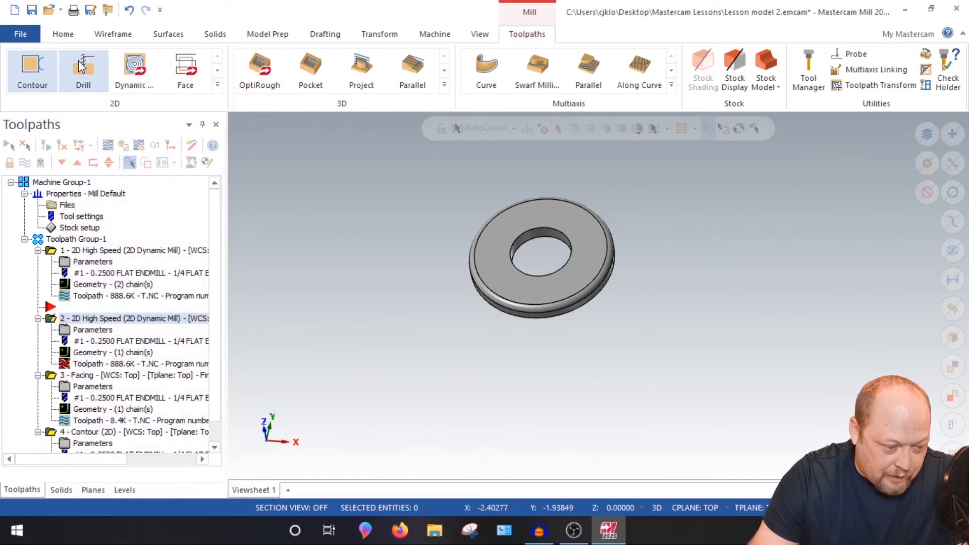
left_click(47, 146)
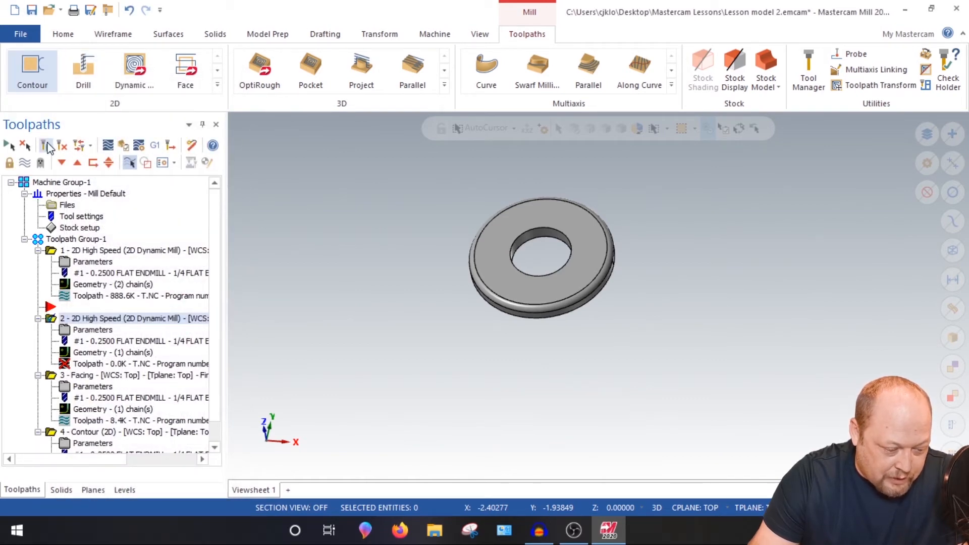
mouse_move(400, 255)
middle_mouse_down()
mouse_move(424, 272)
mouse_move(404, 257)
middle_mouse_up()
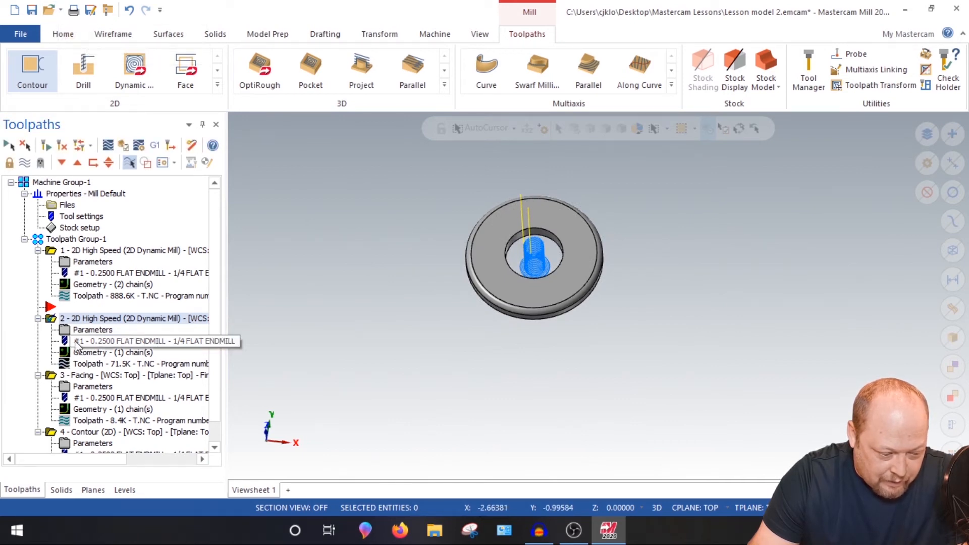
Set the copied Dynamic Mill's helix entry to a Z clearance of 0.02 and a plunge angle of 1.0
left_click(83, 331)
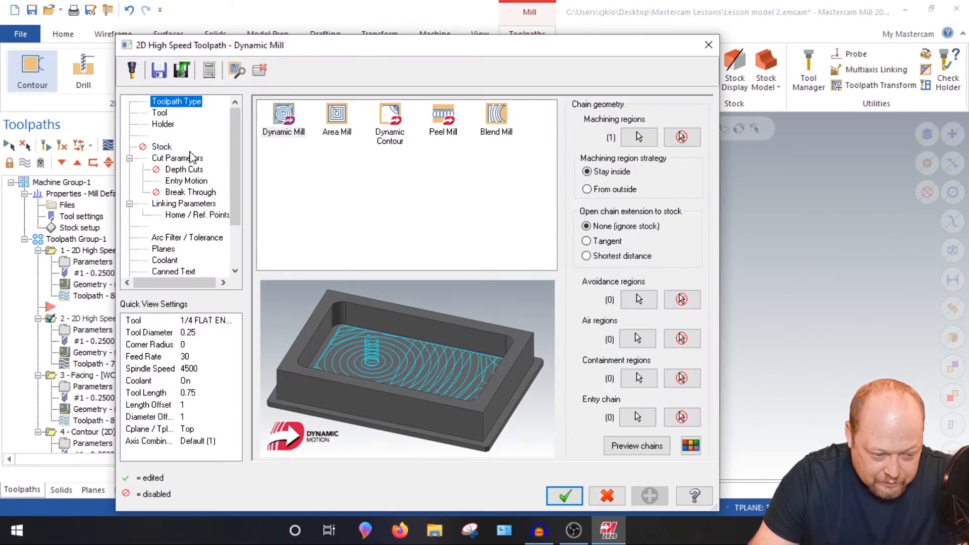
left_click(192, 158)
left_click(195, 181)
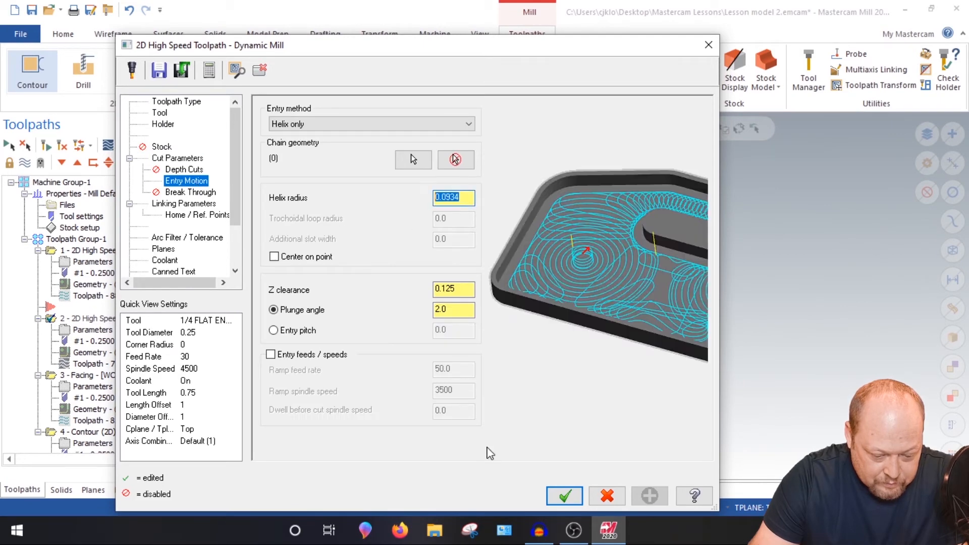
left_click(564, 496)
mouse_move(481, 284)
middle_mouse_down()
mouse_move(486, 222)
mouse_move(469, 248)
mouse_move(480, 218)
mouse_move(454, 268)
middle_mouse_up()
left_click(92, 330)
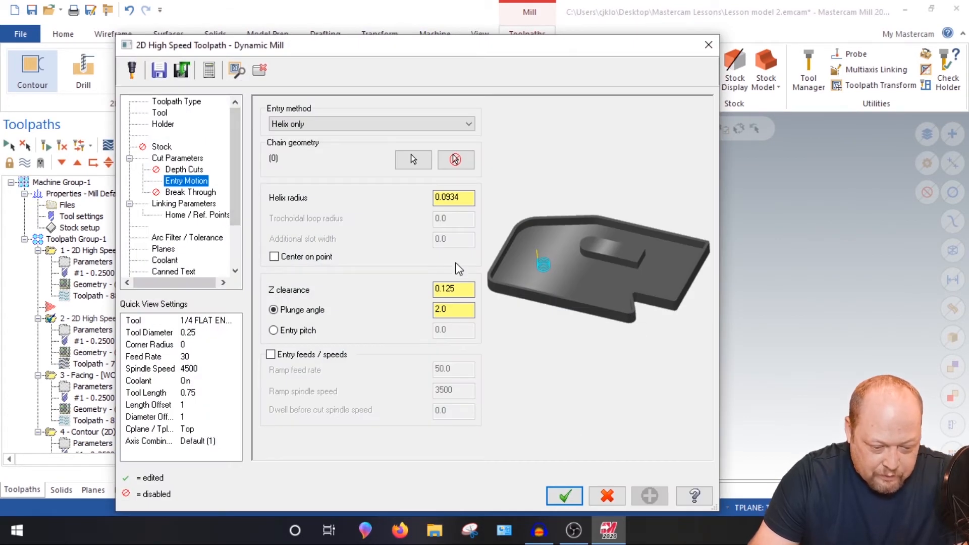
double_click(454, 288)
type("0.02")
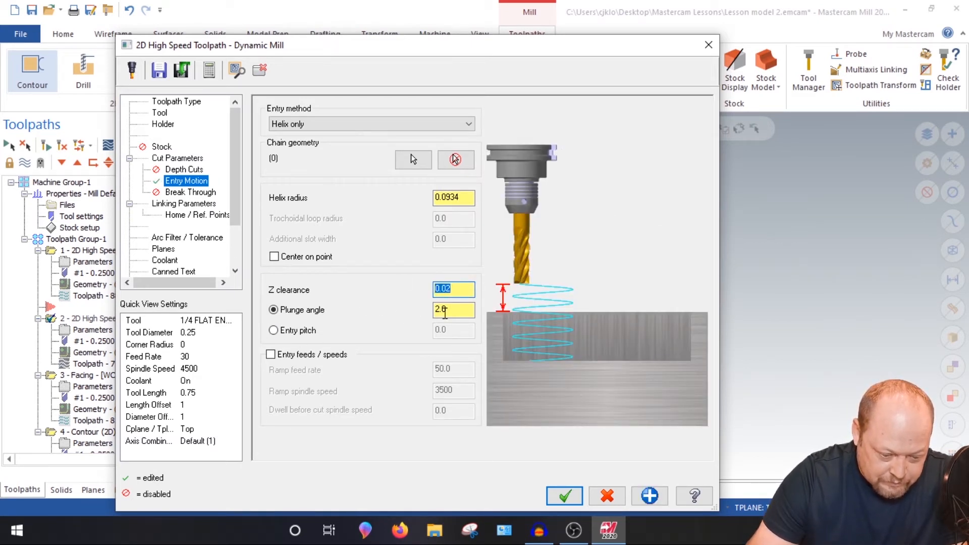
double_click(445, 310)
type("1.0")
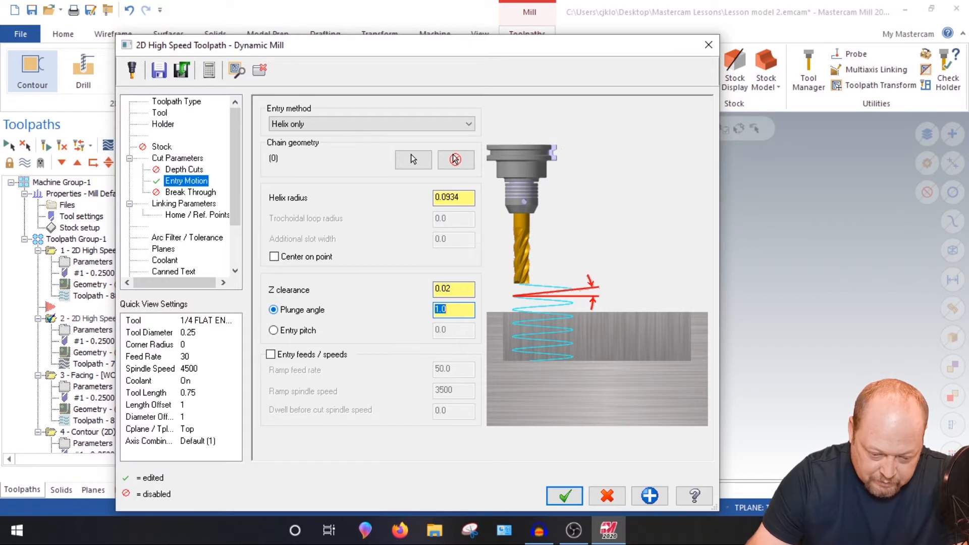
Set the hole roughing operation's depth to -0.15 and top of stock to 0.0, and regenerate its toolpath
left_click(205, 203)
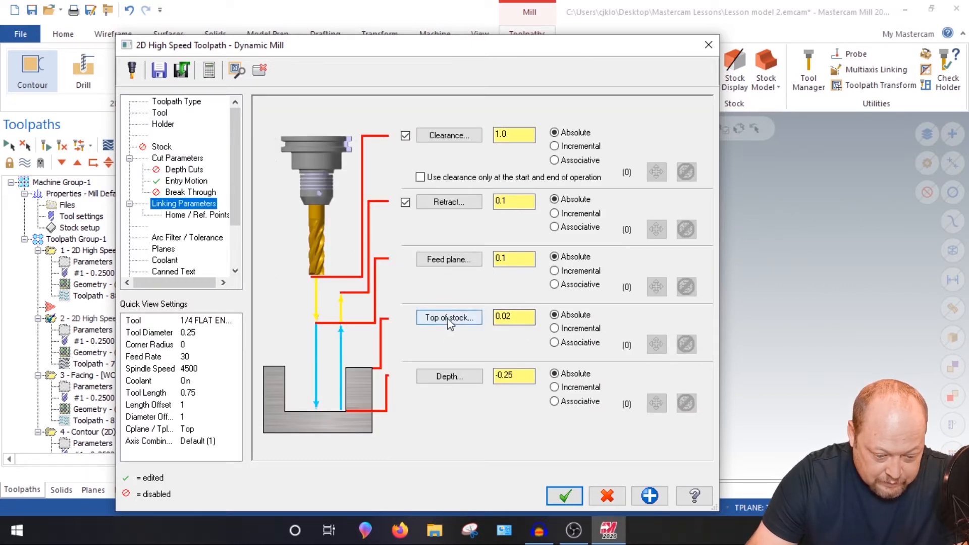
left_click(451, 377)
middle_click_drag(544, 268, 573, 280)
scroll(566, 278, "up", 4)
left_click(555, 265)
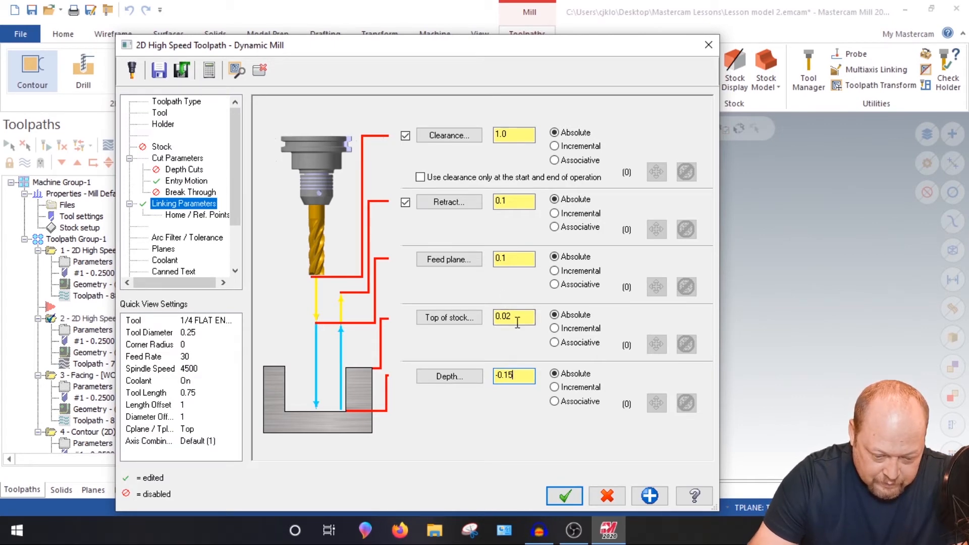
left_click_drag(517, 322, 424, 307)
type("0")
key("Return")
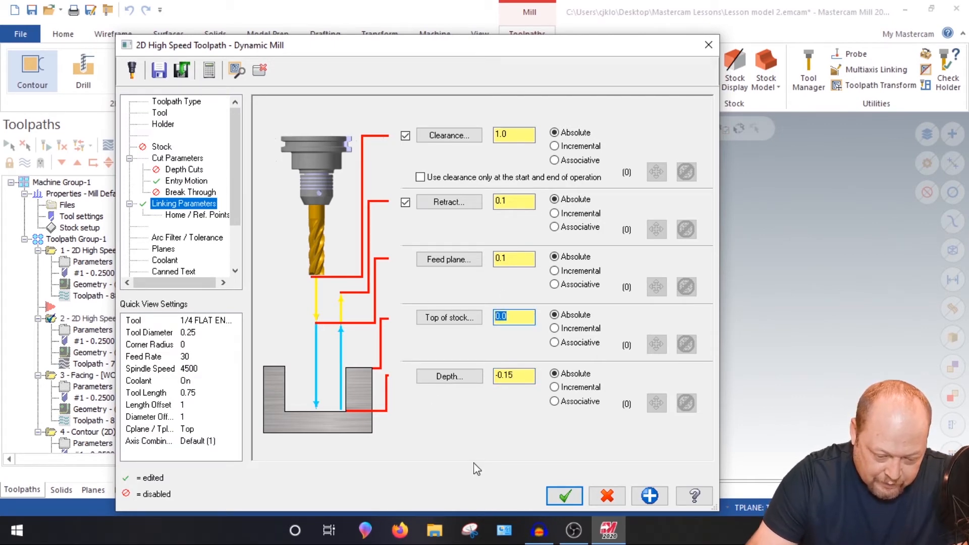
left_click(566, 497)
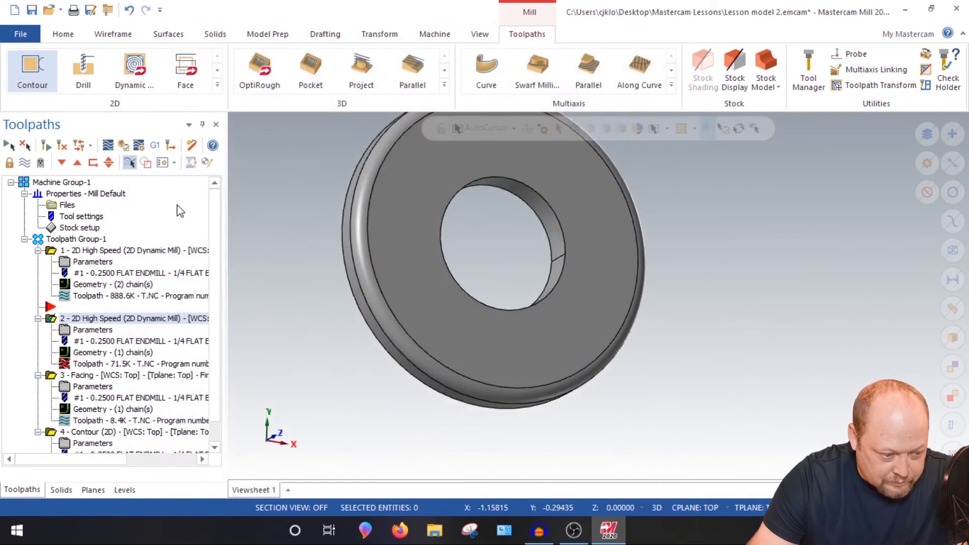
left_click(46, 146)
middle_click_drag(543, 257, 458, 270)
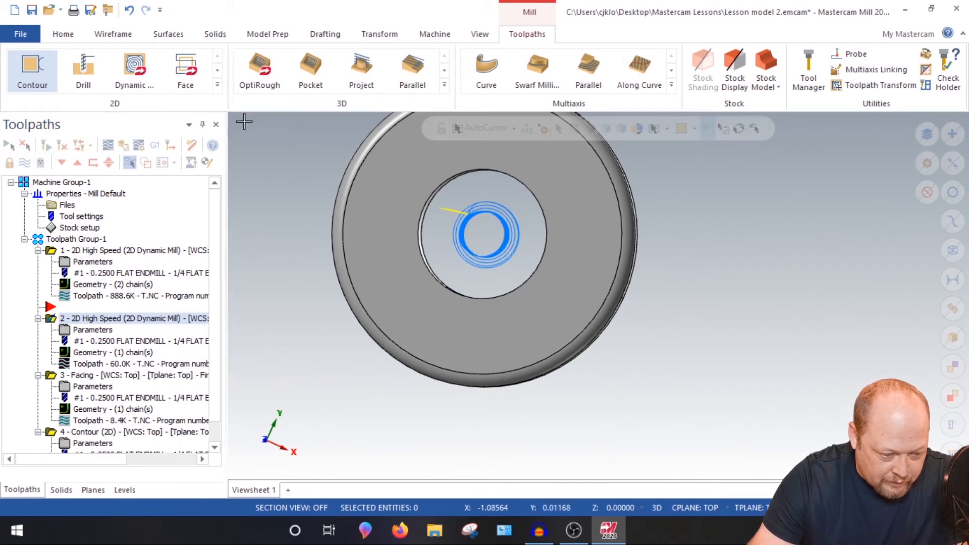
Backplot the hole roughing toolpath to check the tool's helical entry and cutting motion
left_click(107, 145)
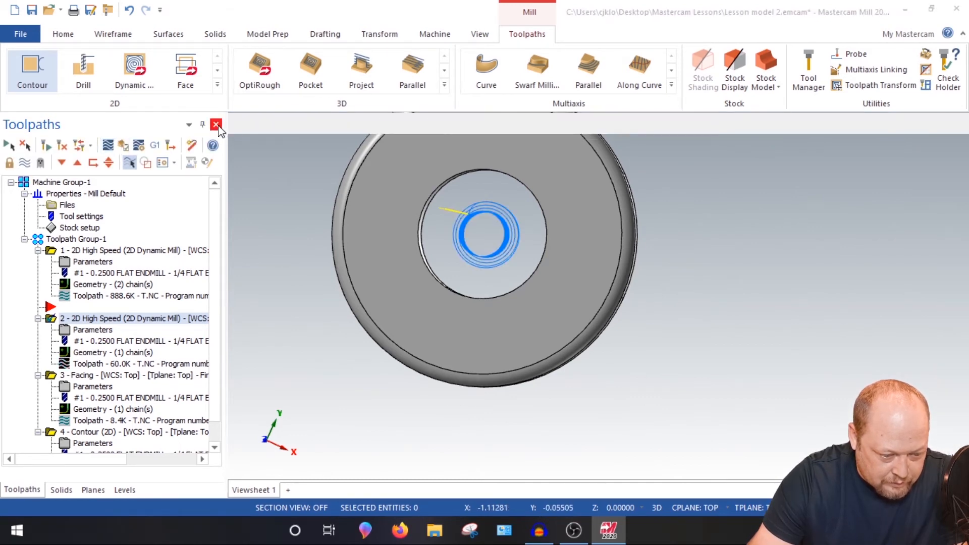
left_click(231, 125)
middle_click_drag(355, 315, 402, 245)
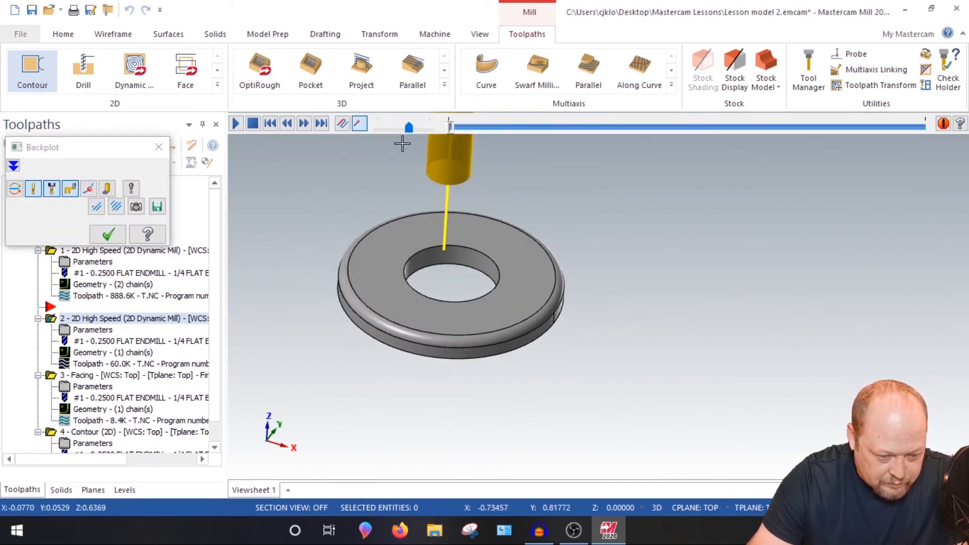
left_click_drag(411, 132, 420, 131)
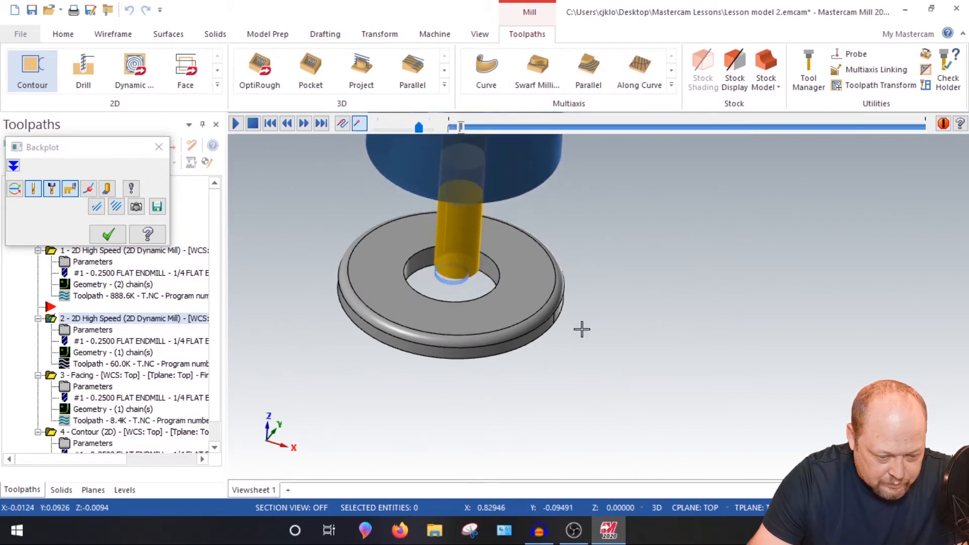
scroll(509, 327, "down", 2)
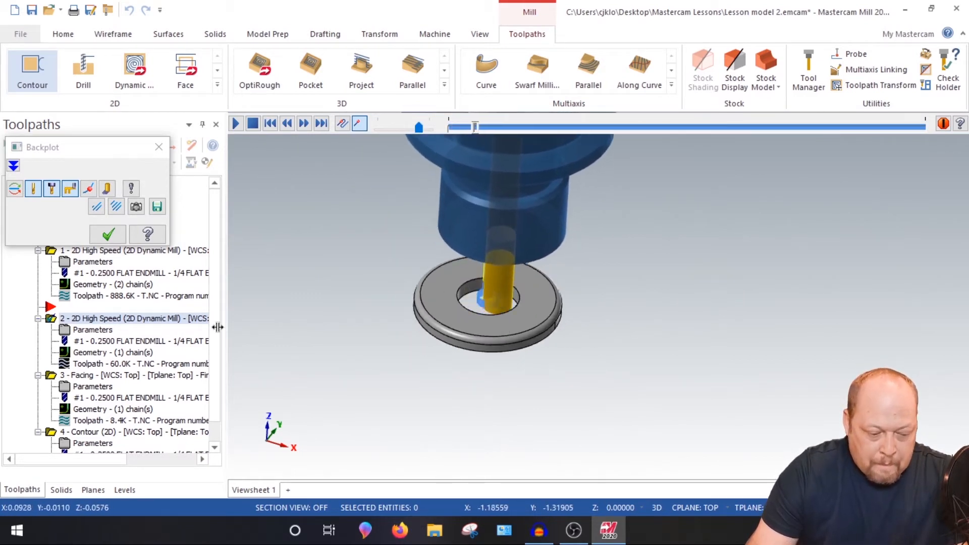
left_click(159, 148)
scroll(76, 414, "down", 1)
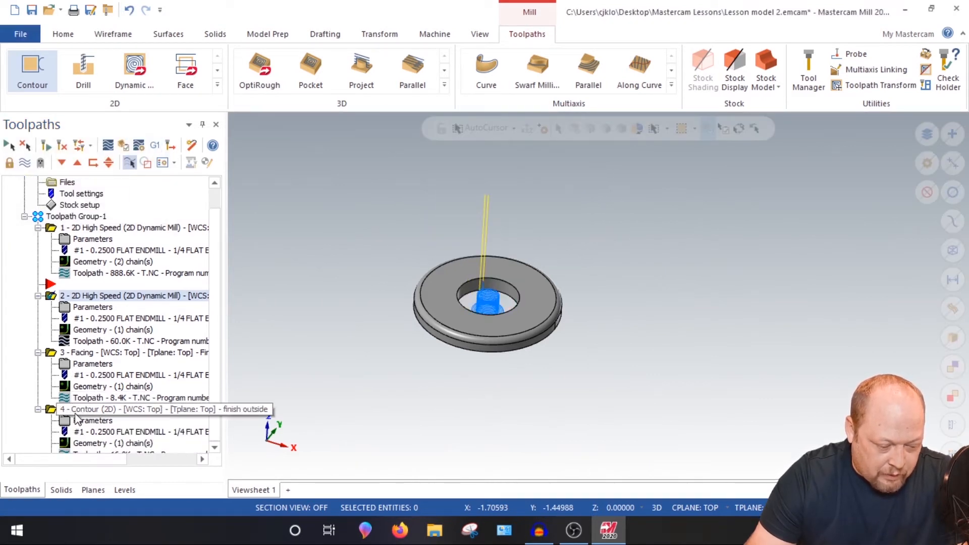
Inspect the outside contour and hole roughing toolpaths, and check the hole operation's linking parameters
left_click(77, 410)
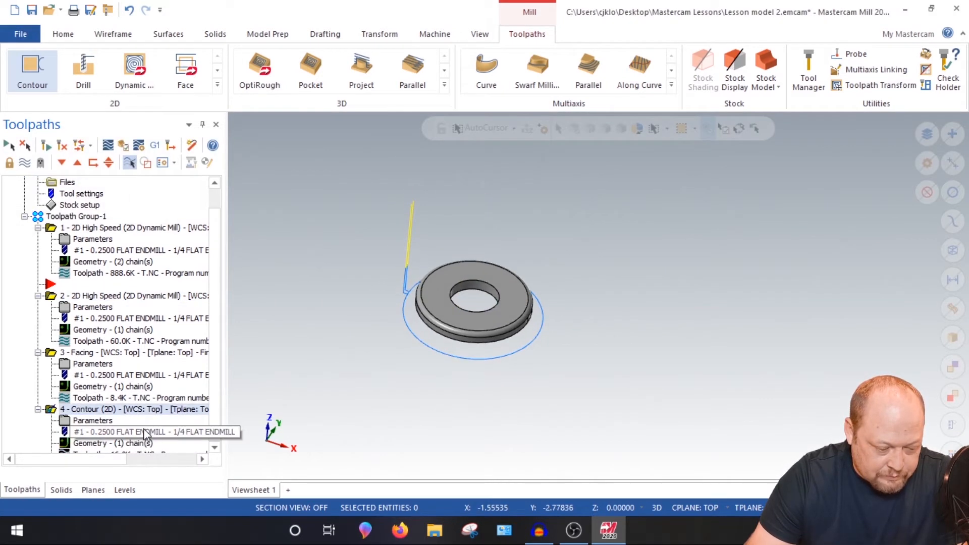
middle_click_drag(400, 309, 356, 309)
left_click(130, 298)
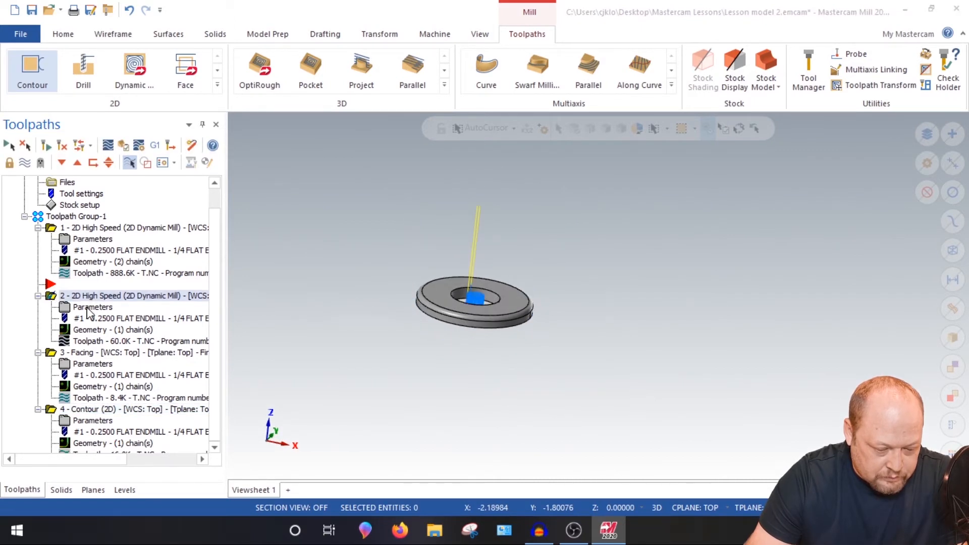
left_click(89, 309)
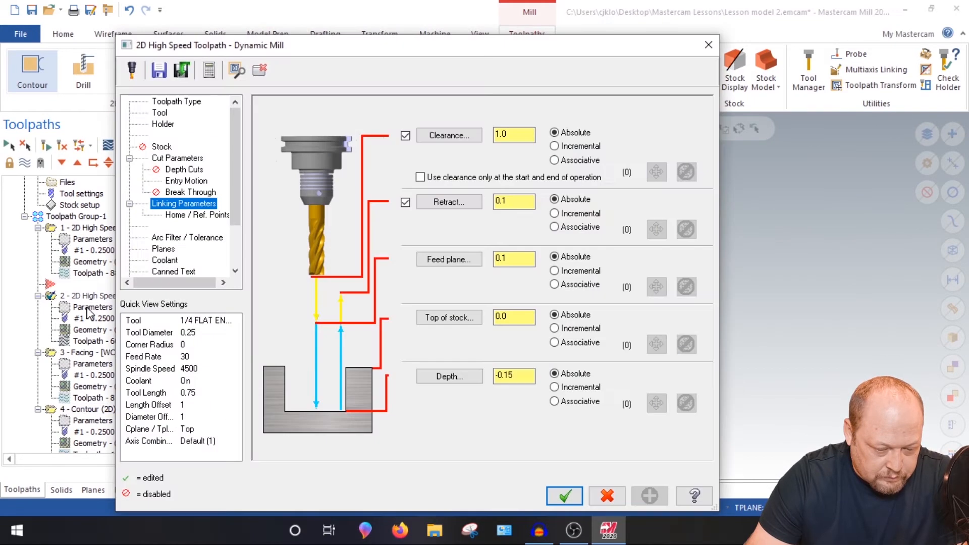
left_click(708, 45)
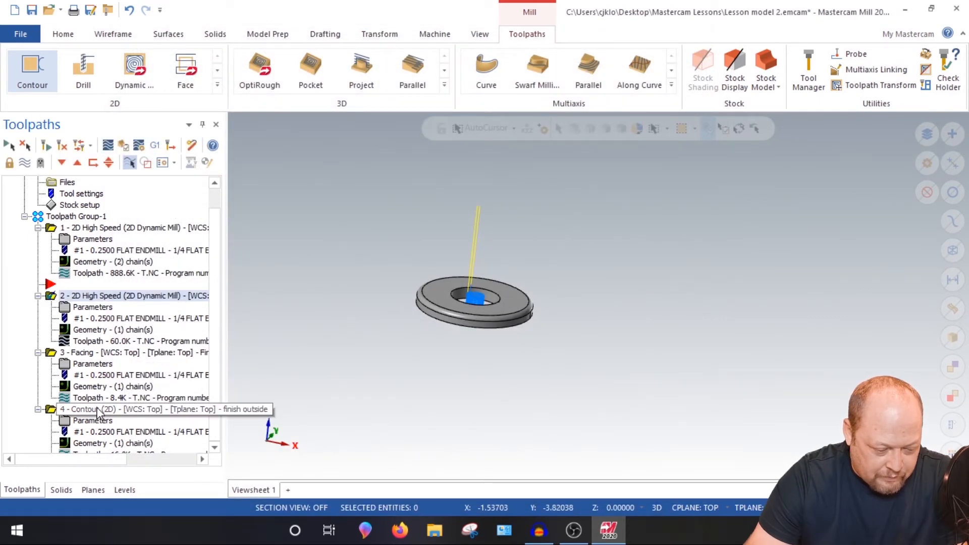
Set the finish outside contour operation's depth to -0.15 in its linking parameters
left_click(93, 421)
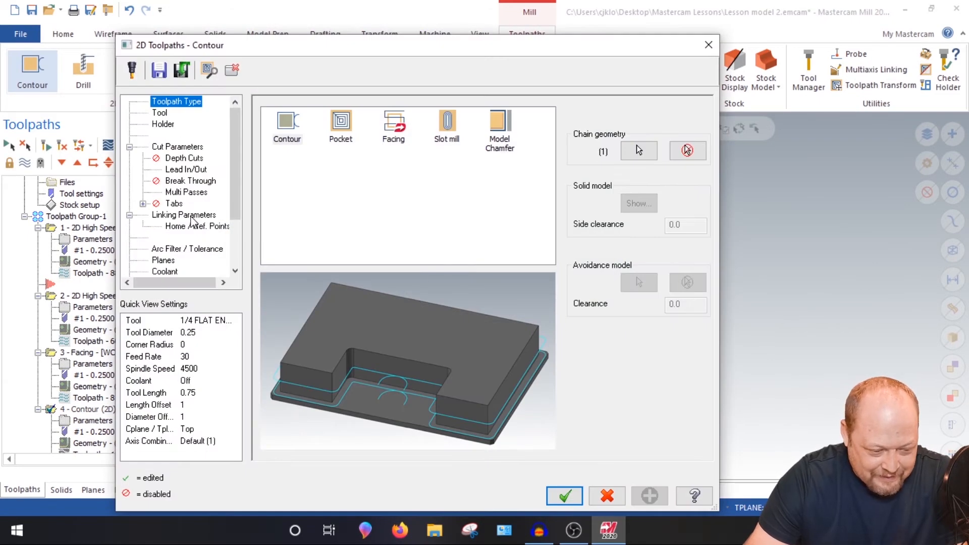
left_click(191, 215)
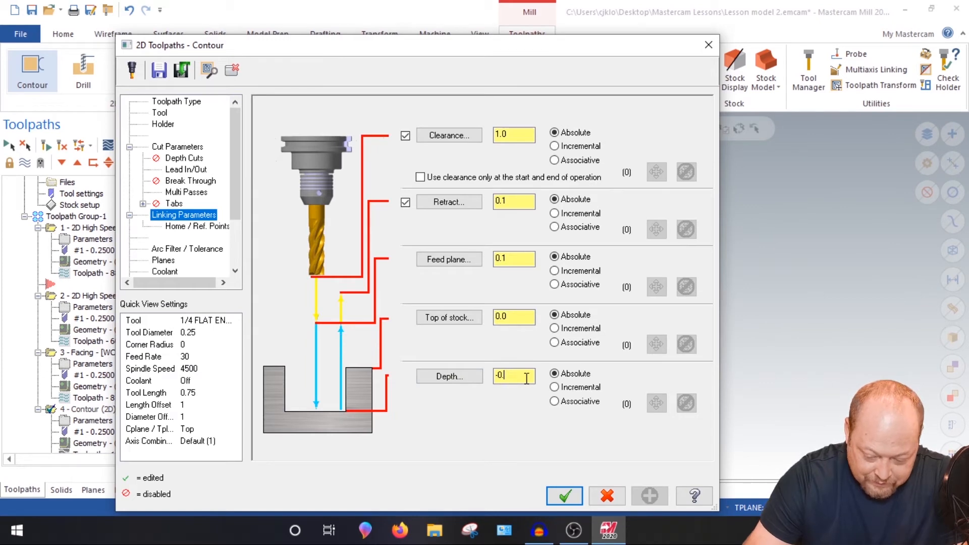
left_click(549, 497)
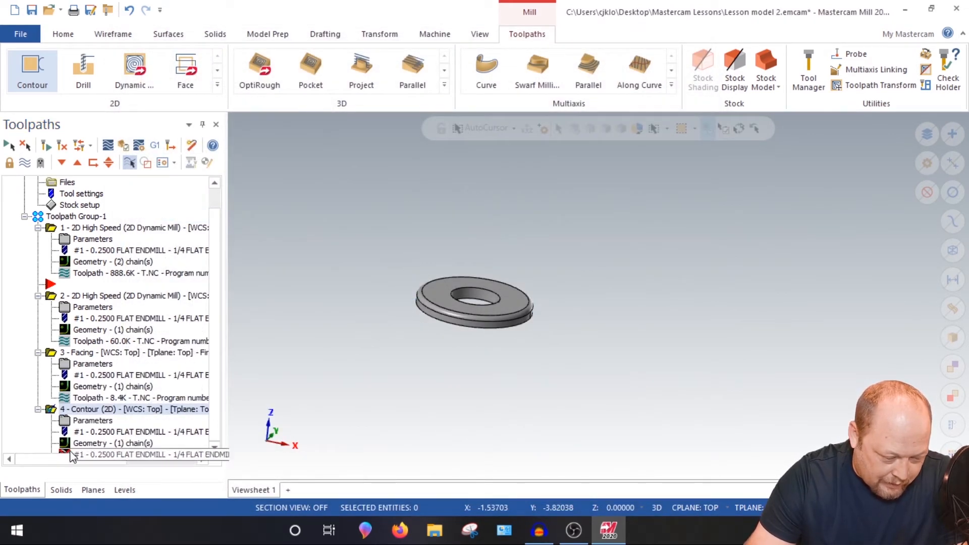
Add the central hole's edge as a second chain to the finish contour, regenerate its toolpath and save the file
left_click(85, 443)
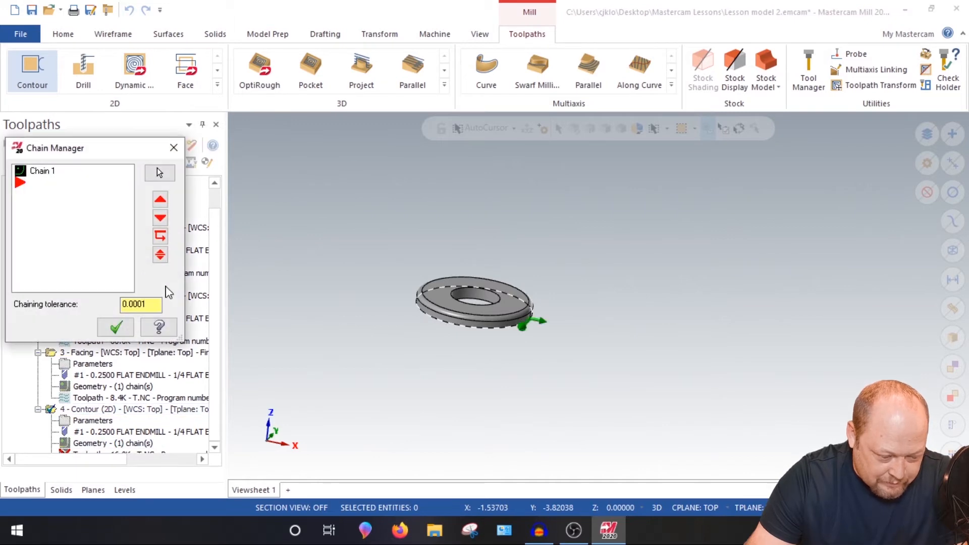
right_click(89, 220)
left_click(115, 198)
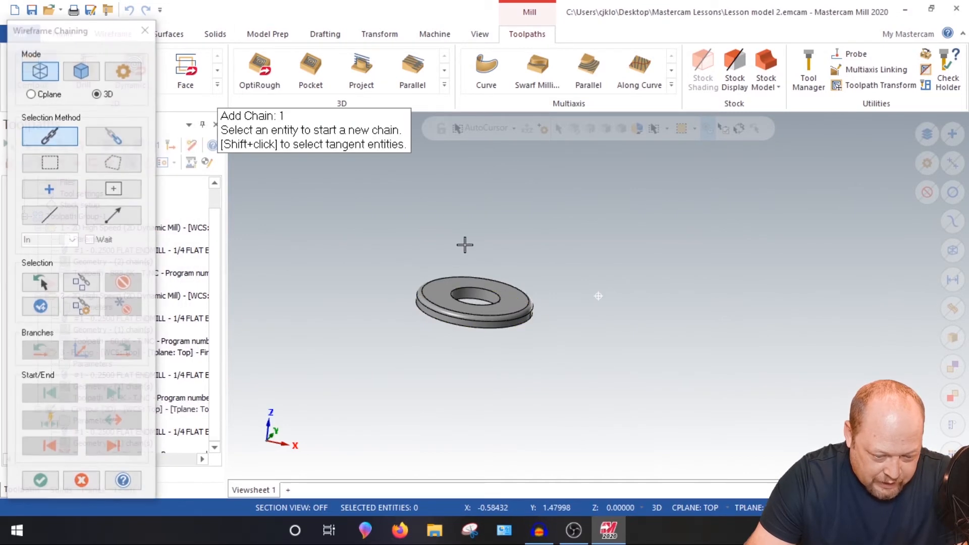
left_click(497, 290)
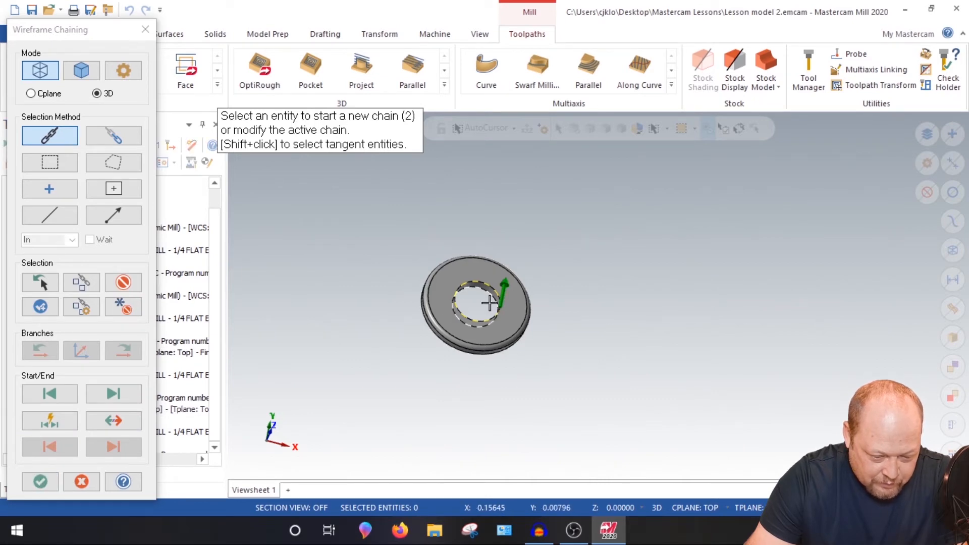
left_click(40, 481)
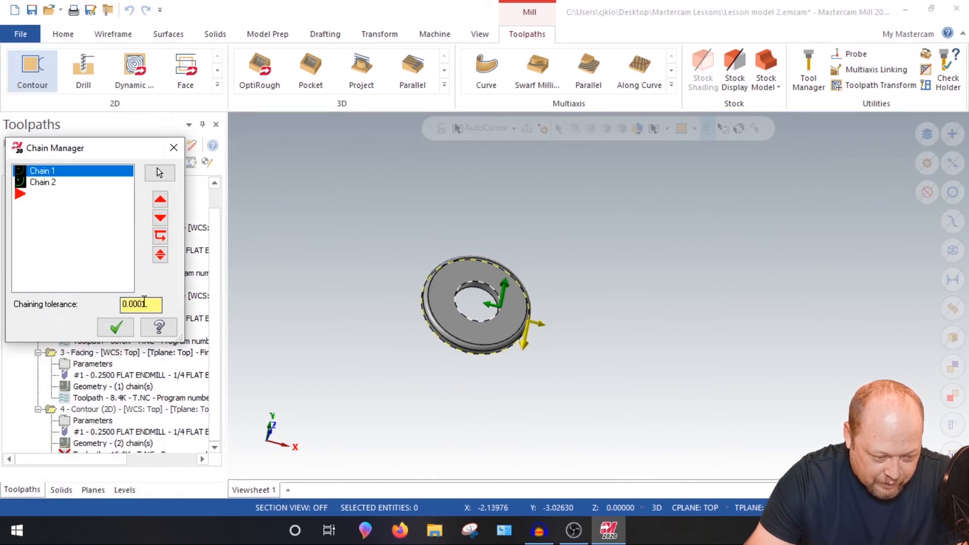
left_click(116, 328)
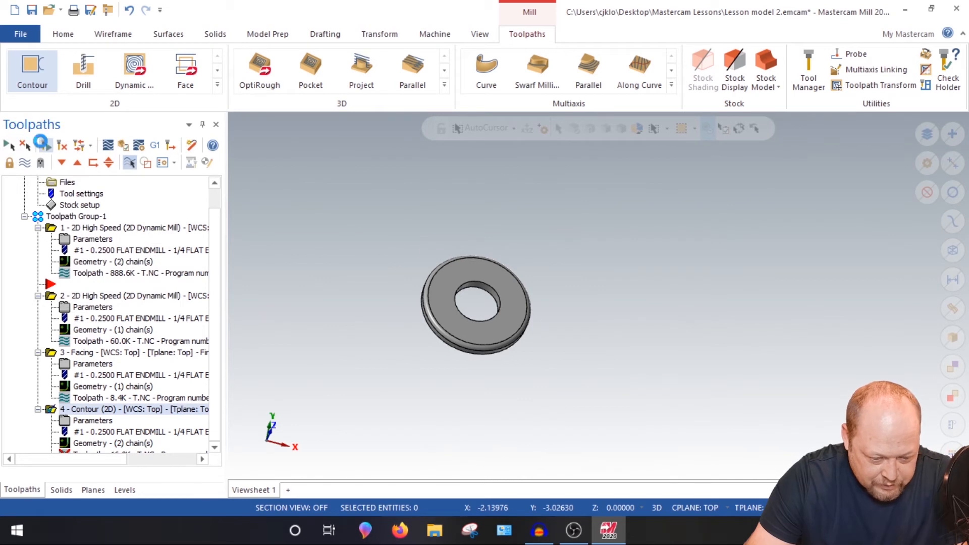
middle_click_drag(422, 257, 373, 237)
left_click(32, 10)
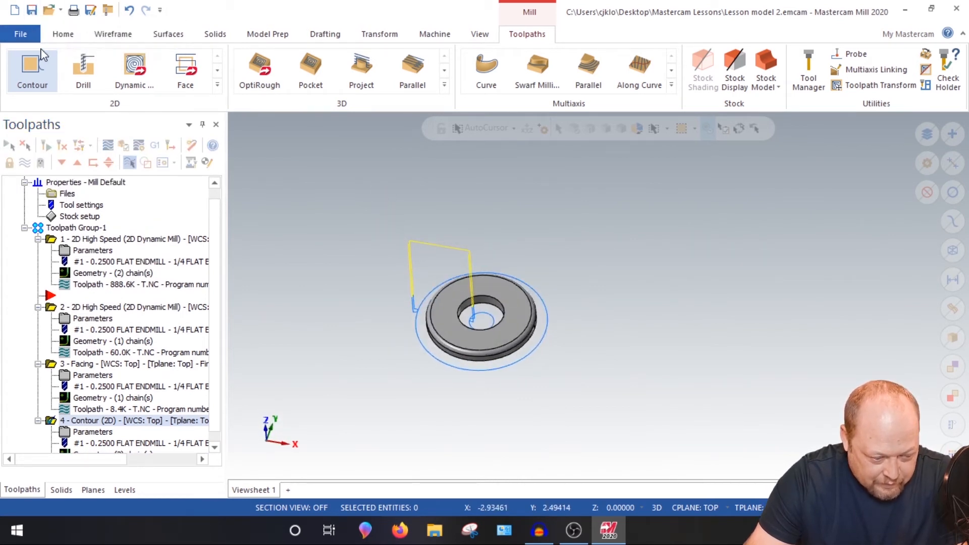
Verify all operations of the toolpath group in the simulator, playing the cut through to the end at maximum speed
left_click(60, 228)
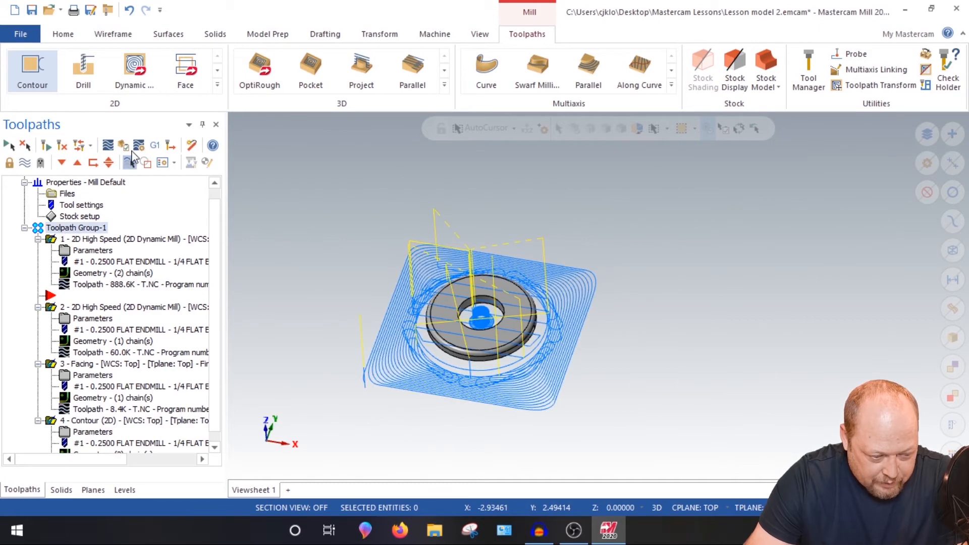
left_click(123, 146)
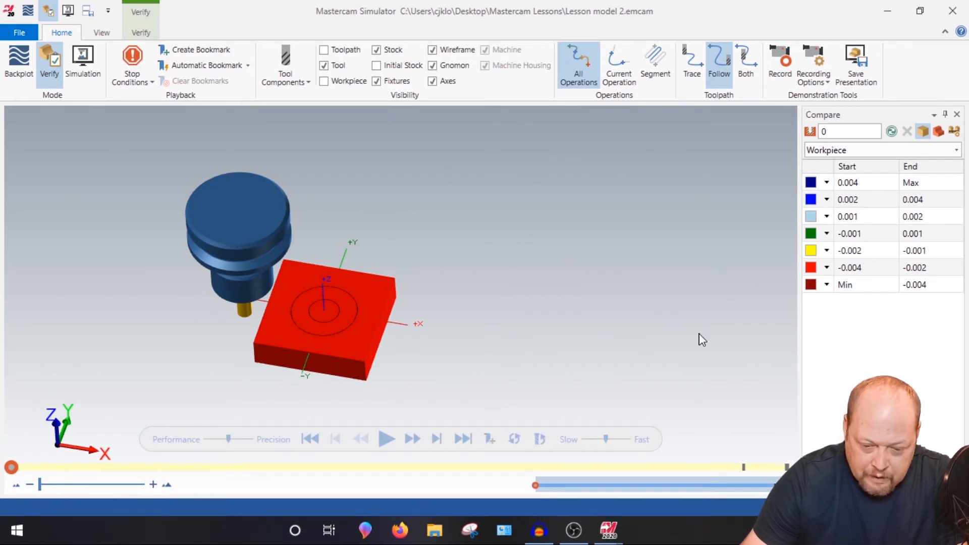
left_click(387, 439)
scroll(453, 334, "down", 3)
scroll(305, 386, "up", 4)
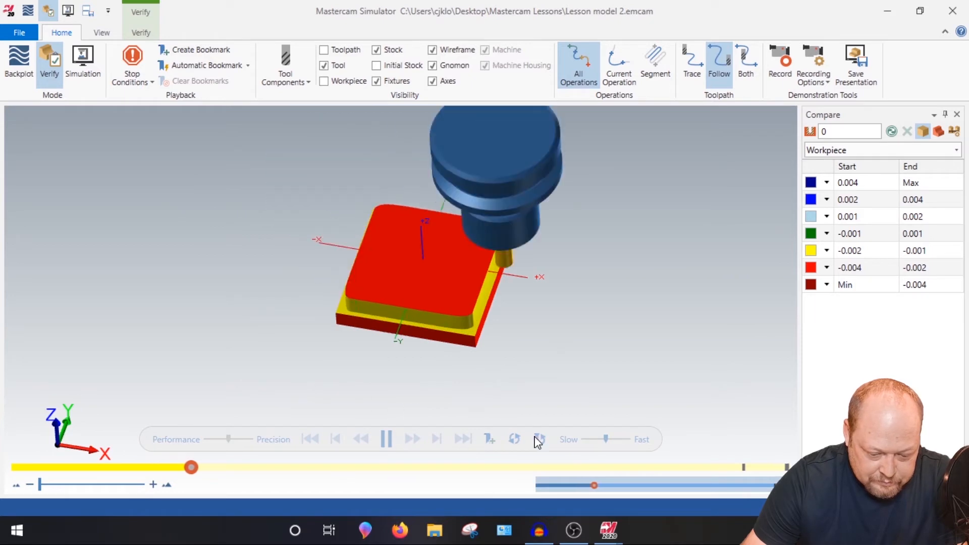
left_click_drag(606, 440, 628, 439)
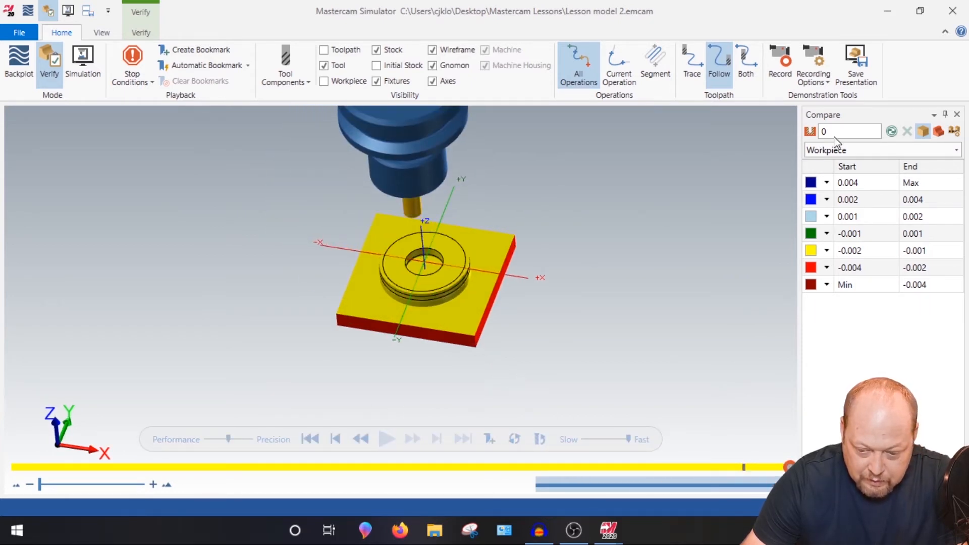
Compare the machined stock with the workpiece model, examine the ring's top, hole and outside walls, and close the simulator
left_click(891, 132)
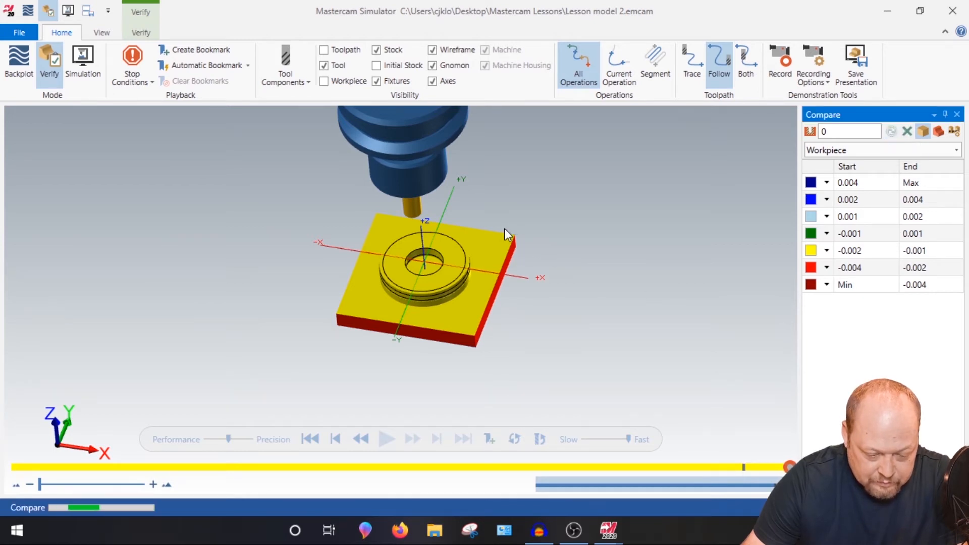
scroll(421, 277, "up", 6)
mouse_move(421, 277)
middle_mouse_down()
mouse_move(449, 281)
mouse_move(416, 288)
middle_mouse_up()
middle_click_drag(435, 331, 414, 228)
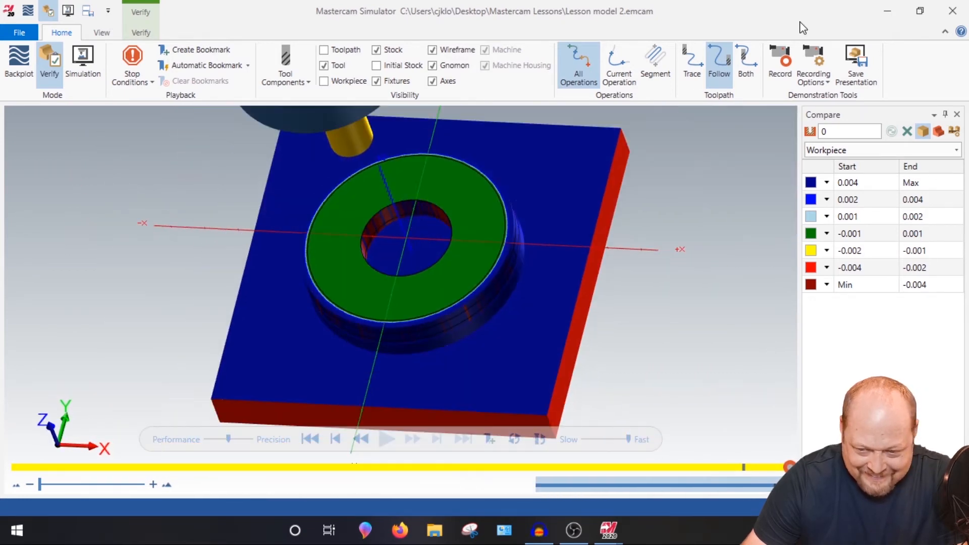
left_click(952, 10)
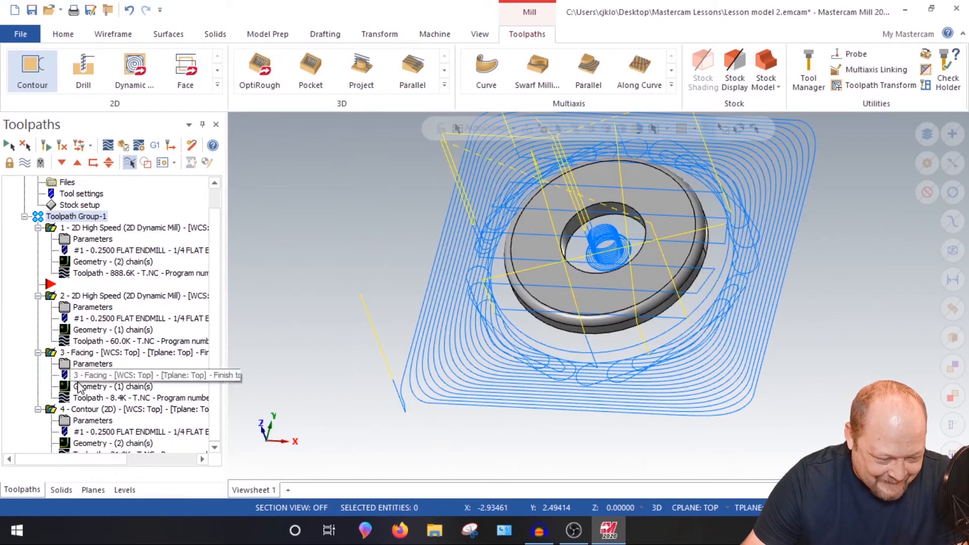
Review the finish contour's cut parameters, lead in/out, multi passes, linking and arc filter settings without changing them
left_click(86, 410)
left_click(92, 421)
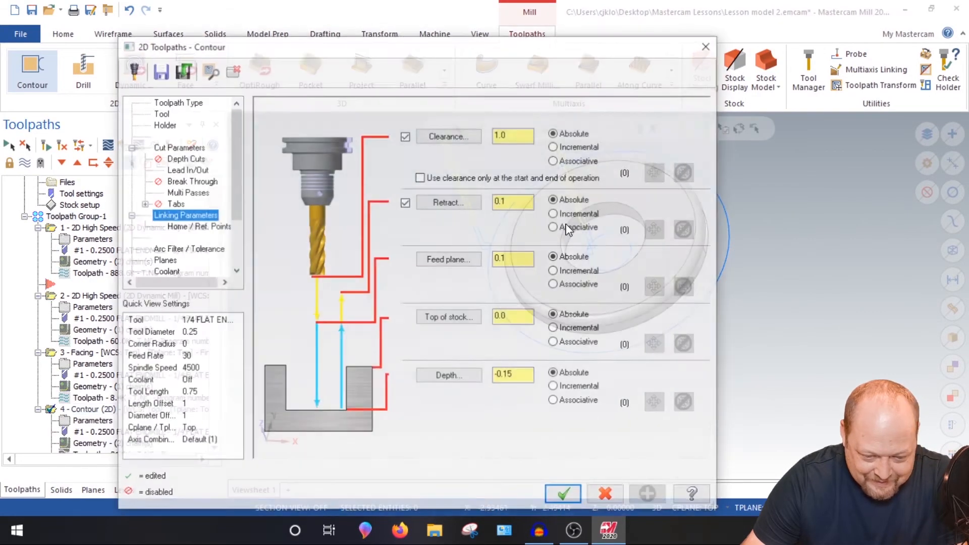
left_click(183, 148)
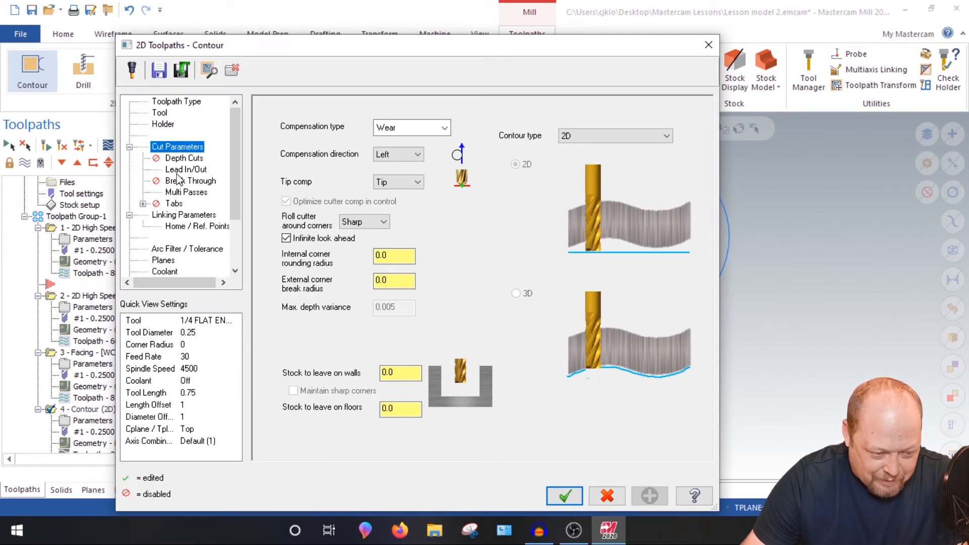
left_click(181, 170)
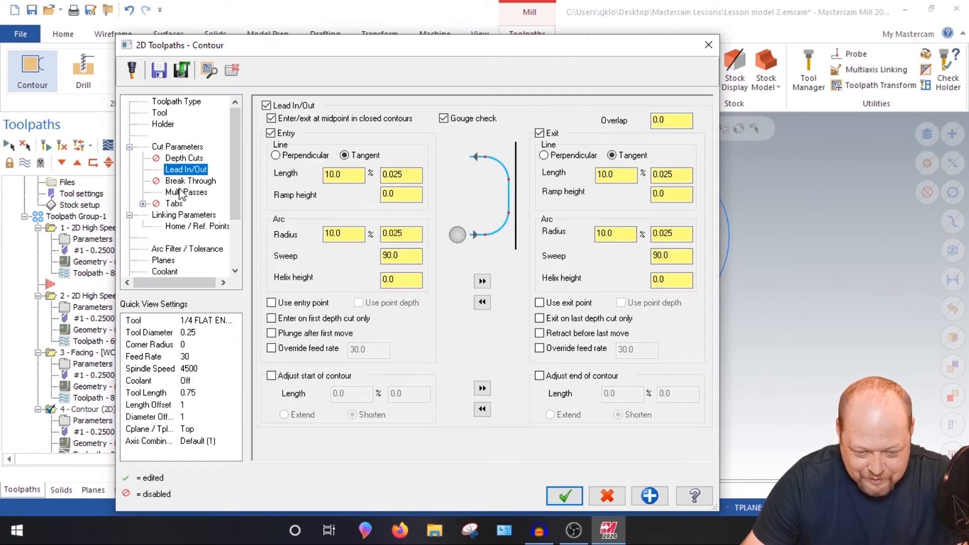
left_click(182, 193)
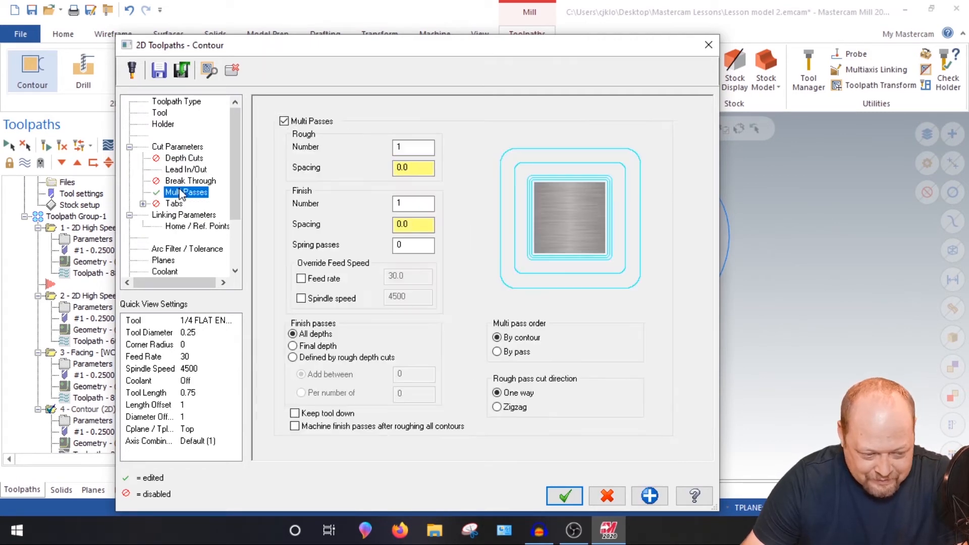
left_click(181, 216)
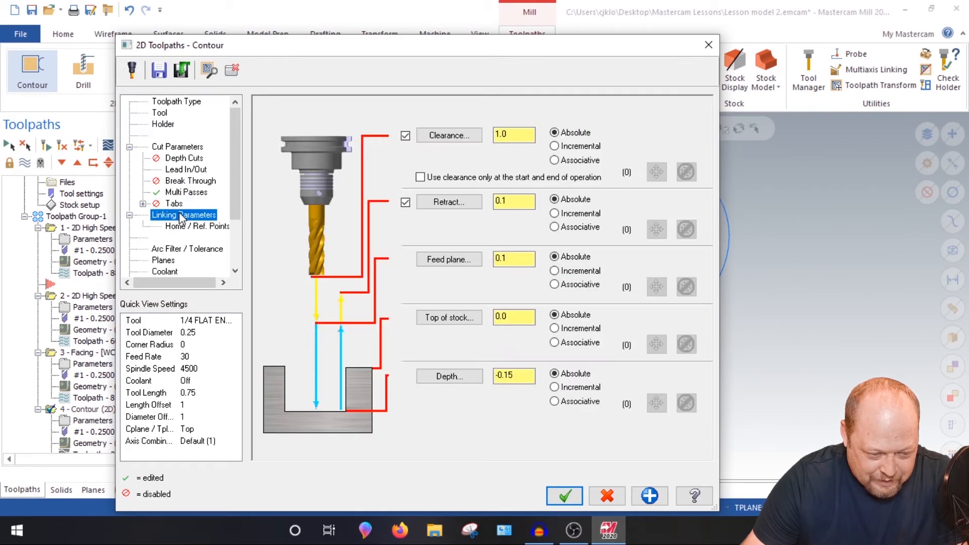
left_click(171, 249)
left_click(708, 45)
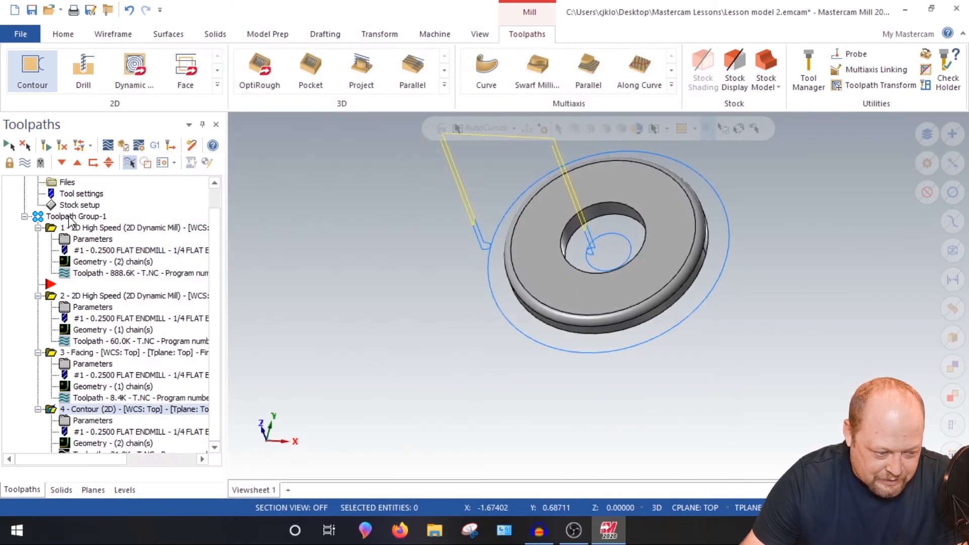
Rename the existing toolpath group to op-1 and collapse the machine properties in the operations tree
left_click(70, 217)
left_click(69, 217)
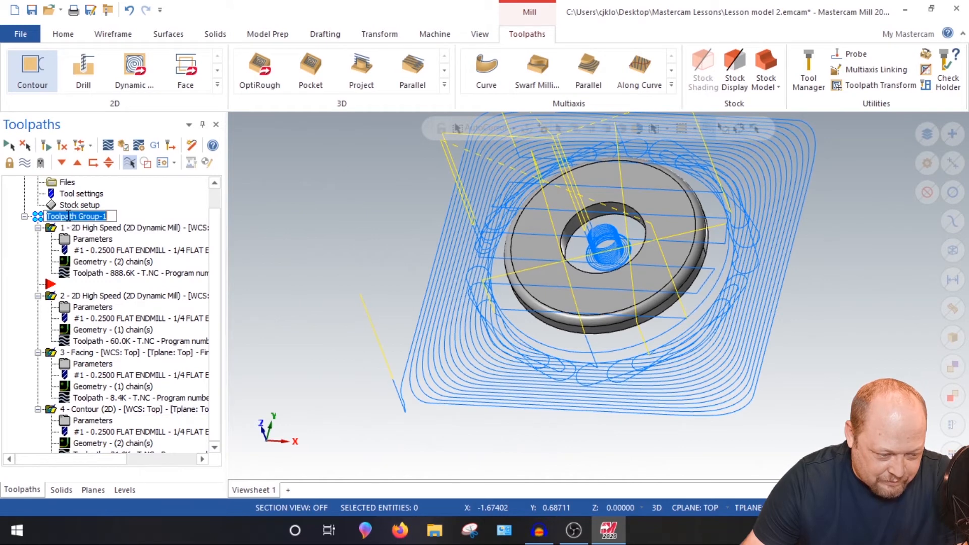
type("op-1")
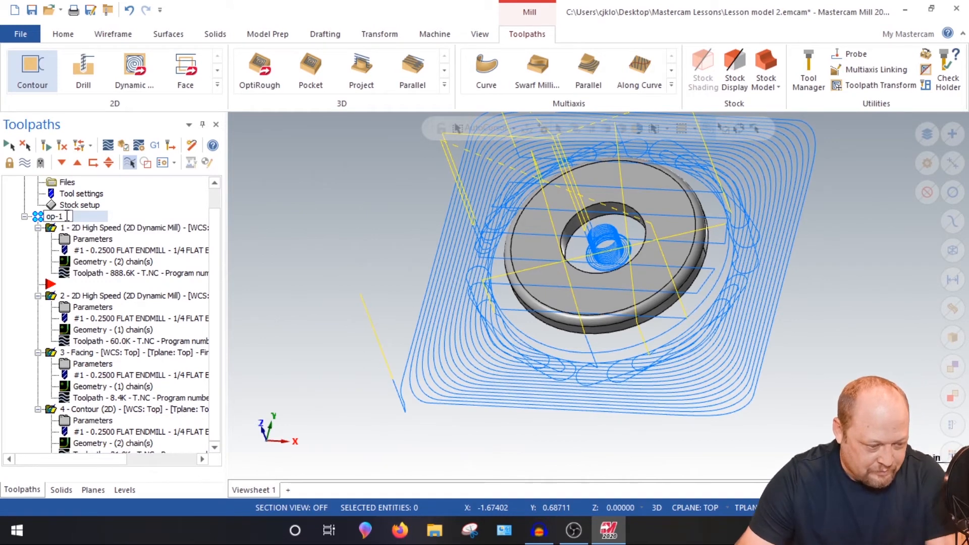
key("Return")
scroll(15, 251, "up", 1)
left_click(24, 194)
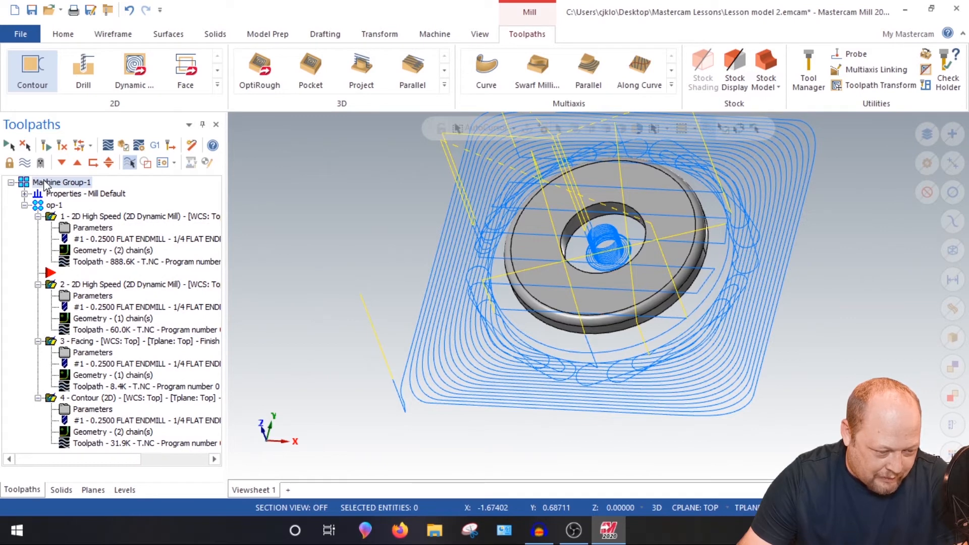
Add a new toolpath group named OP-2 to the machine group and collapse the op-1 group
right_click(44, 184)
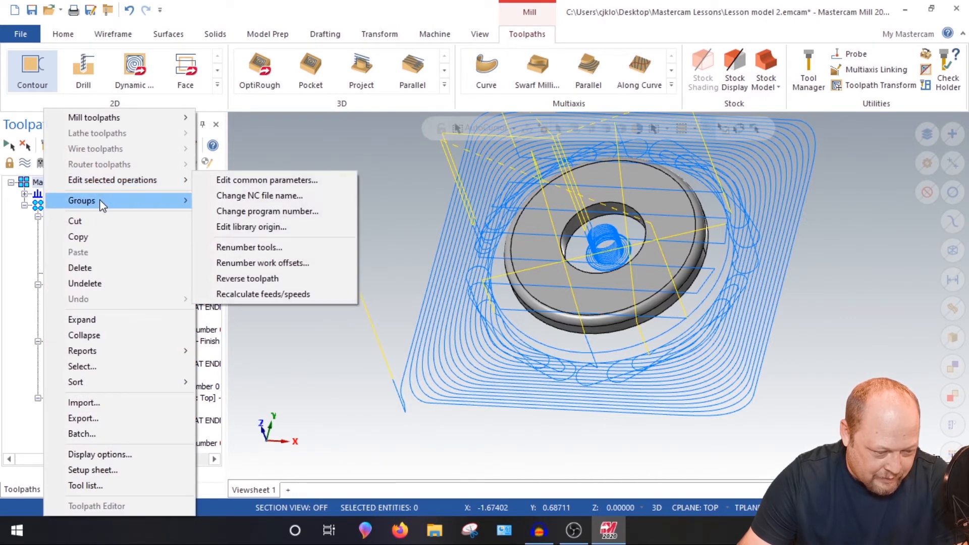
mouse_move(99, 200)
left_click(283, 214)
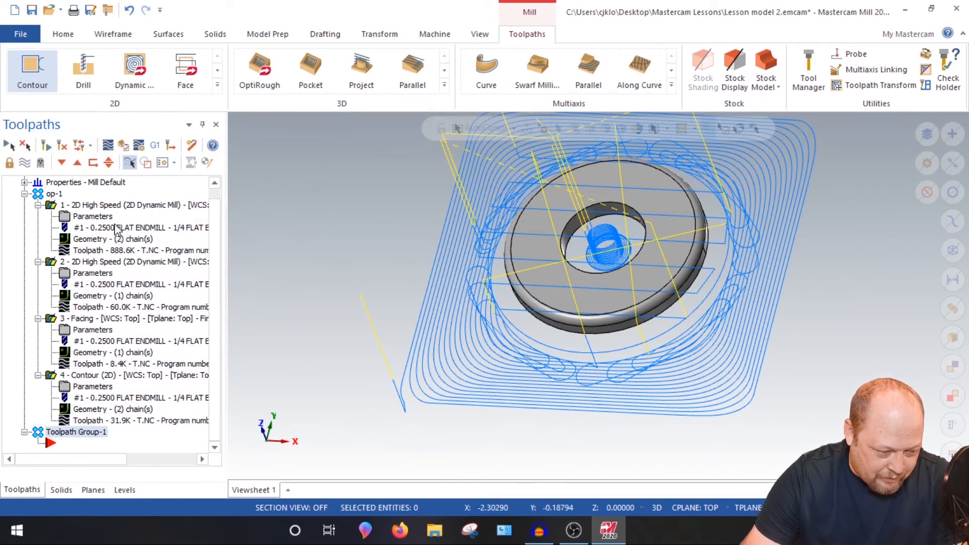
left_click(64, 433)
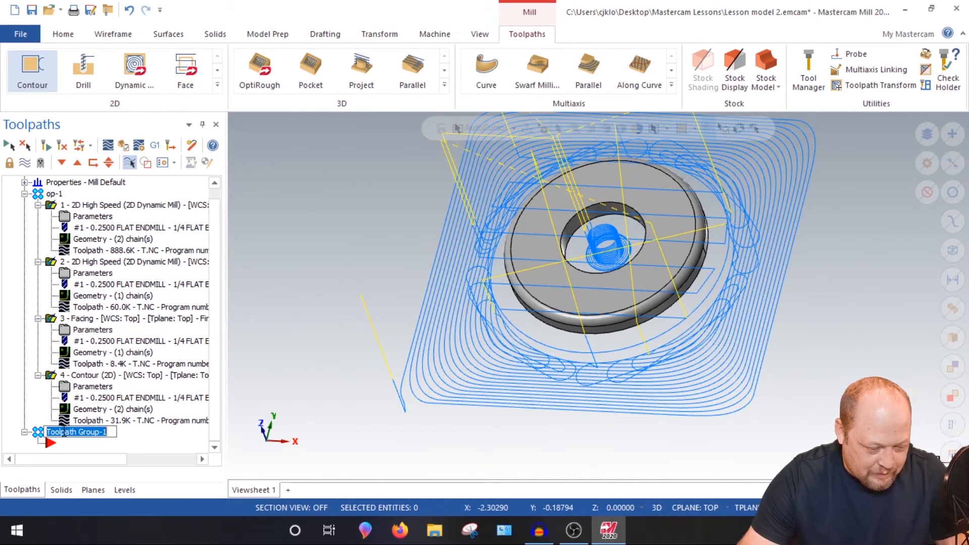
type("OP-2")
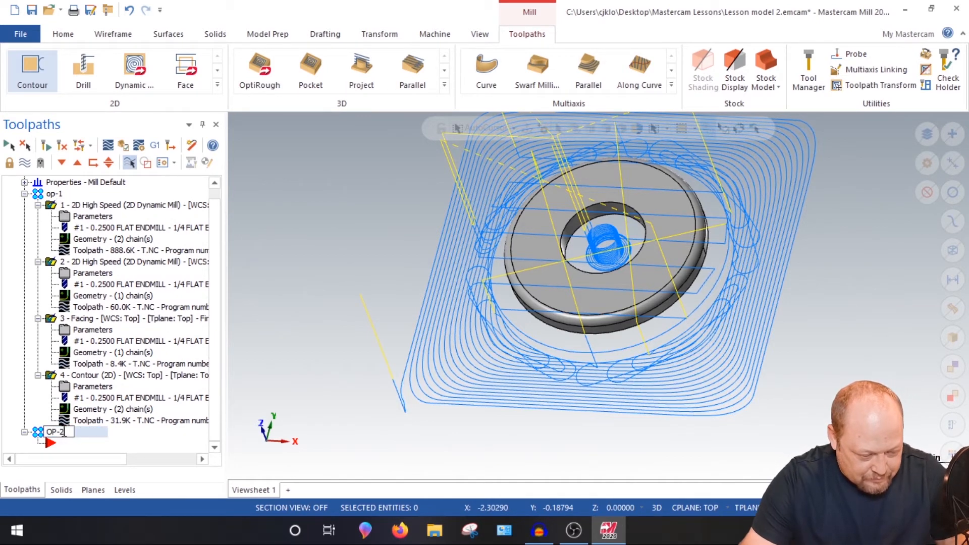
key("Return")
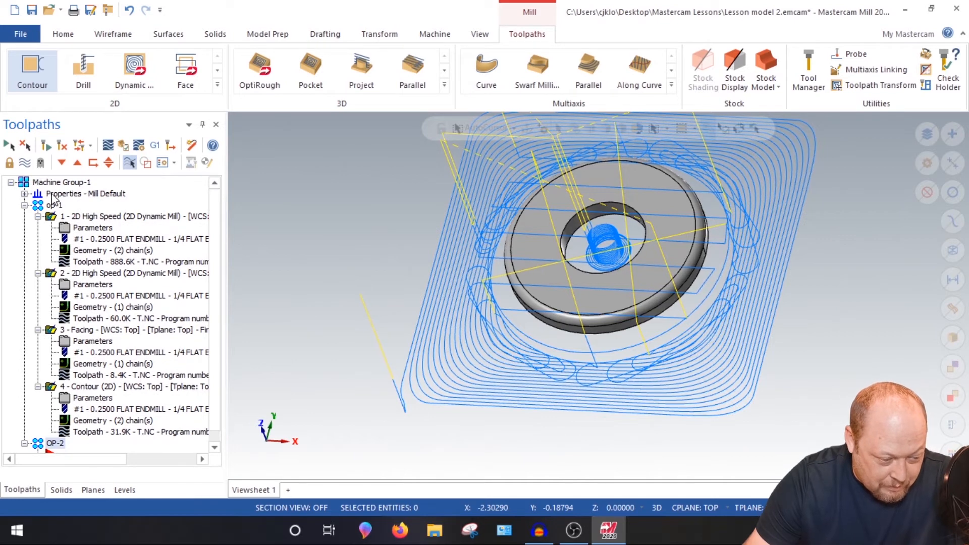
left_click(25, 206)
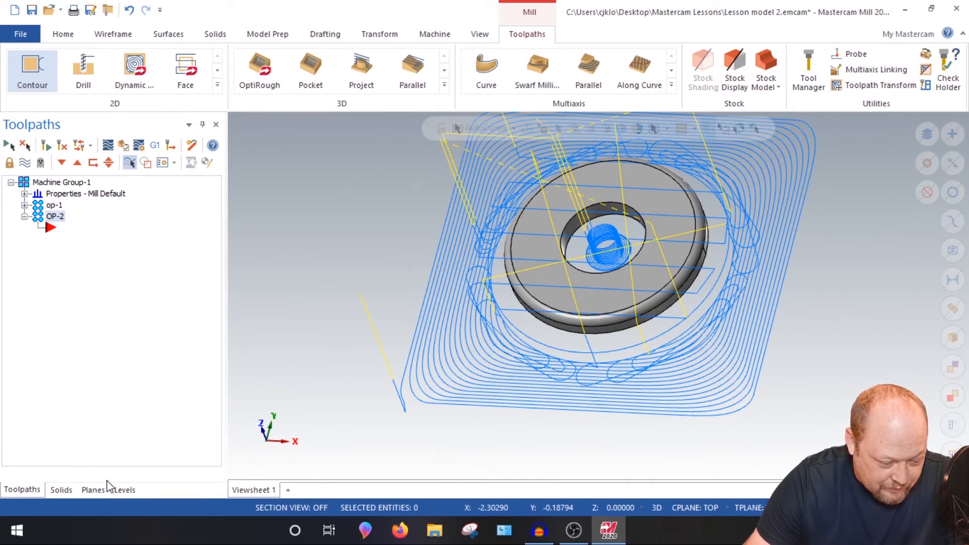
Look over the available planes and make the Bounding box level the active, visible level
left_click(123, 489)
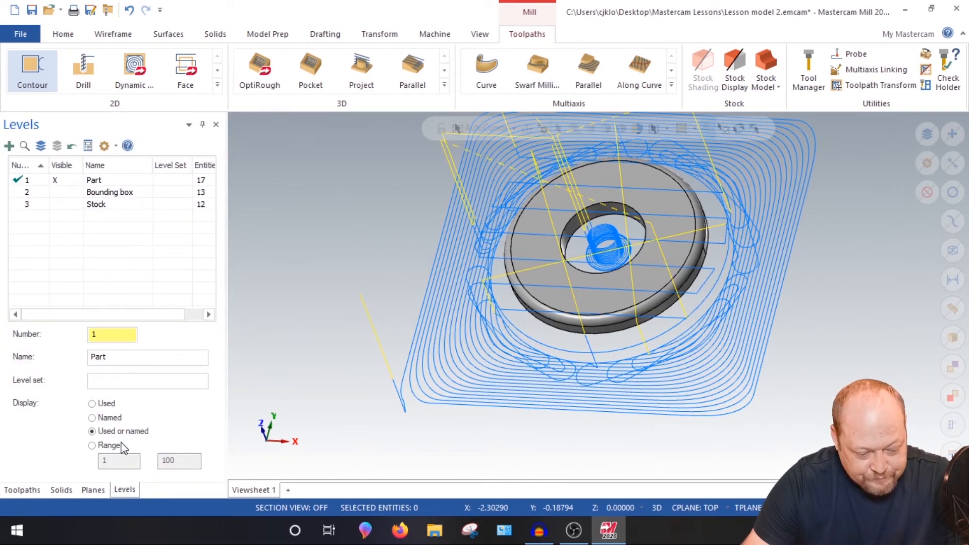
left_click(88, 492)
scroll(440, 277, "down", 2)
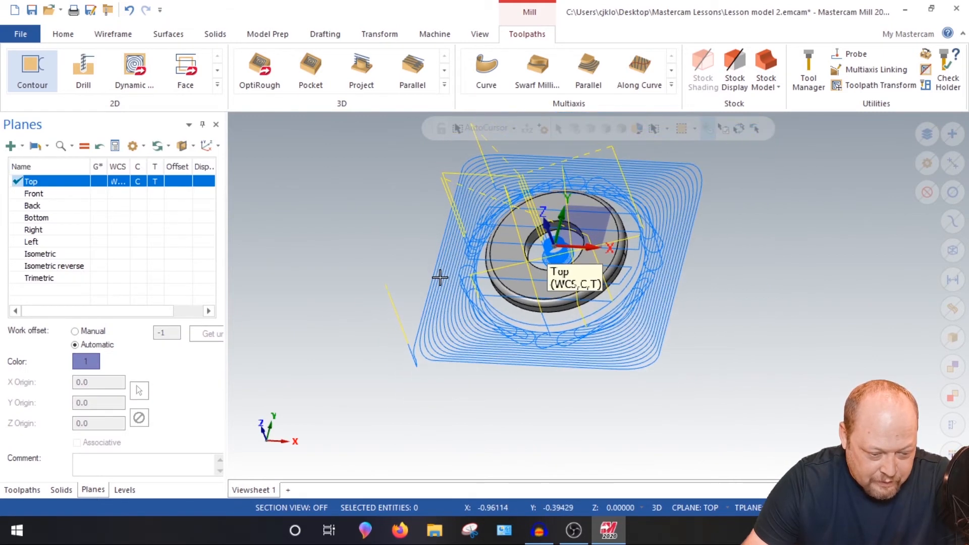
left_click(121, 492)
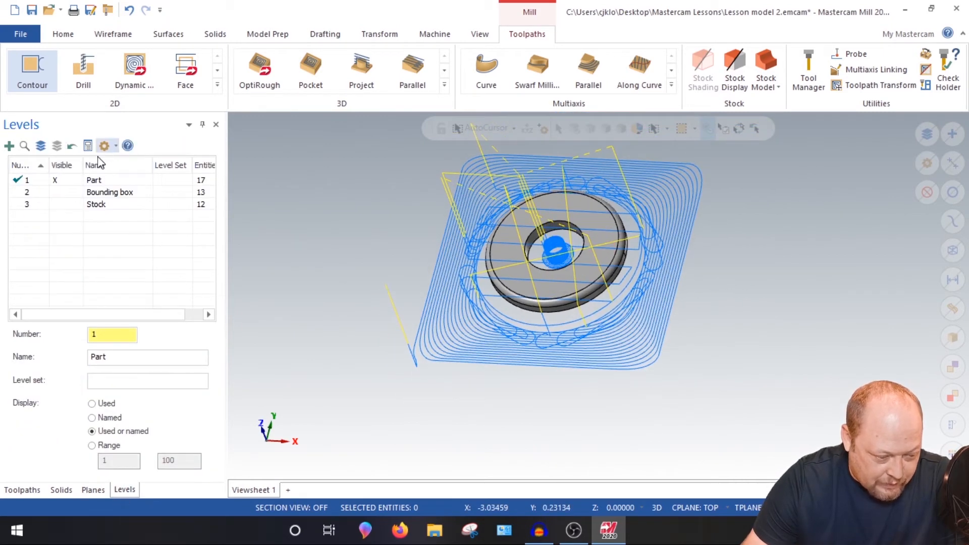
left_click(19, 192)
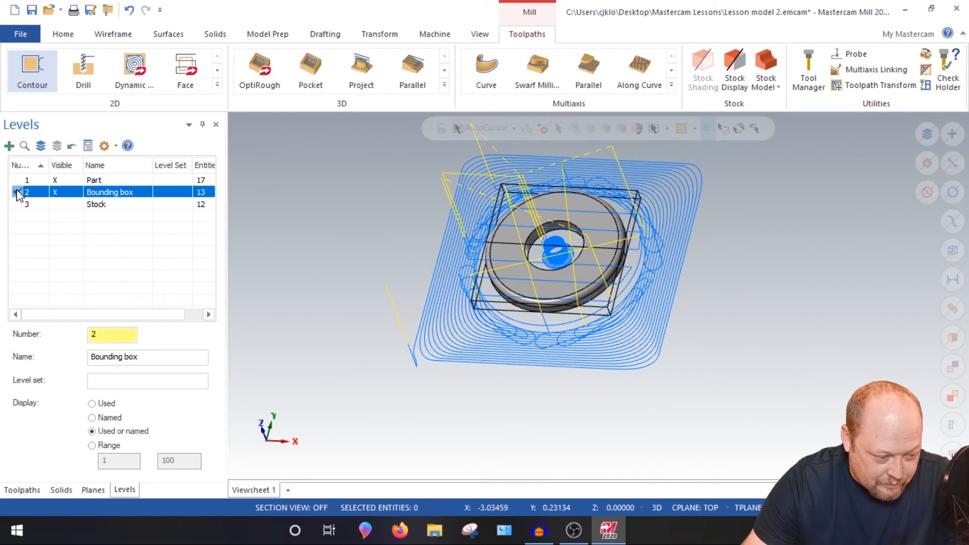
Hide the Part level and select the empty OP-2 toolpath group so only the bounding box wireframe is displayed
left_click(64, 180)
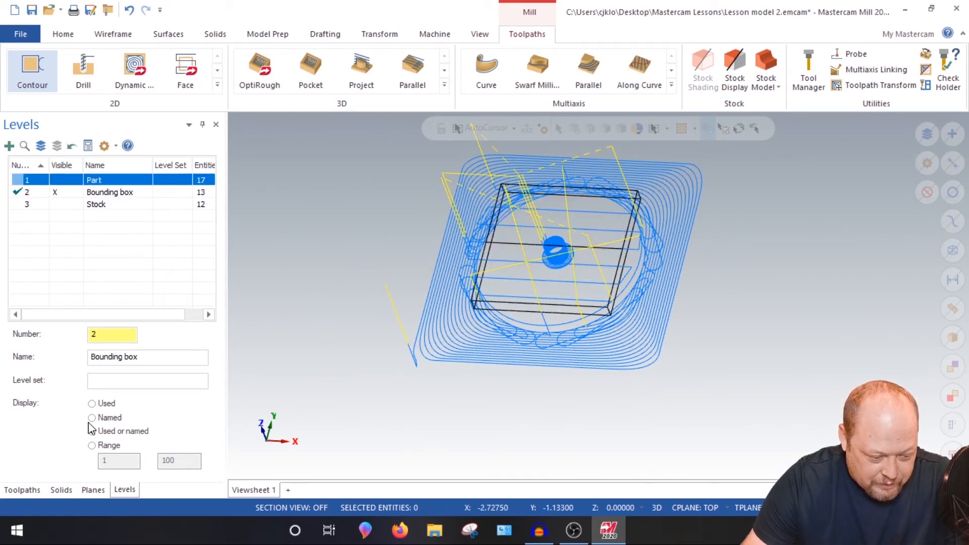
left_click(22, 490)
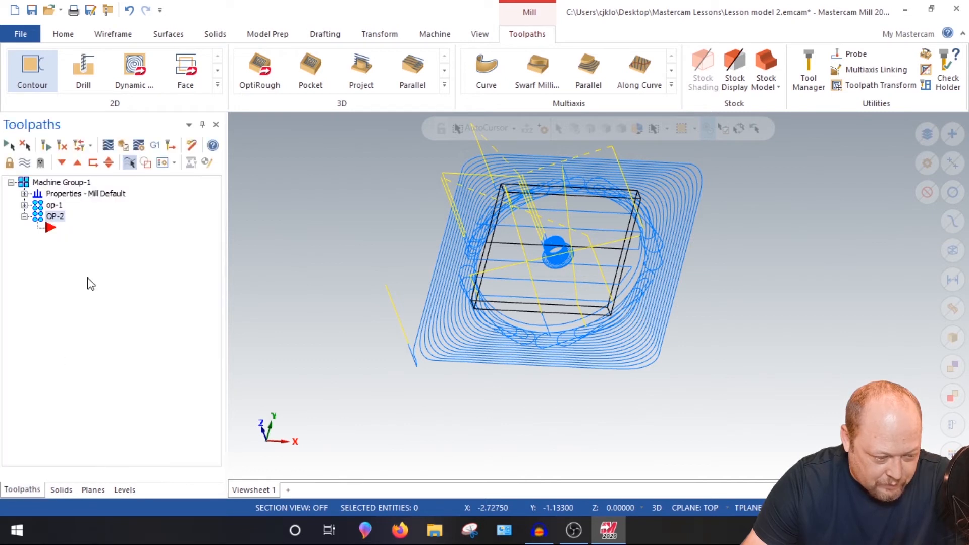
left_click(72, 183)
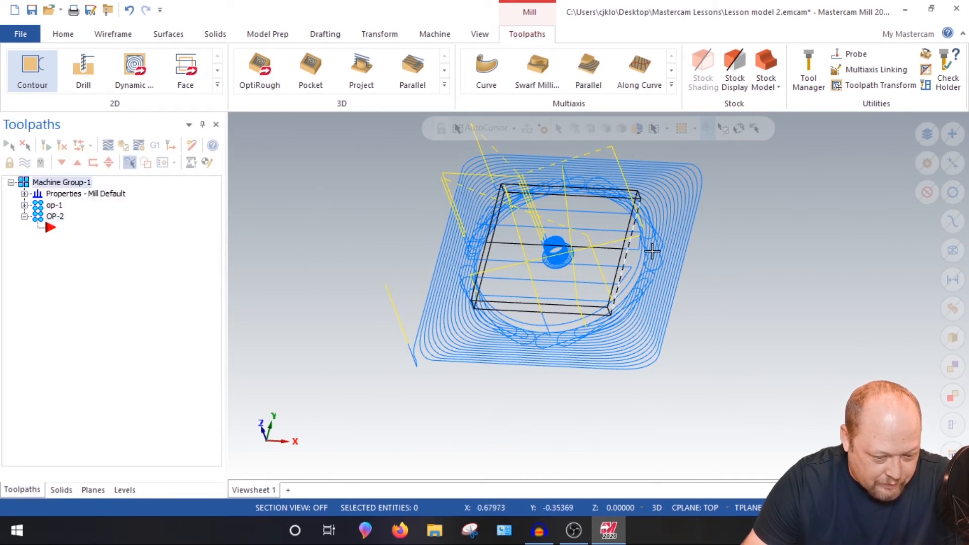
left_click(102, 194)
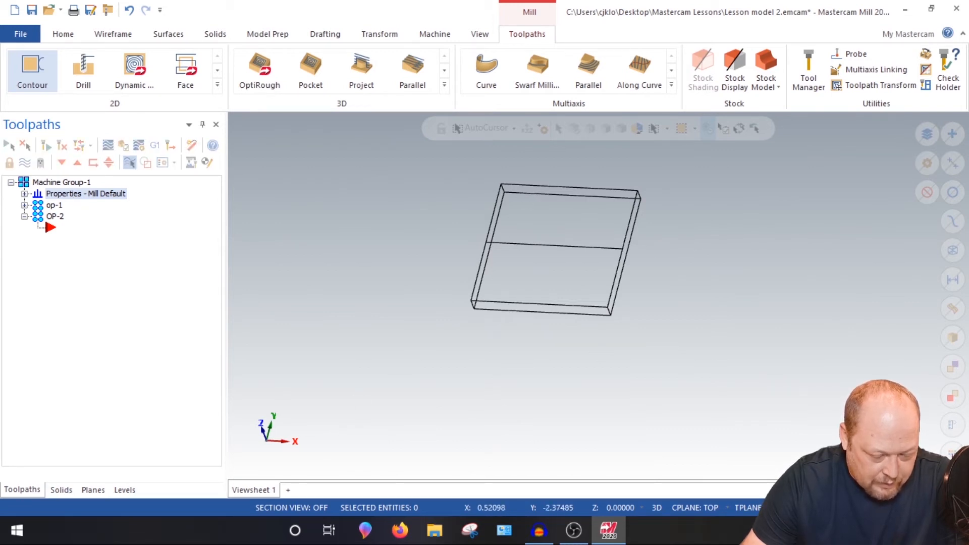
middle_click_drag(577, 318, 501, 327)
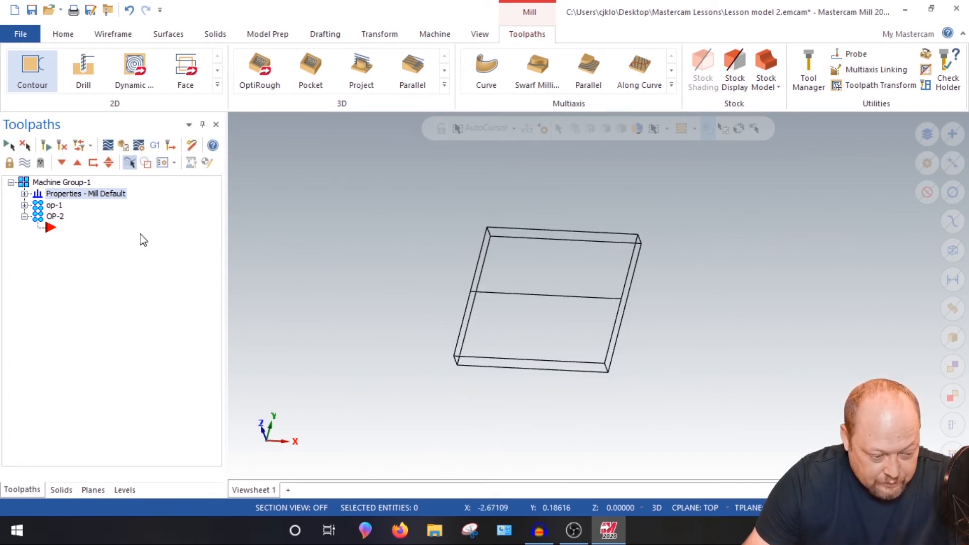
left_click(55, 206)
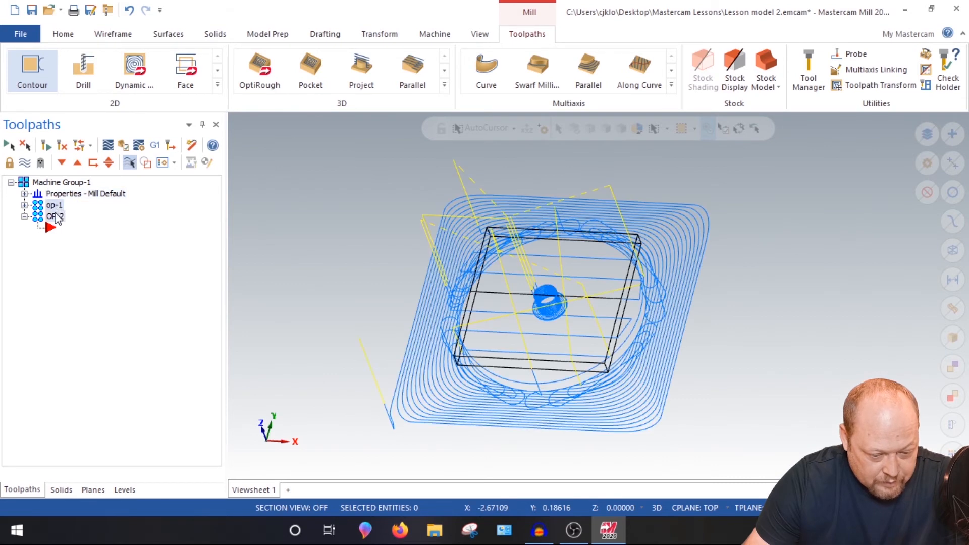
left_click(55, 217)
middle_click_drag(439, 272, 435, 230)
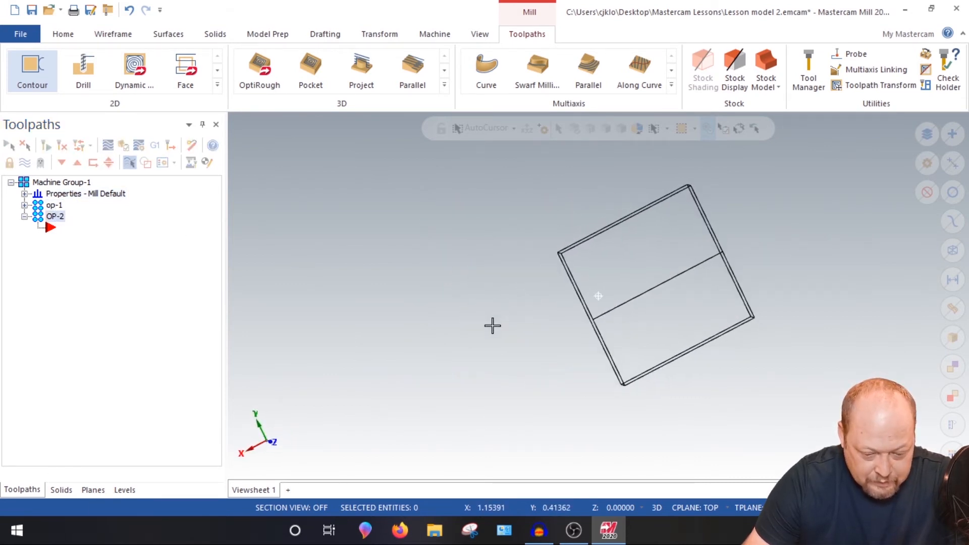
middle_click_drag(492, 326, 439, 341)
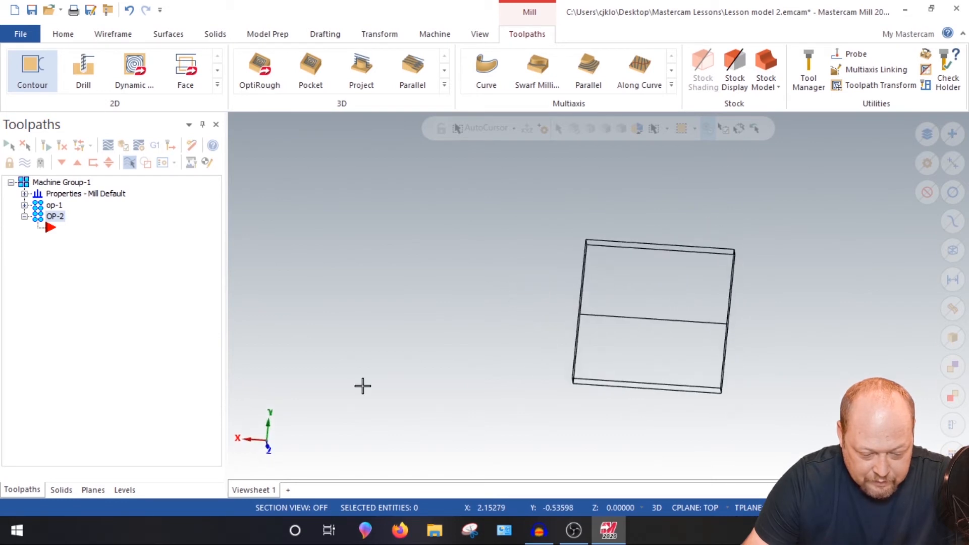
left_click(267, 442)
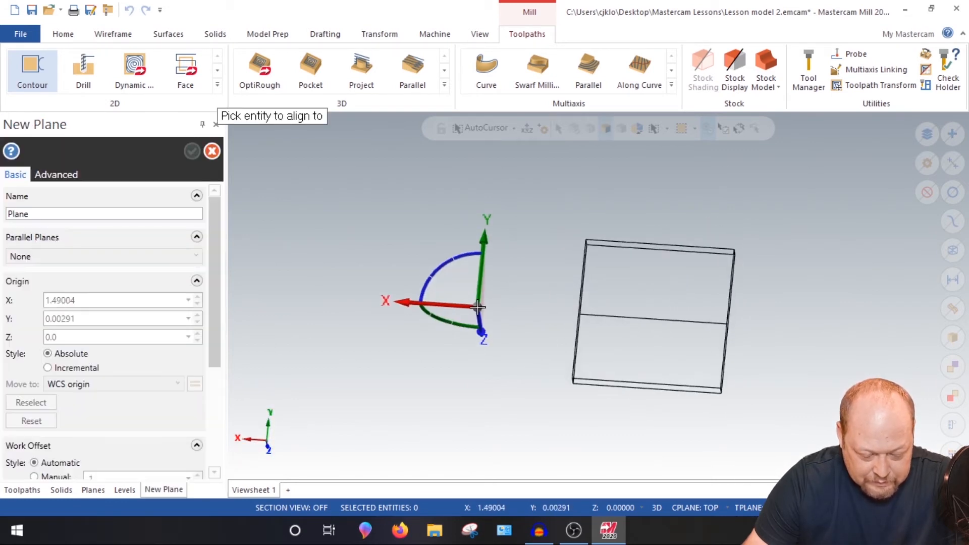
key("Escape")
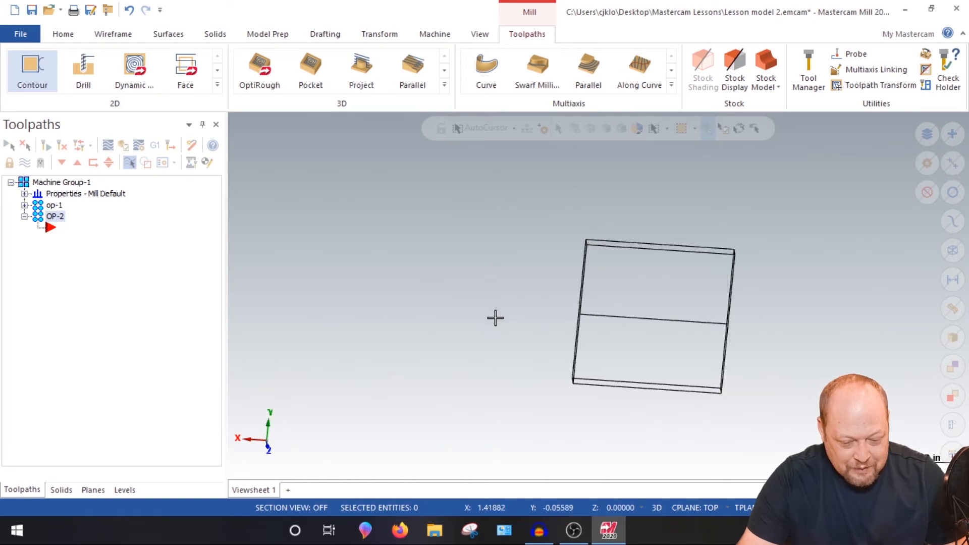
Make Part the active, visible level and hide the Bounding box and Stock levels
middle_click_drag(627, 318, 619, 274)
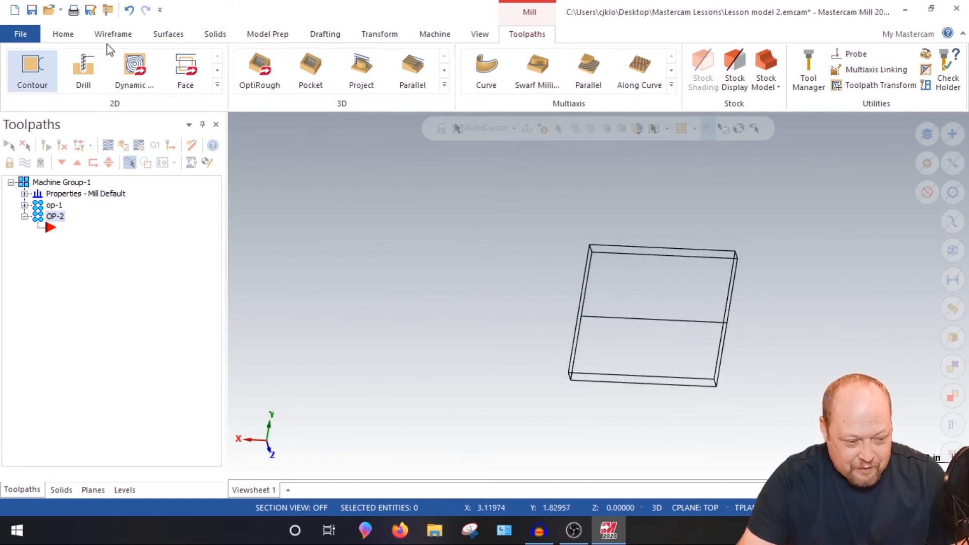
left_click(125, 490)
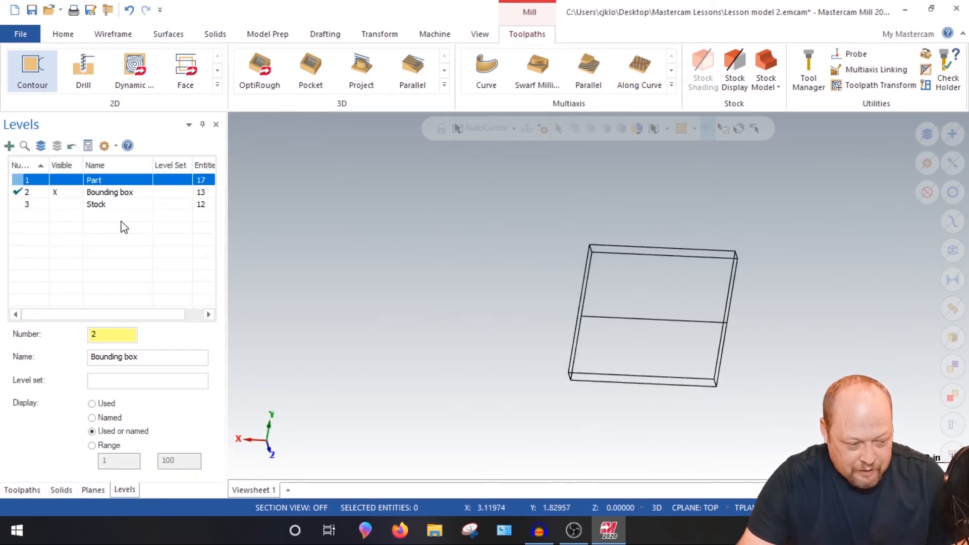
left_click(18, 204)
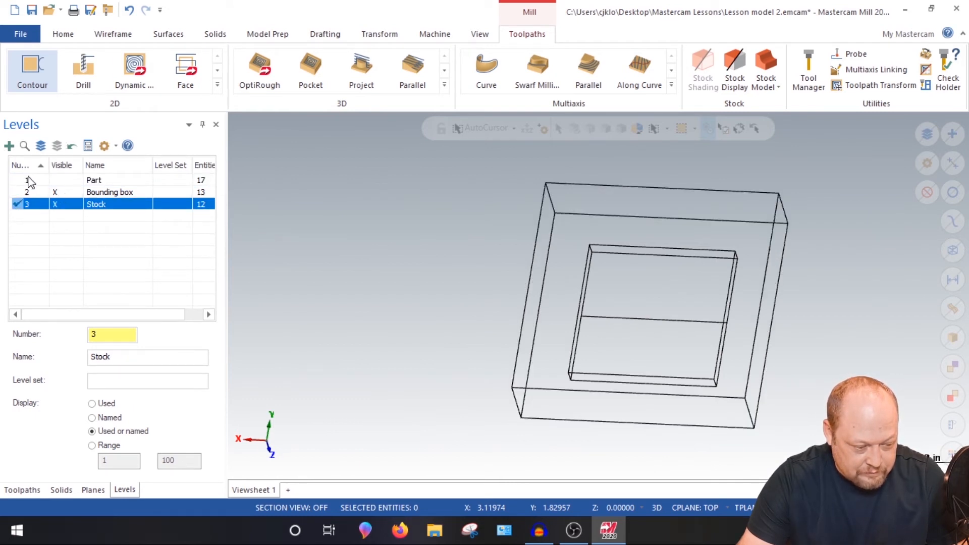
left_click(27, 180)
left_click(60, 191)
left_click(59, 203)
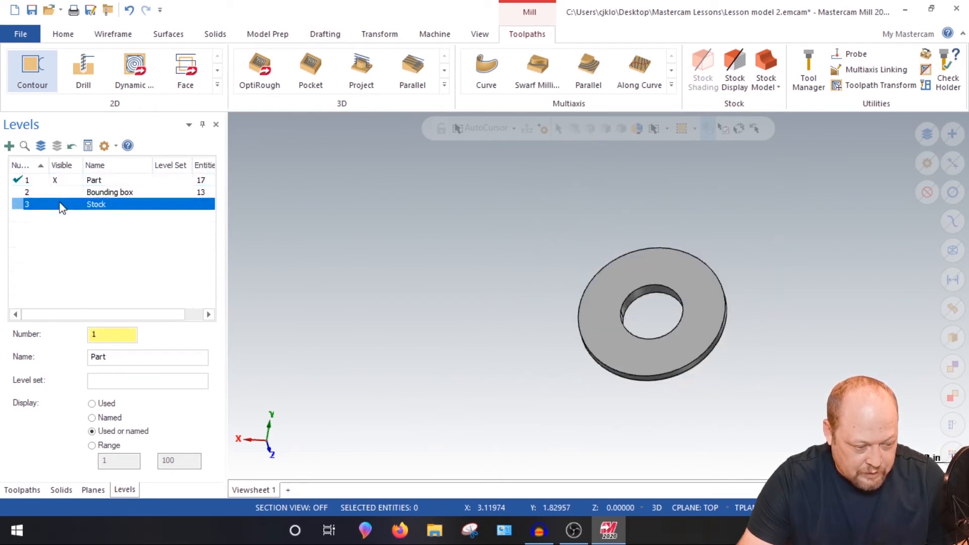
Start a new plane with its origin at the centre of the hole edge on the ring's underside, at Z -0.125
middle_click_drag(723, 316, 318, 362)
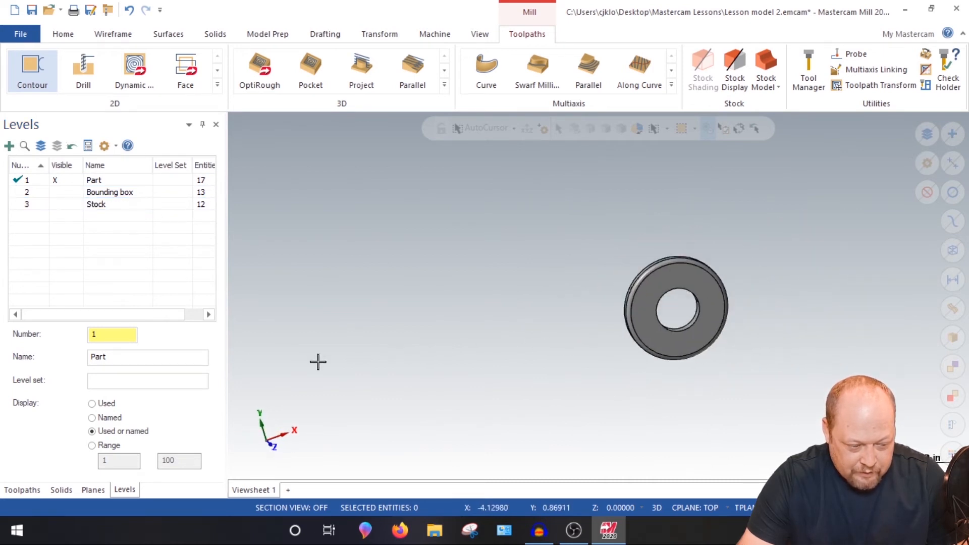
middle_click_drag(597, 294, 591, 196)
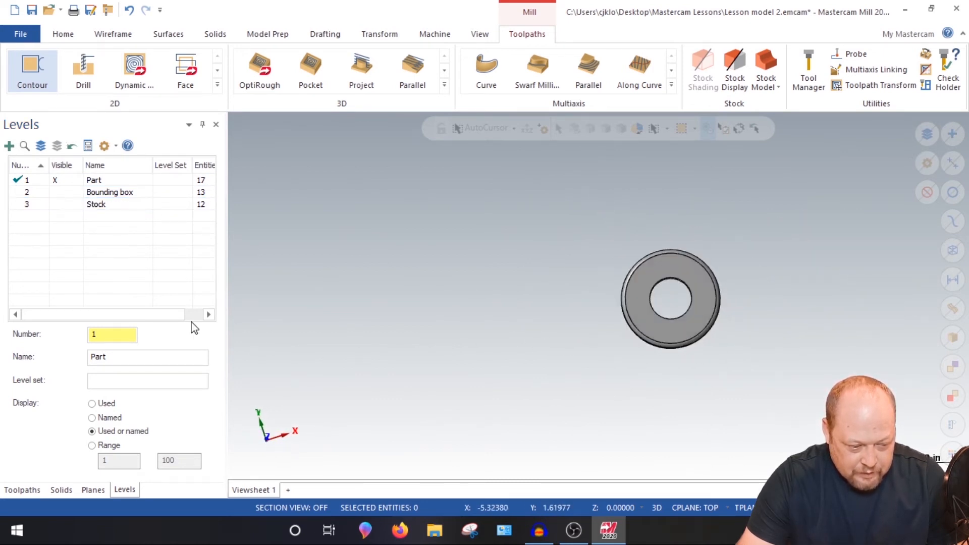
middle_click_drag(510, 278, 816, 277)
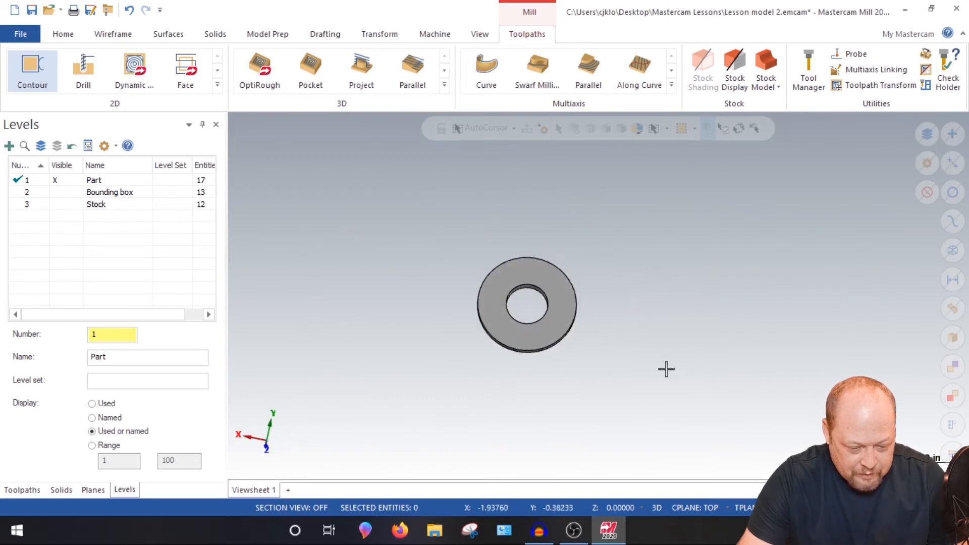
left_click(266, 440)
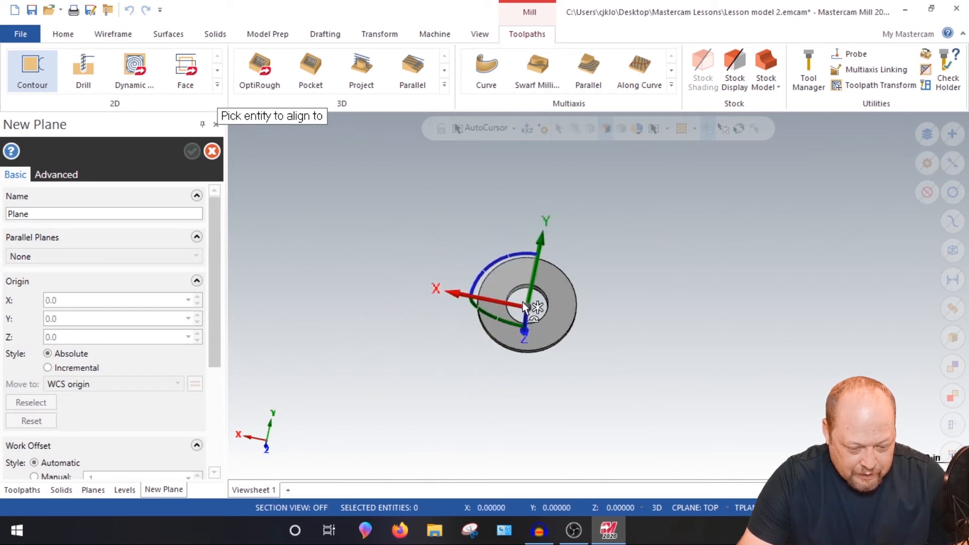
mouse_move(520, 285)
middle_mouse_down()
mouse_move(555, 264)
mouse_move(534, 298)
mouse_move(520, 295)
middle_mouse_up()
scroll(528, 314, "up", 3)
scroll(528, 313, "up", 3)
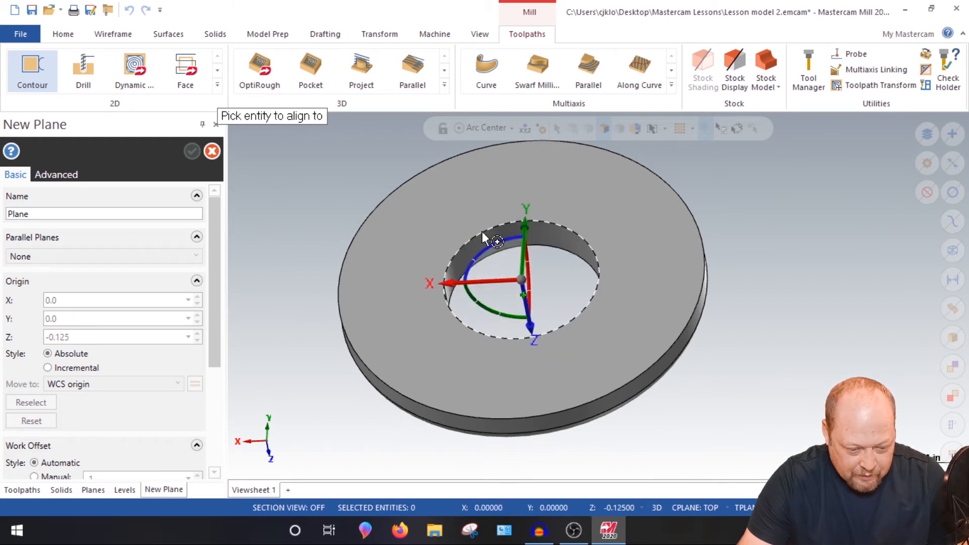
left_click(482, 232)
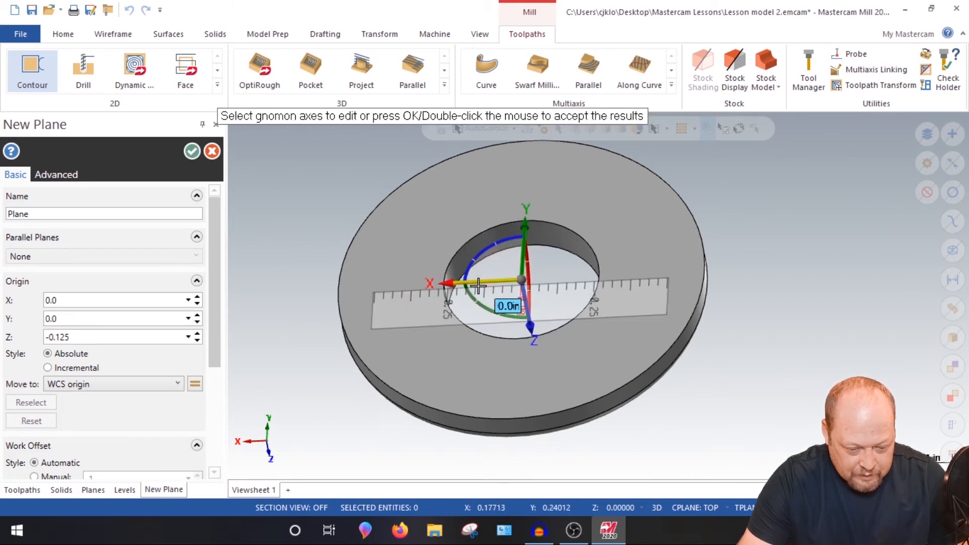
Flip the new plane about its Y axis so Z points out of the underside, and save it as Part op-2
left_click(484, 307)
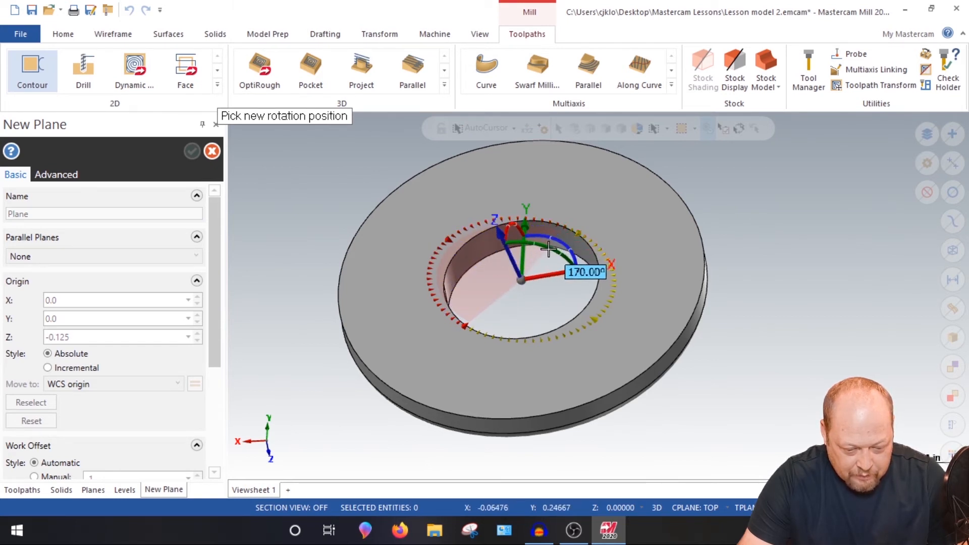
left_click(554, 254)
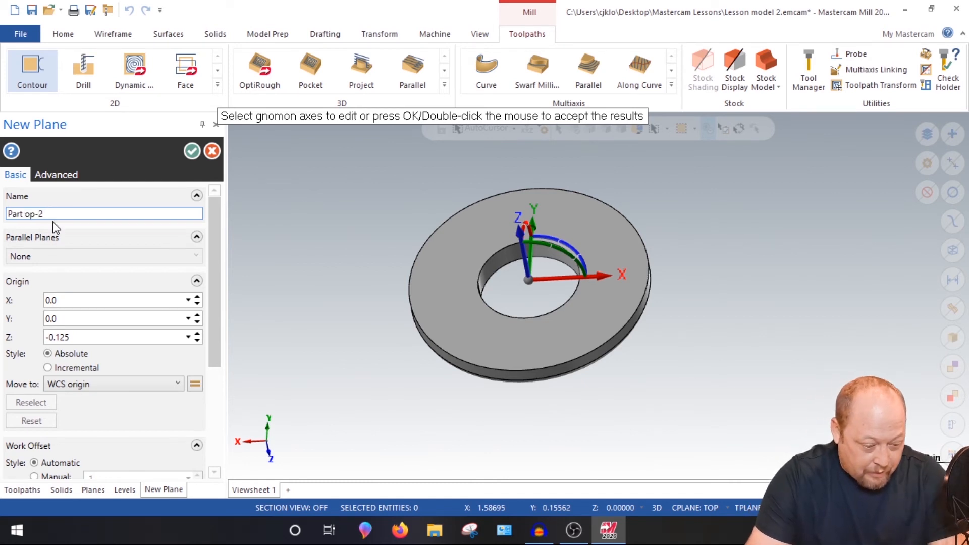
left_click(191, 151)
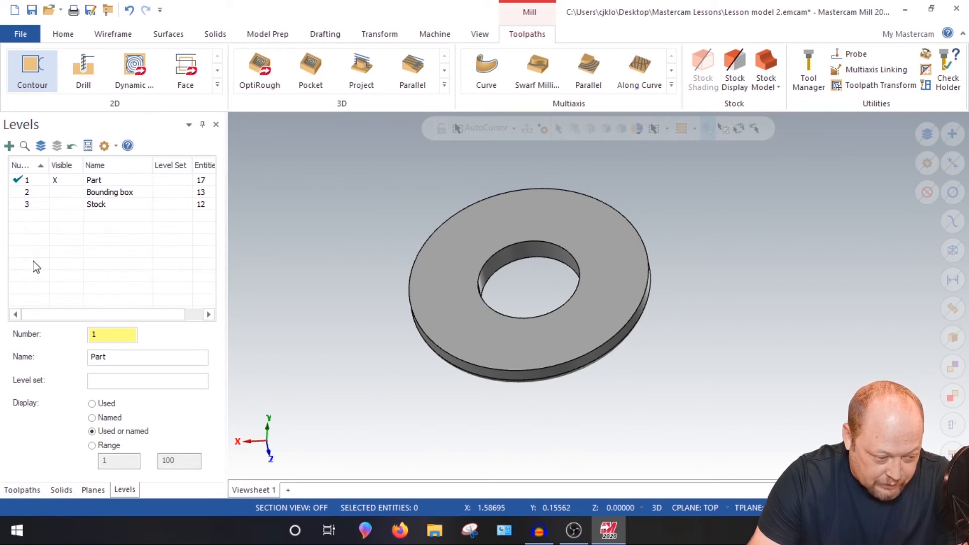
Set the Part op-2 plane as the WCS, construction plane and tool plane
left_click(91, 489)
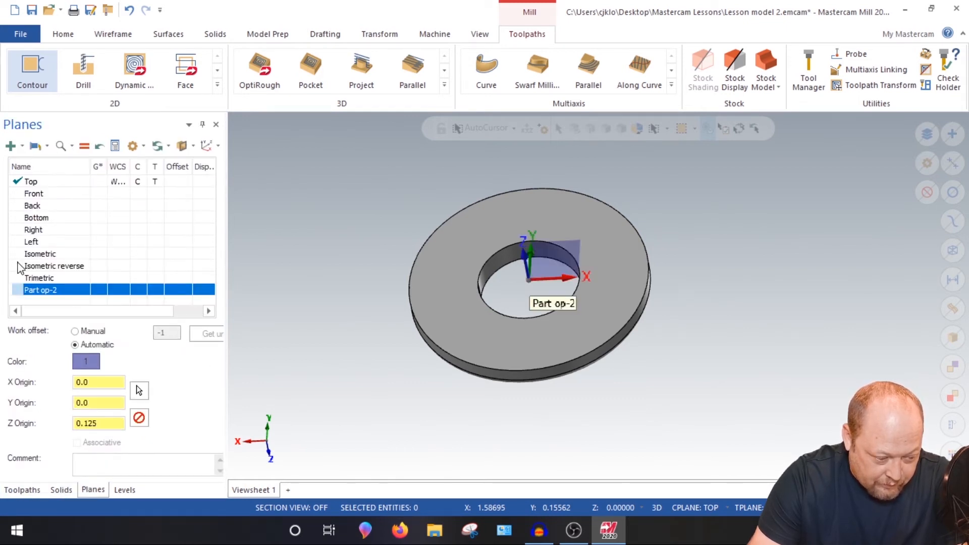
left_click(110, 291)
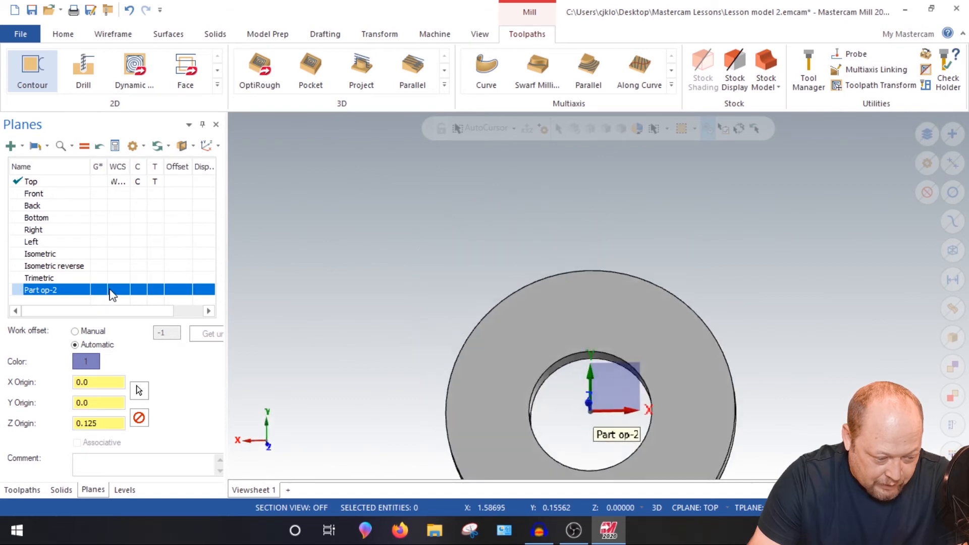
scroll(520, 202, "down", 4)
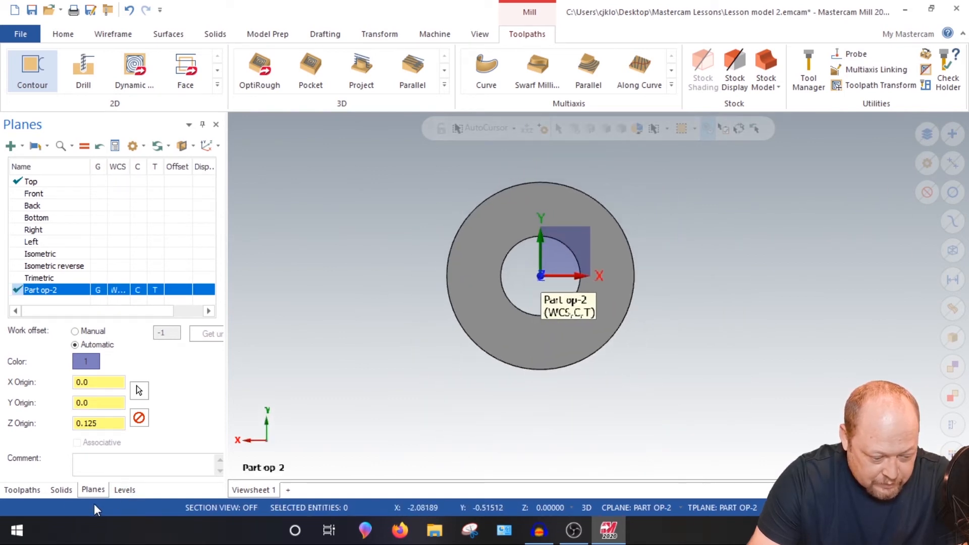
Show the Stock level around the part while keeping Part as the active level
left_click(123, 490)
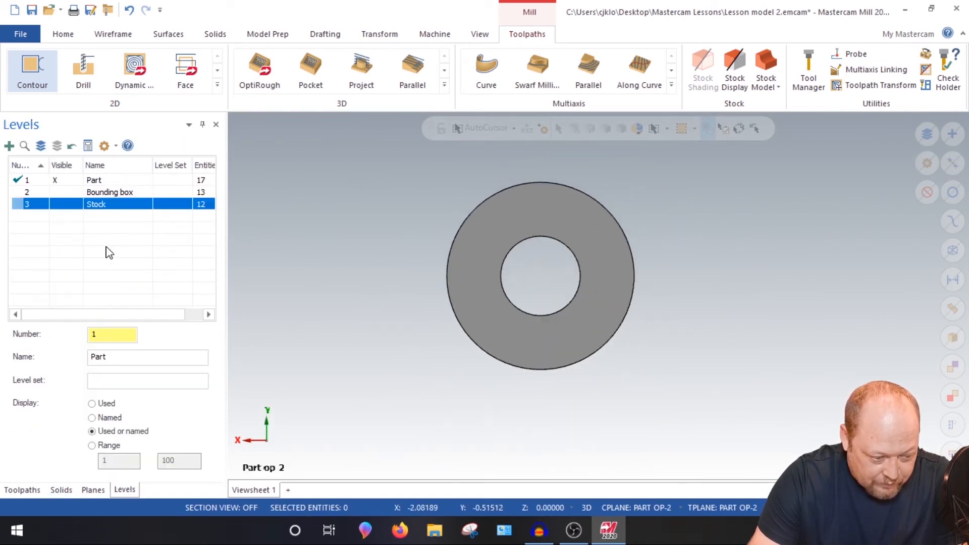
left_click(77, 206)
middle_click_drag(430, 348, 417, 267)
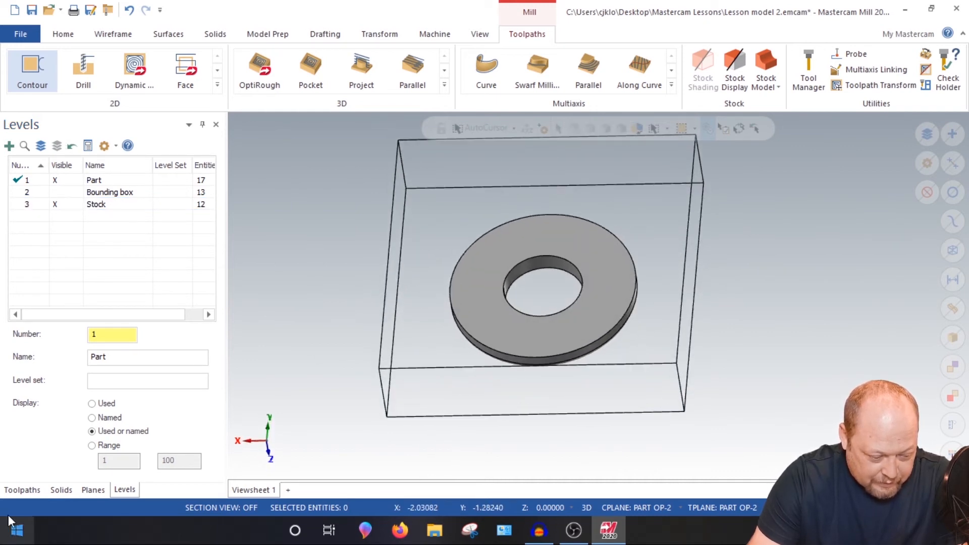
Copy the first 2D High Speed dynamic mill operation from op-1 and paste it into the OP-2 group
left_click(22, 490)
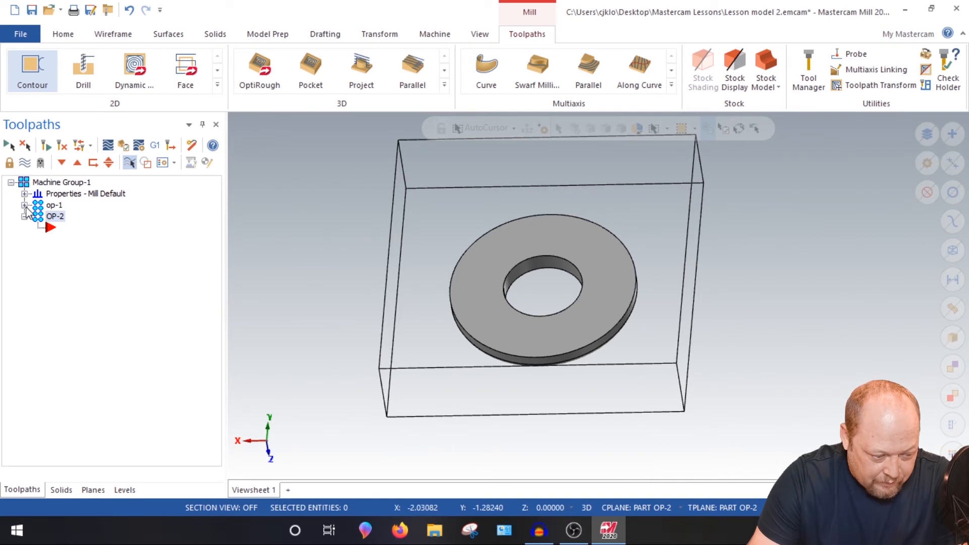
left_click(24, 206)
left_click(96, 217)
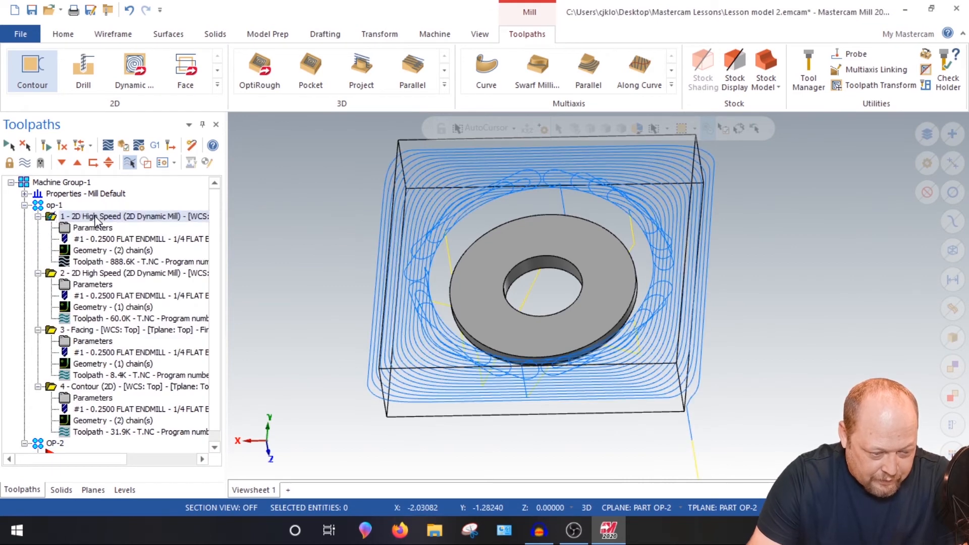
right_click(96, 217)
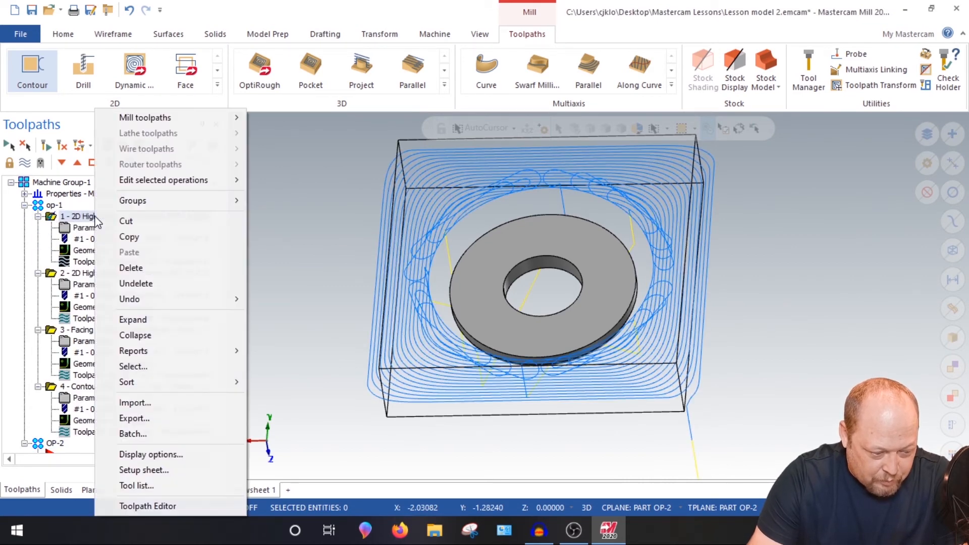
left_click(151, 237)
left_click(24, 205)
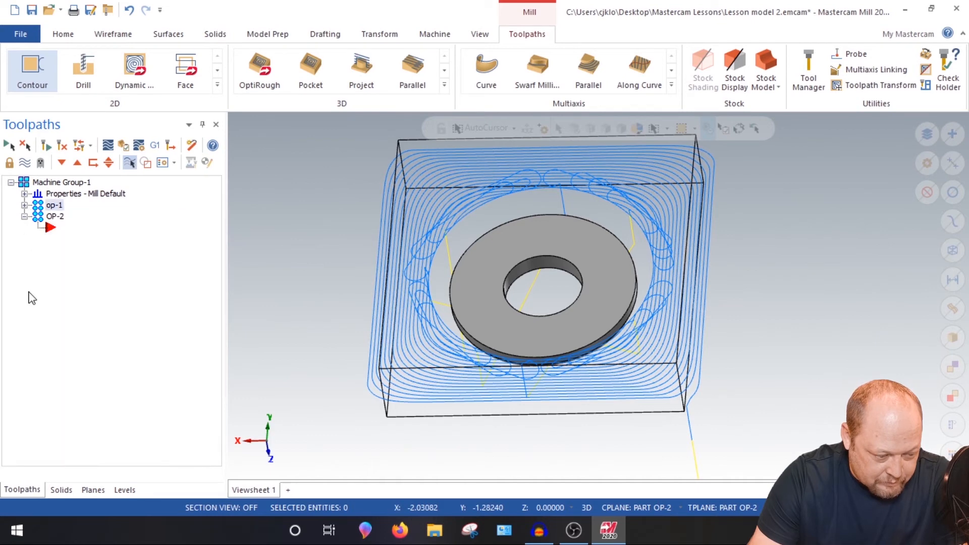
left_click(65, 234)
right_click(64, 233)
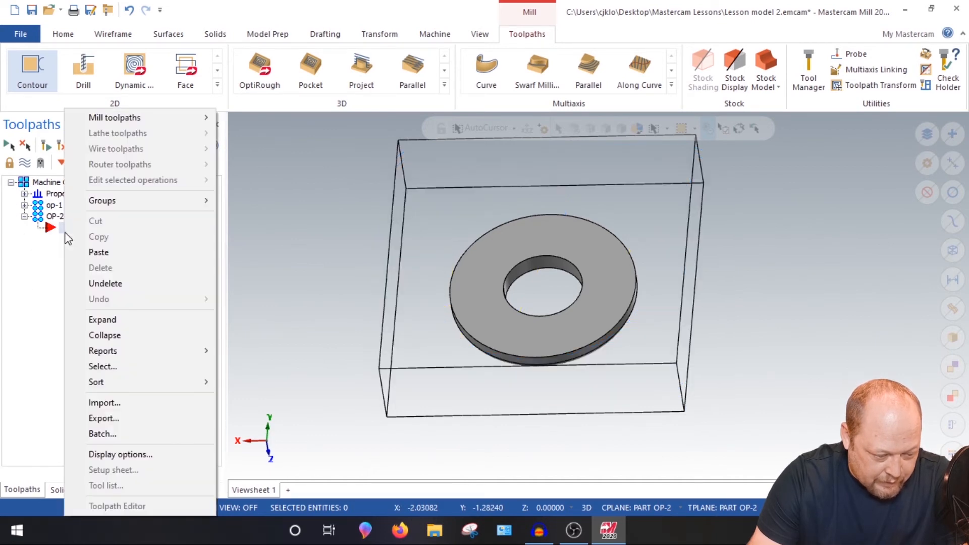
left_click(107, 253)
Set the copied dynamic mill operation's working coordinate system, tool plane and construction plane to Part op-2
double_click(93, 239)
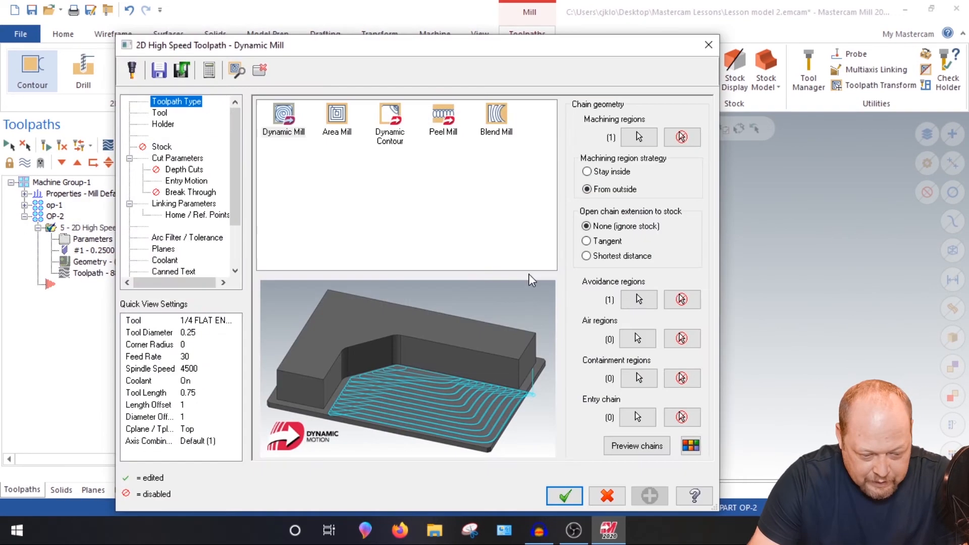
left_click(163, 248)
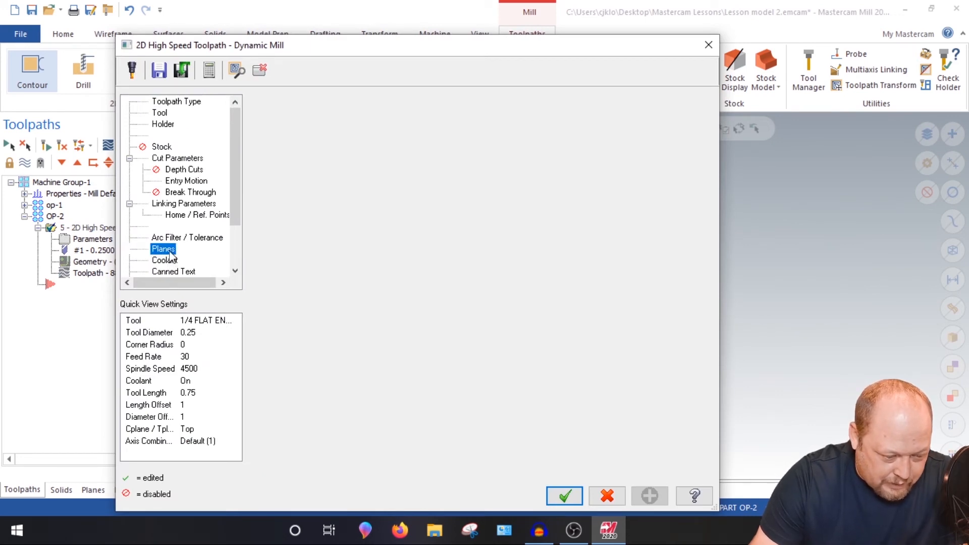
left_click(310, 309)
scroll(74, 248, "down", 1)
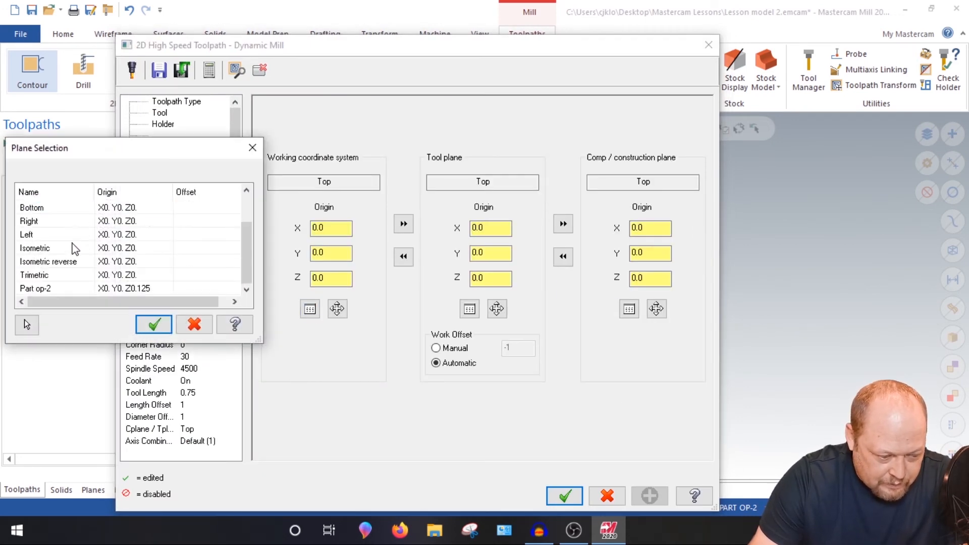
left_click(49, 288)
left_click(153, 324)
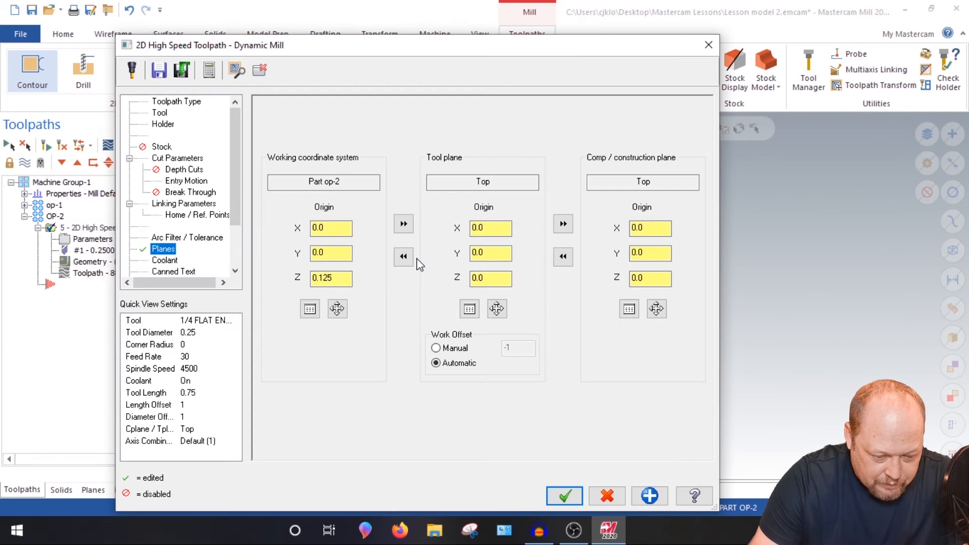
left_click(403, 224)
left_click(558, 224)
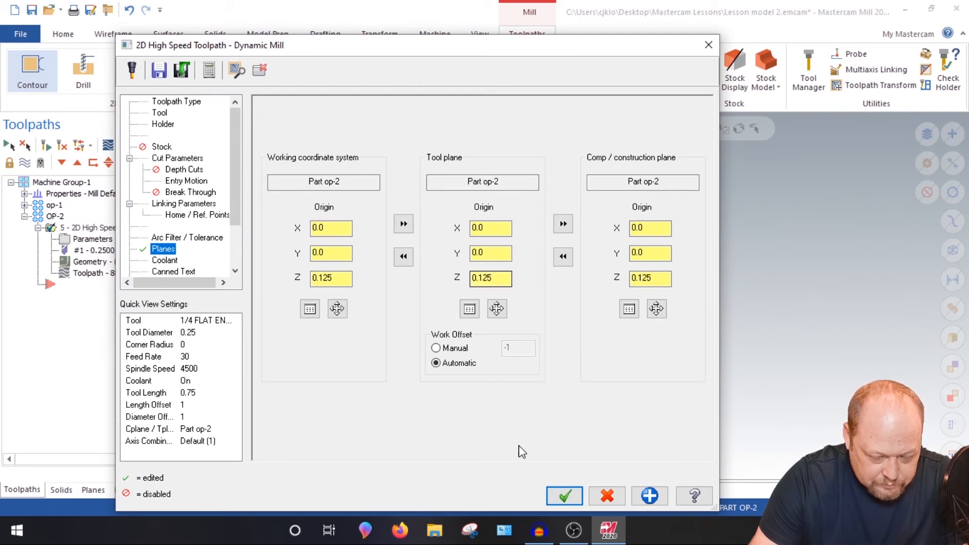
left_click(563, 497)
Clear the copied dynamic mill's machining and avoidance regions, and chain the stock's rectangular outline as its new machining region
left_click(103, 263)
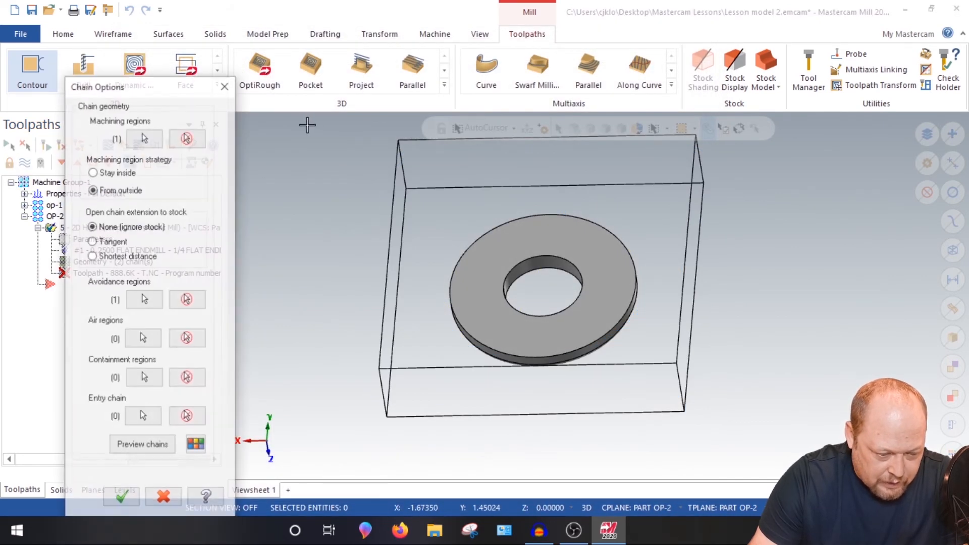
left_click(188, 137)
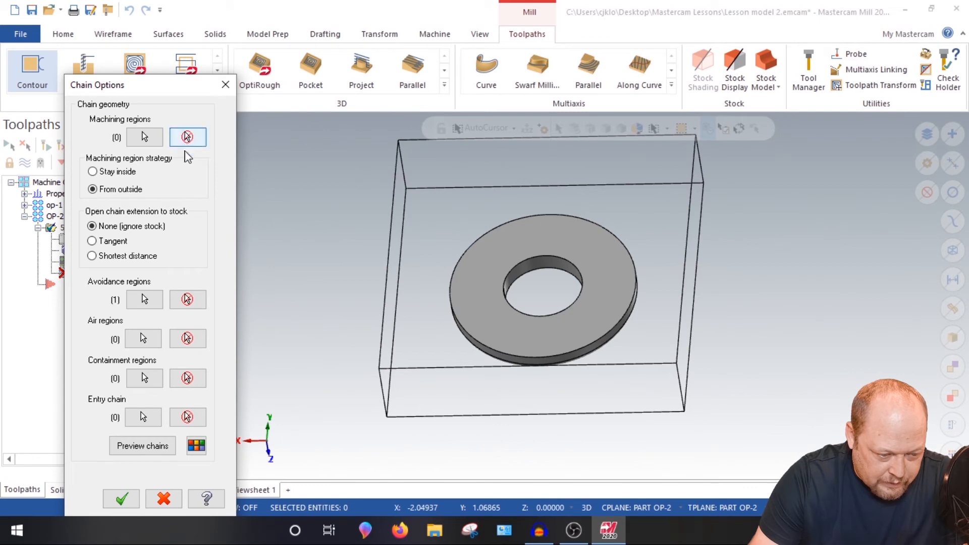
left_click(188, 299)
left_click(145, 137)
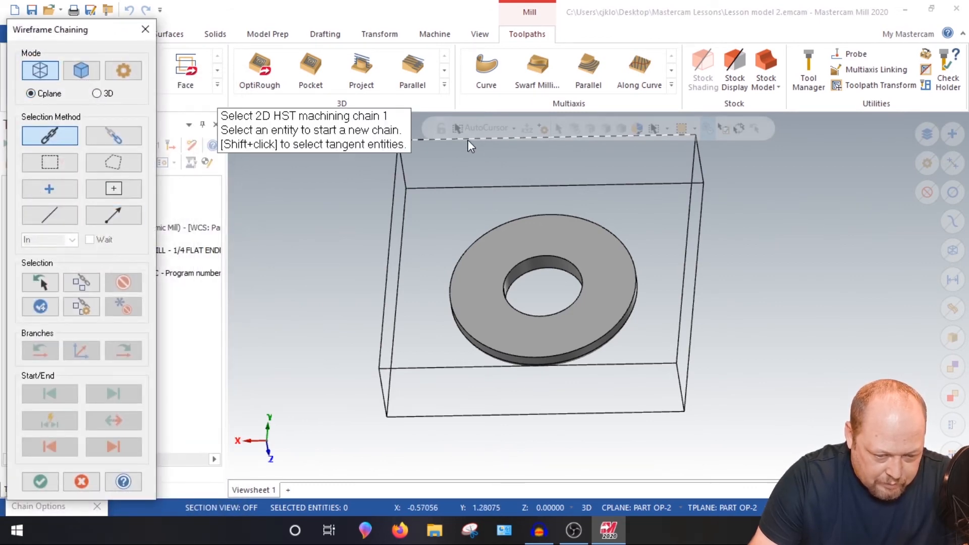
scroll(534, 298, "down", 2)
left_click(608, 364)
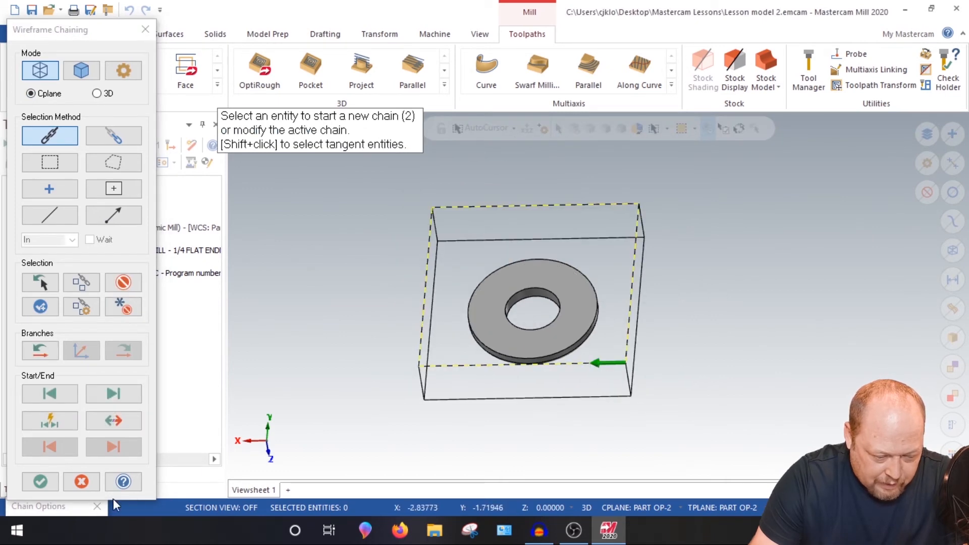
left_click(41, 482)
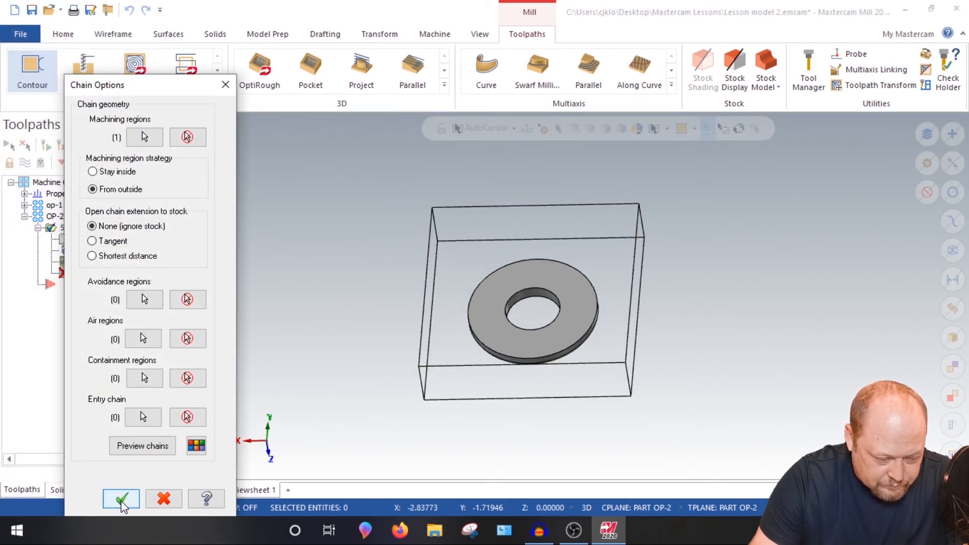
left_click(121, 499)
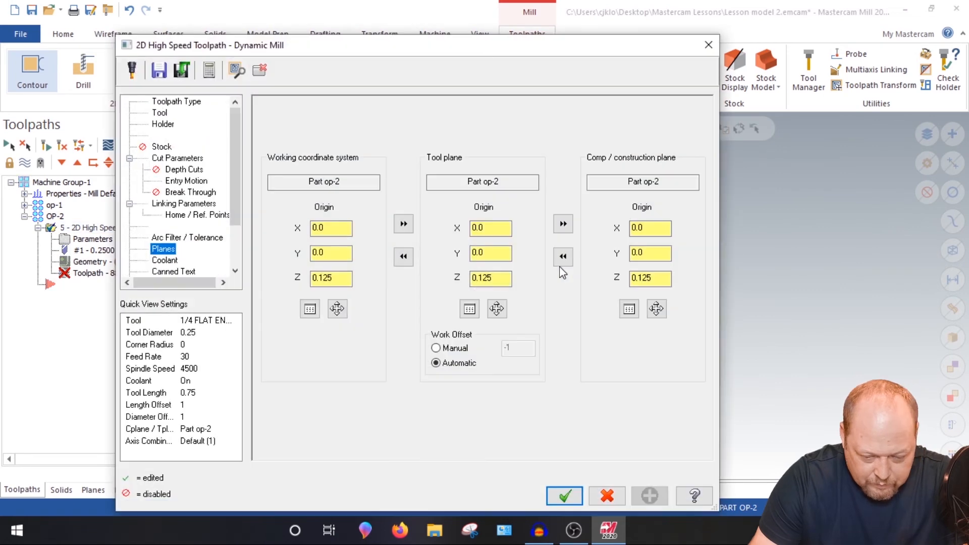
Set the dynamic mill's depth to 0.01 and its top of stock, feed plane and retract to 0.3
left_click(190, 191)
left_click(183, 202)
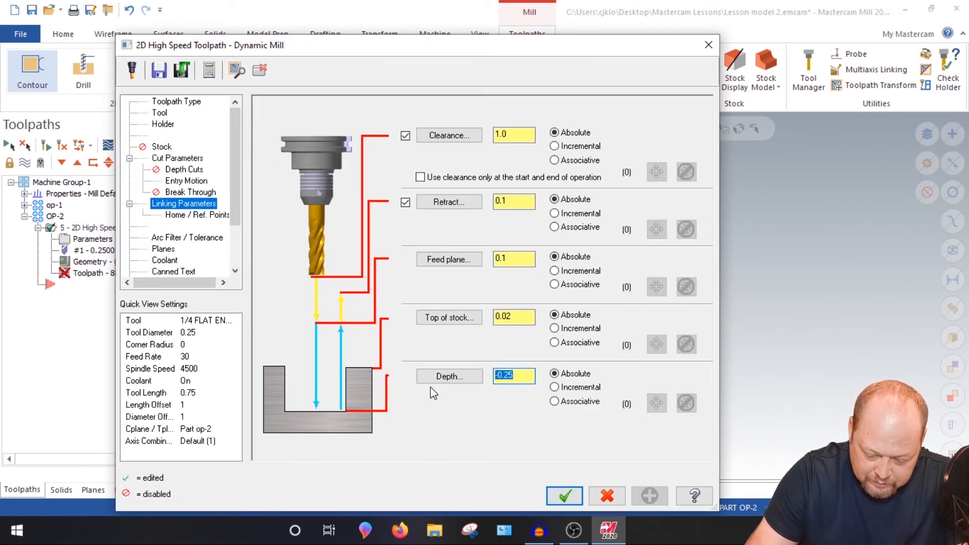
type(".01")
key("Return")
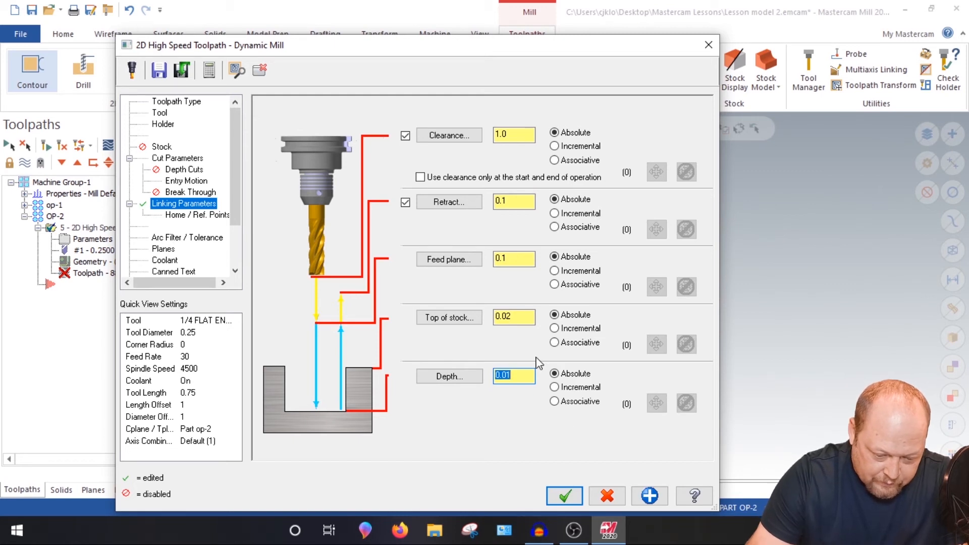
left_click(527, 320)
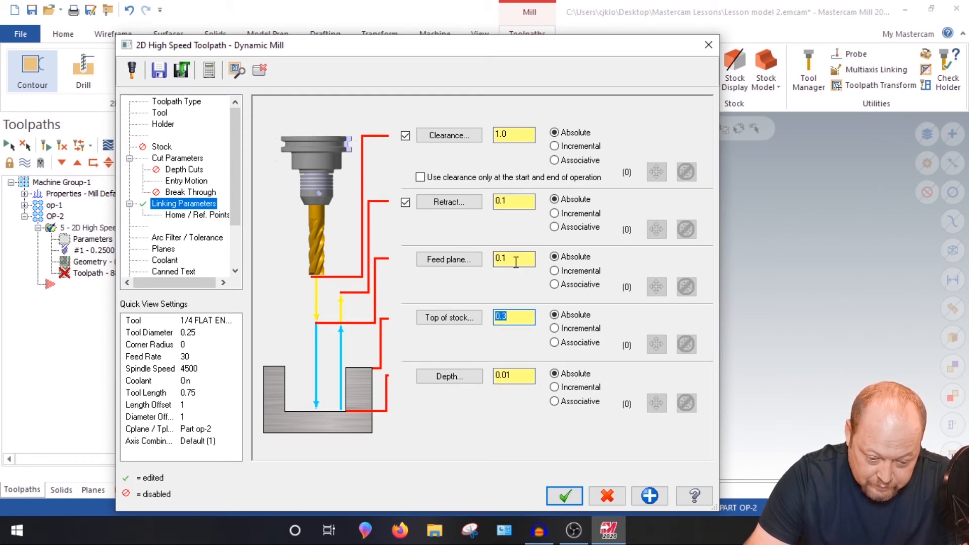
type(".")
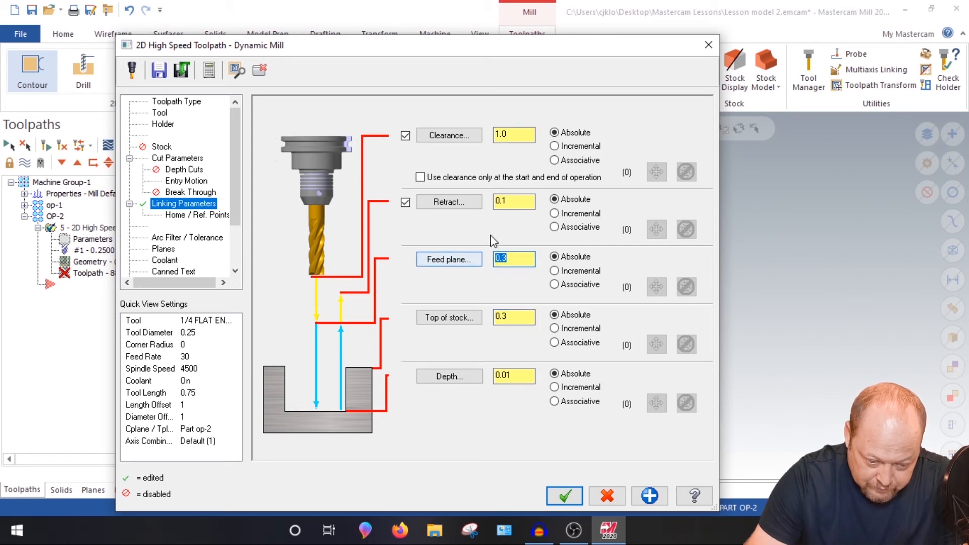
left_click(528, 201)
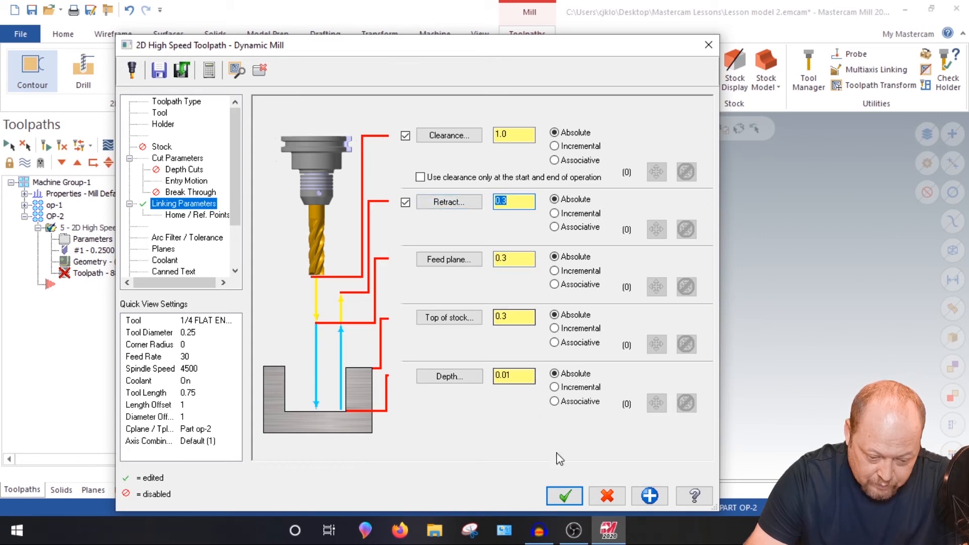
left_click(568, 498)
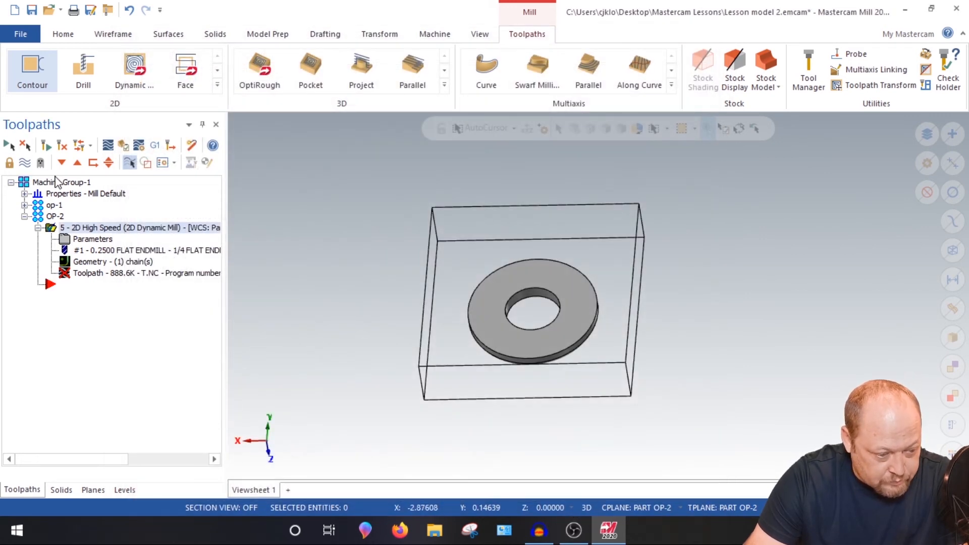
Save the file and regenerate the OP-2 dynamic mill toolpath
key("ctrl+s")
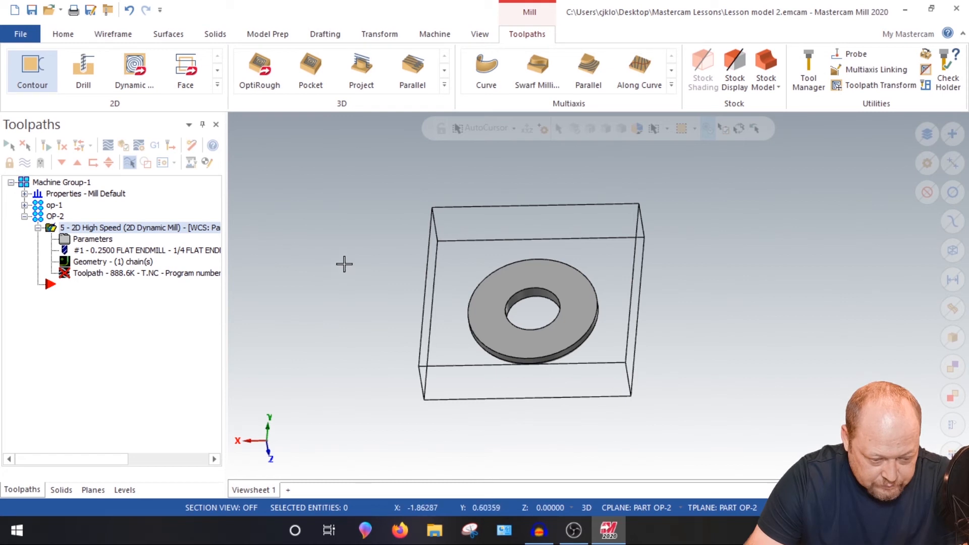
middle_click_drag(344, 264, 341, 272)
left_click(47, 145)
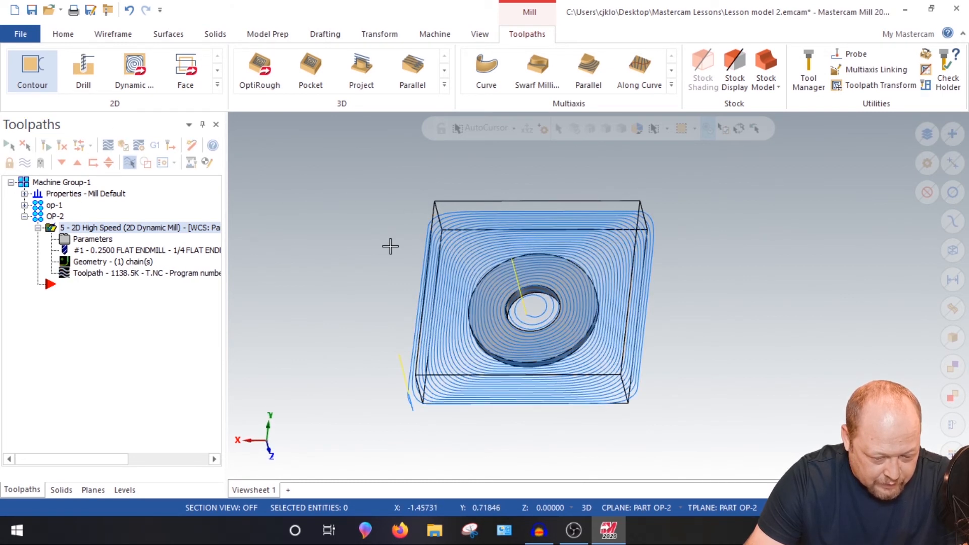
middle_click_drag(365, 305, 372, 277)
Copy the Facing operation from op-1 and paste it after the dynamic mill in OP-2
left_click(24, 205)
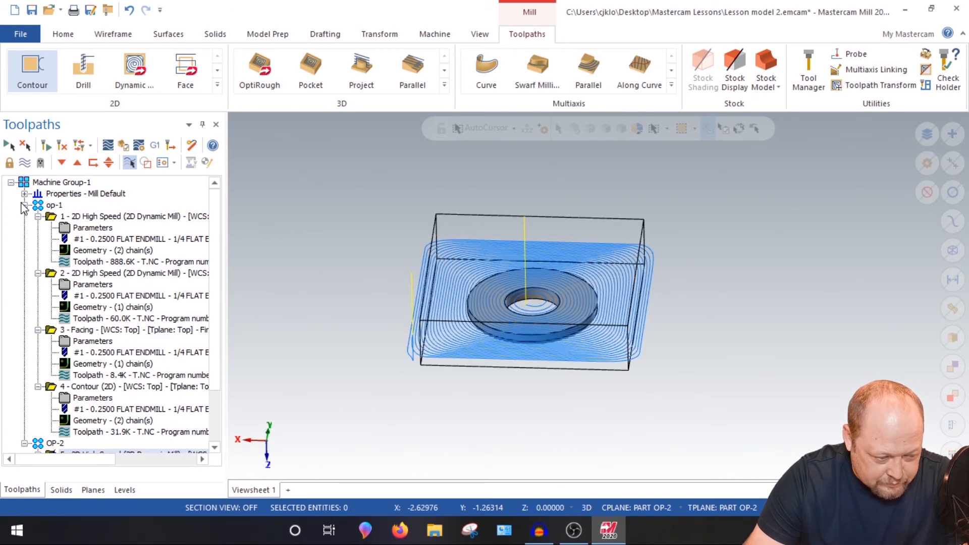
right_click(83, 329)
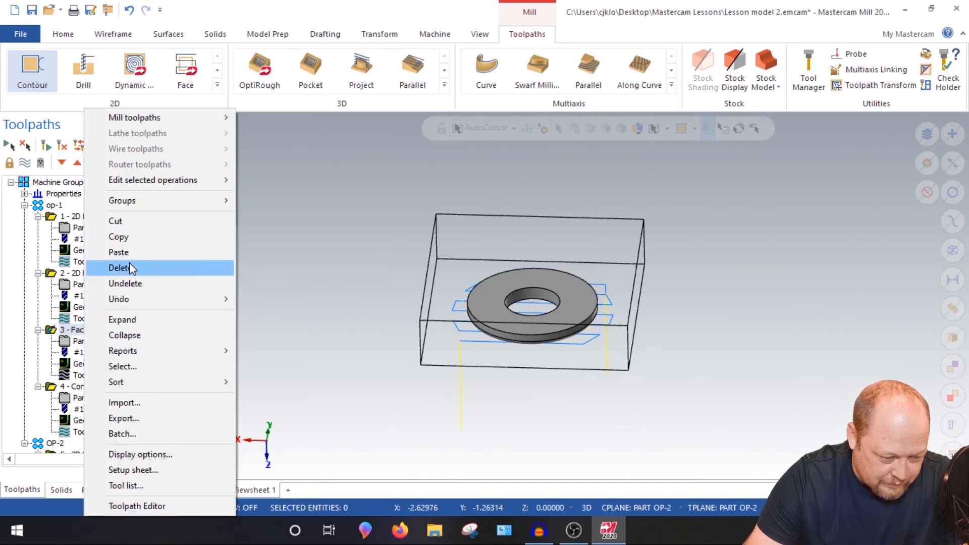
left_click(134, 244)
left_click(23, 206)
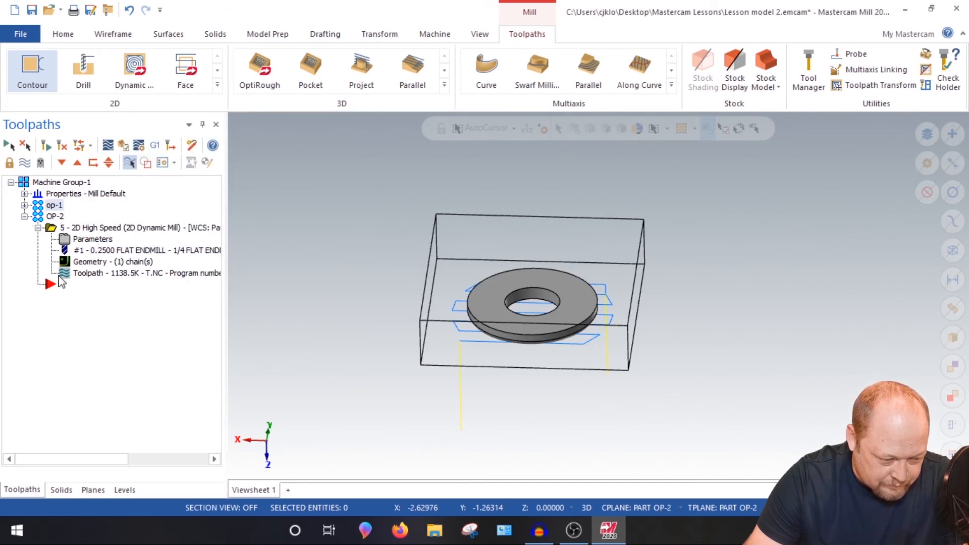
right_click(66, 297)
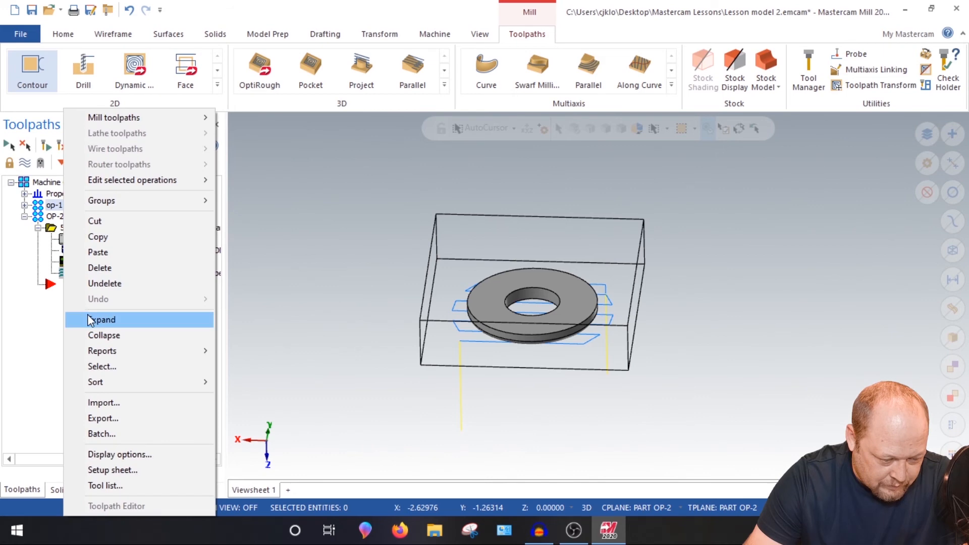
left_click(112, 252)
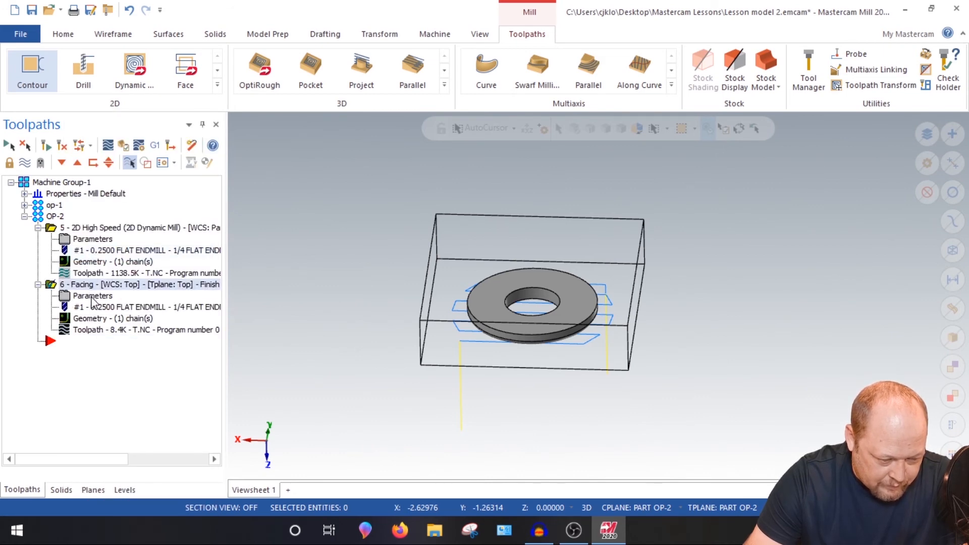
Set the copied Facing operation's working coordinate system, tool plane and construction plane to Part op-2
left_click(92, 297)
left_click(163, 215)
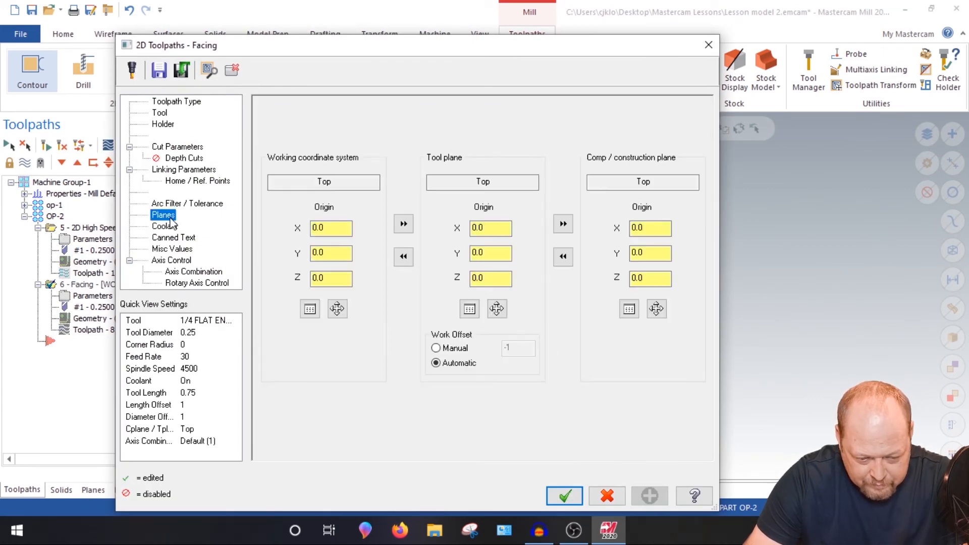
left_click(309, 308)
scroll(123, 263, "down", 1)
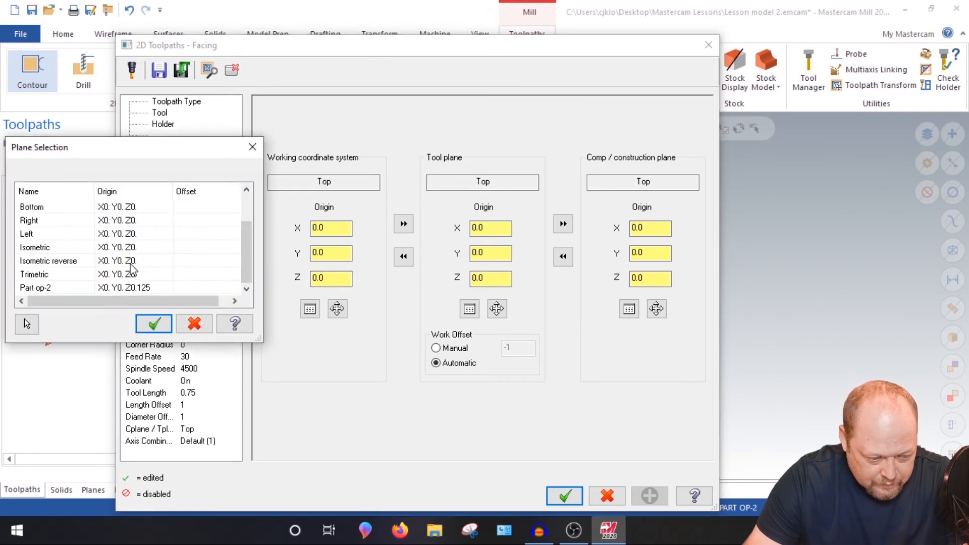
left_click(49, 288)
left_click(154, 323)
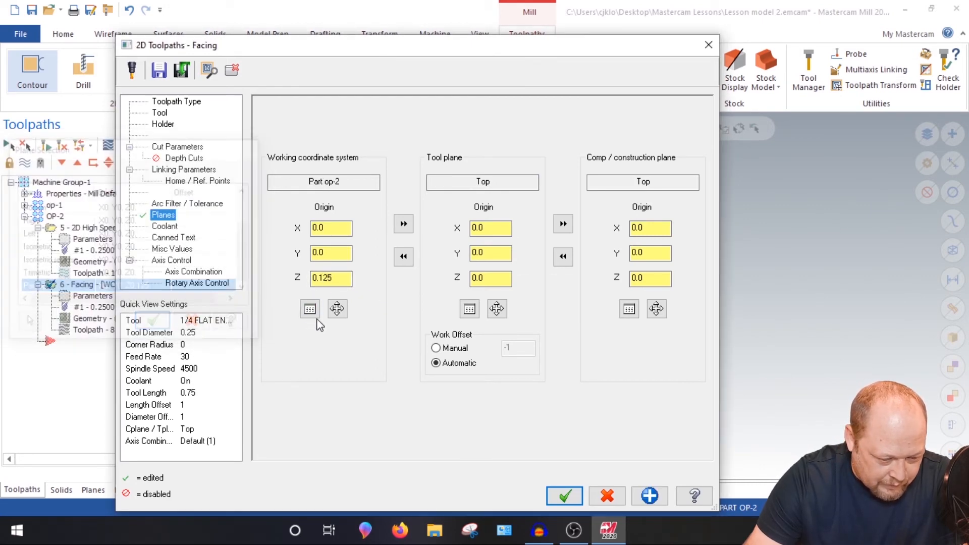
left_click(403, 224)
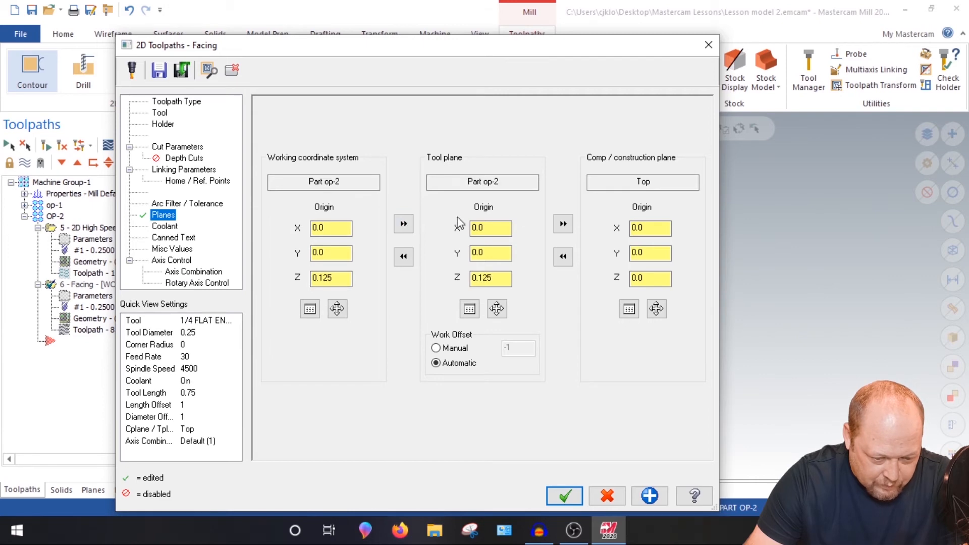
left_click(562, 224)
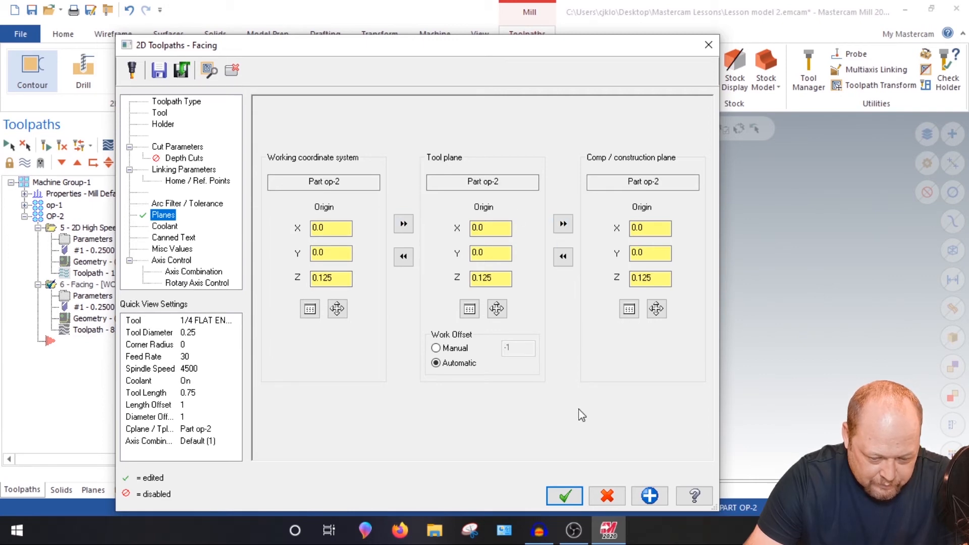
left_click(184, 169)
left_click(564, 496)
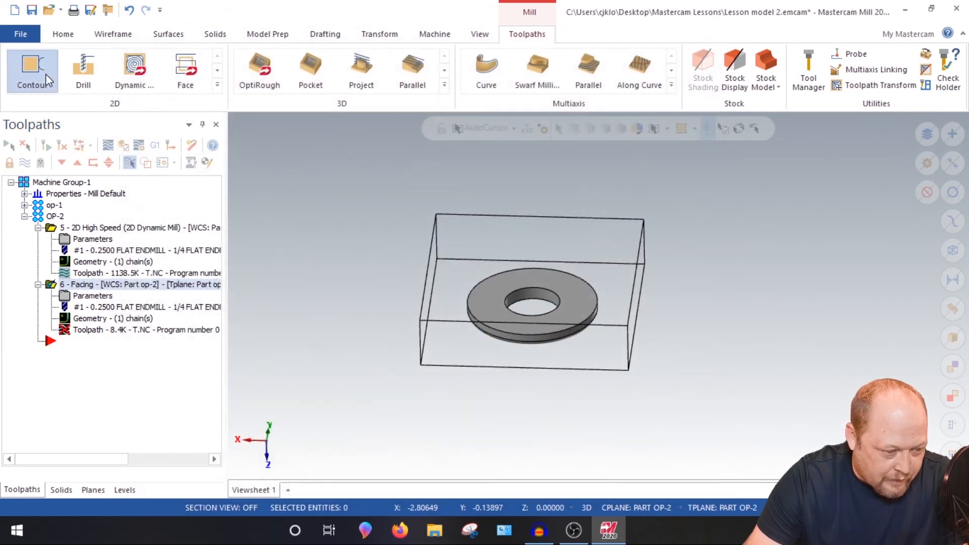
Save the file and regenerate the copied Facing toolpath in OP-2
left_click(32, 10)
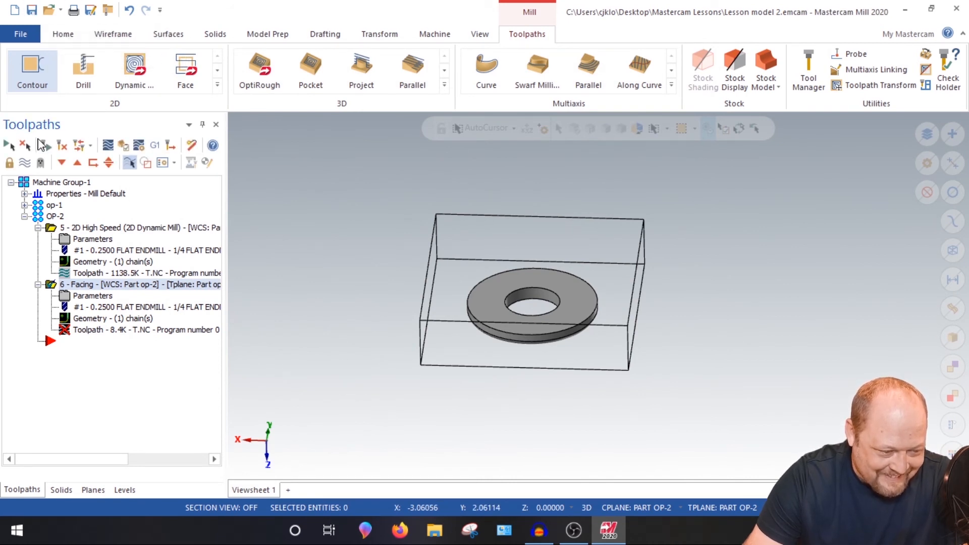
left_click(45, 147)
middle_click_drag(471, 237, 437, 244)
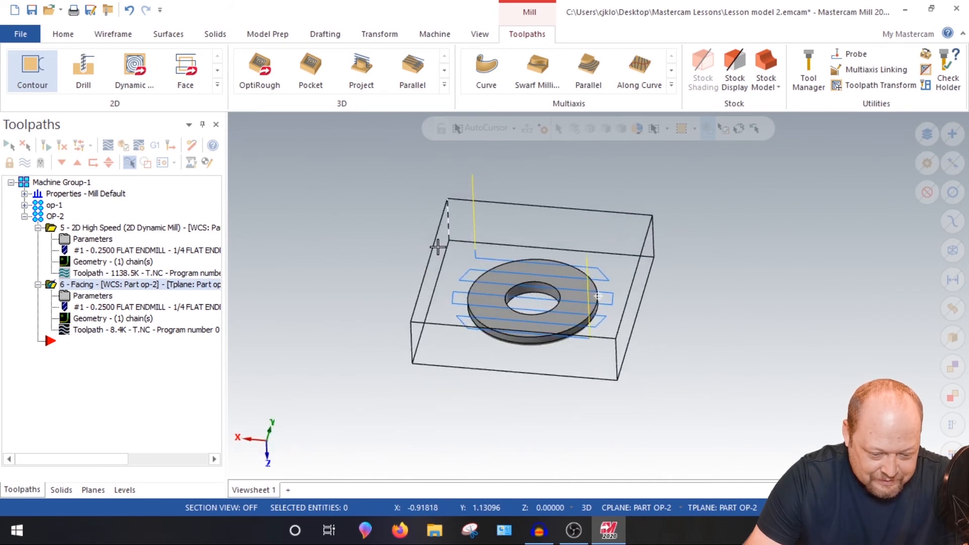
Select all operations in Machine Group-1, hide the Stock level and return to the operations list
left_click(54, 183)
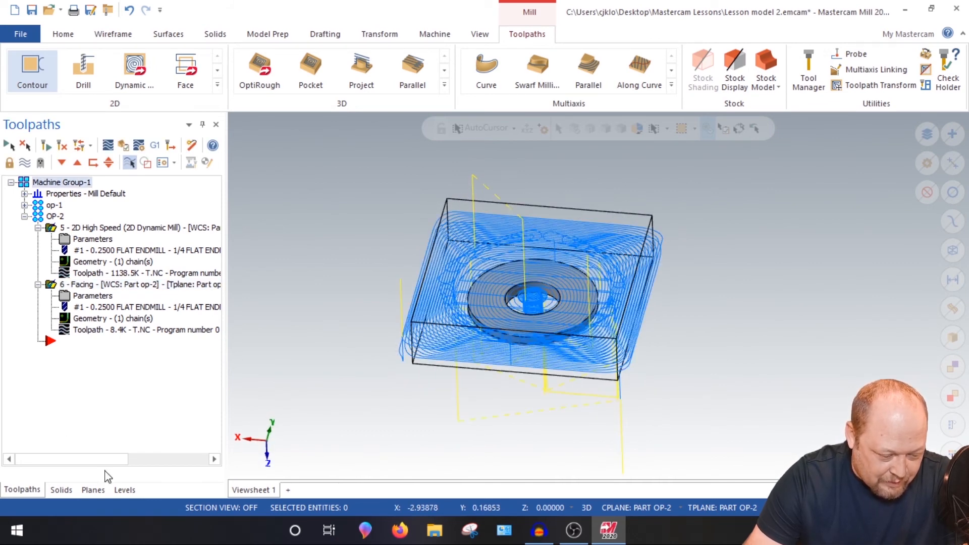
left_click(124, 490)
left_click(56, 204)
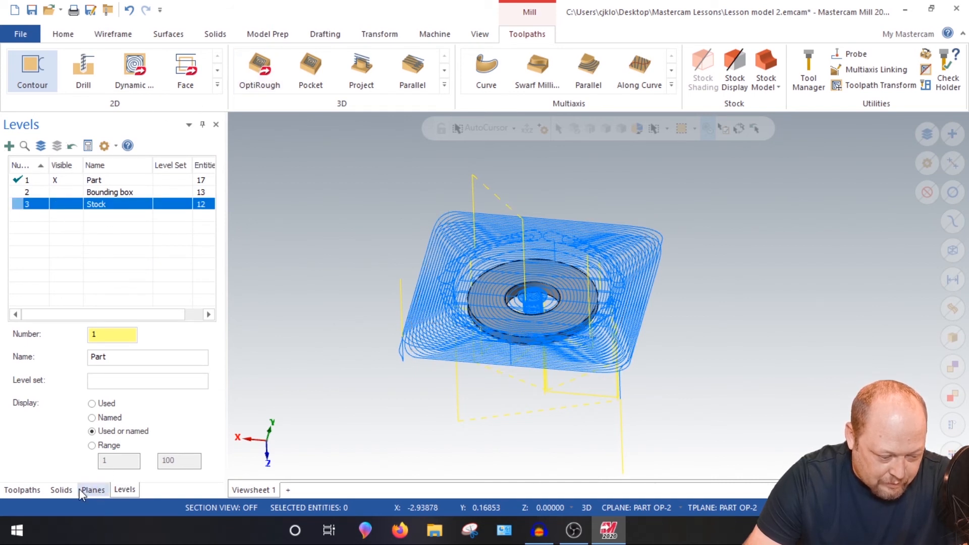
left_click(21, 489)
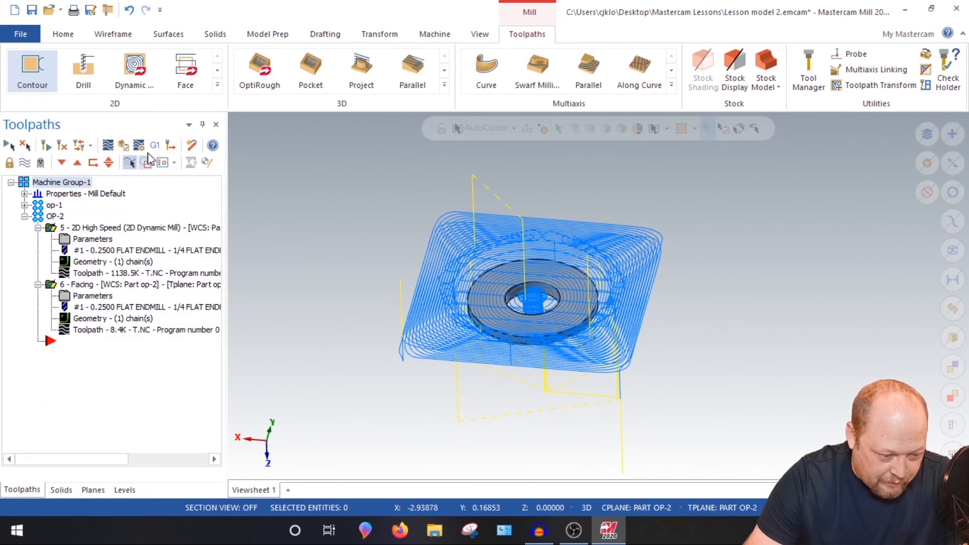
Simulate all selected operations in Verify to the end and refresh the stock comparison against the workpiece
left_click(121, 147)
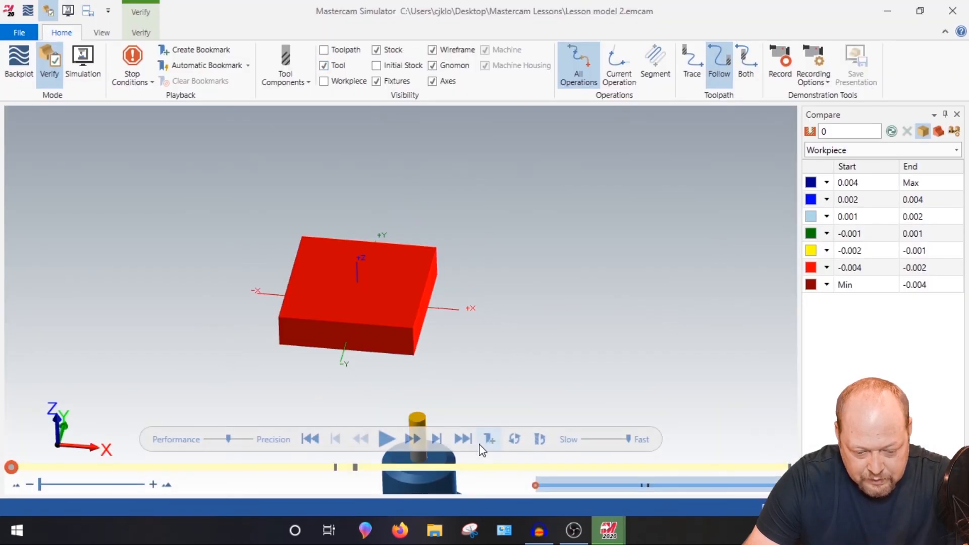
left_click(471, 438)
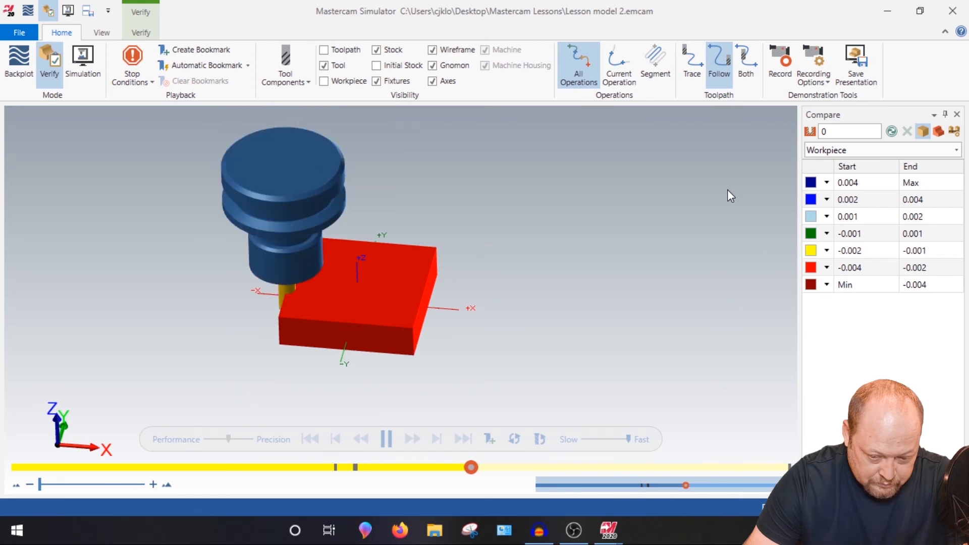
left_click(891, 132)
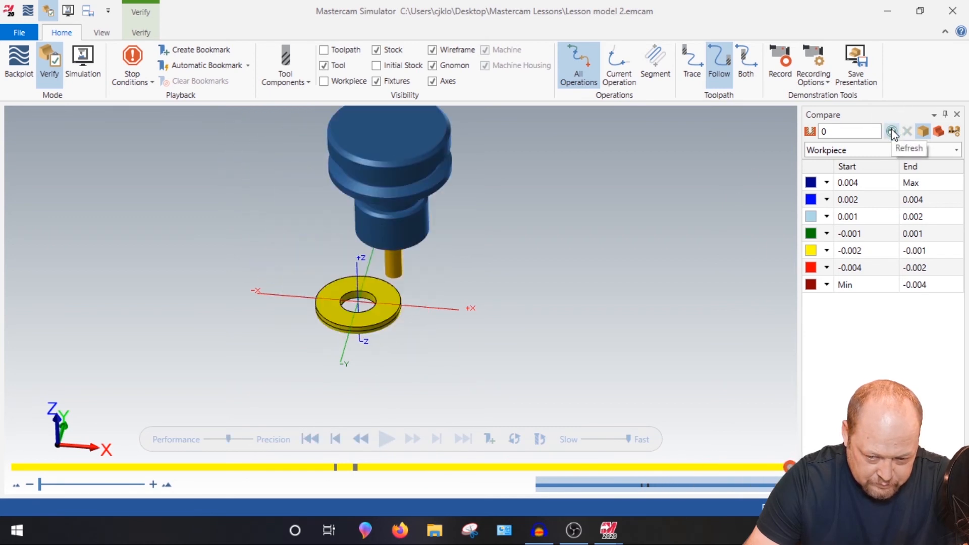
Inspect the compared ring's underside and outer rounded edge for leftover material, and close the simulator
scroll(302, 301, "up", 4)
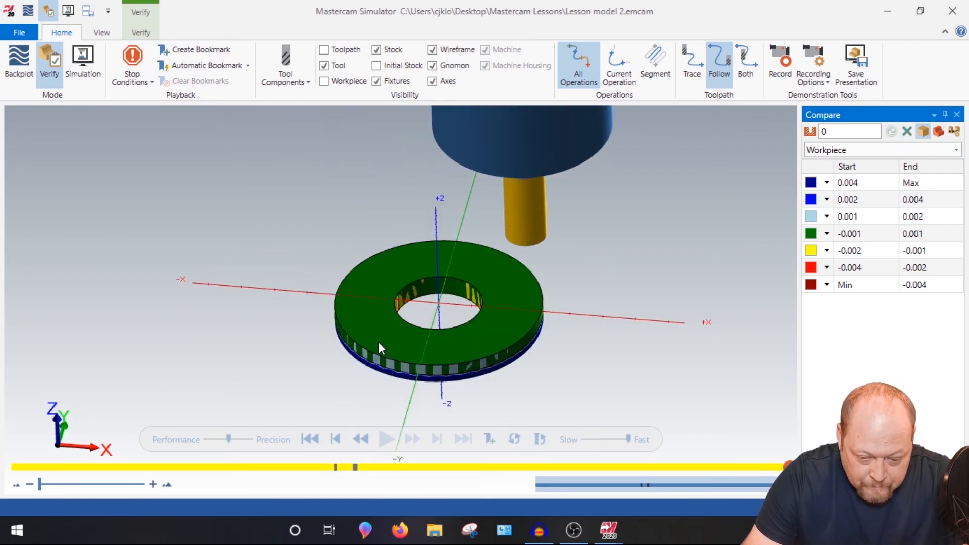
middle_click_drag(377, 341, 392, 237)
scroll(376, 293, "up", 5)
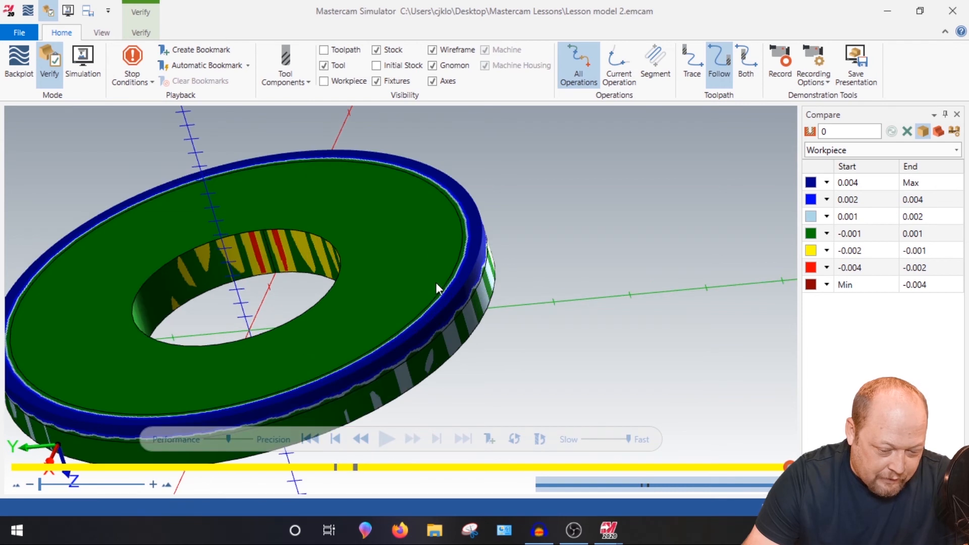
scroll(464, 265, "down", 4)
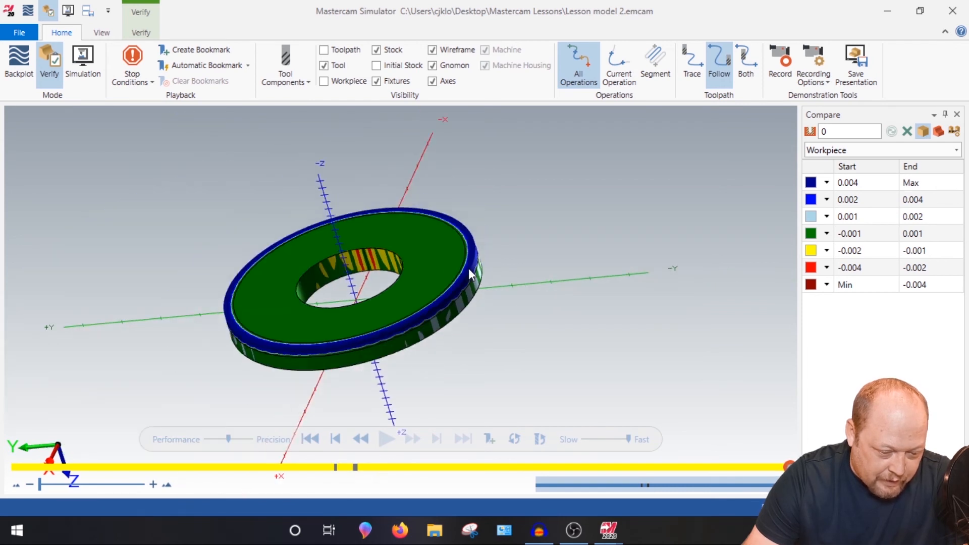
left_click(952, 11)
Review the OP-2 toolpaths, expand op-1 and place the insert position after its 2D Contour operation
left_click(81, 227)
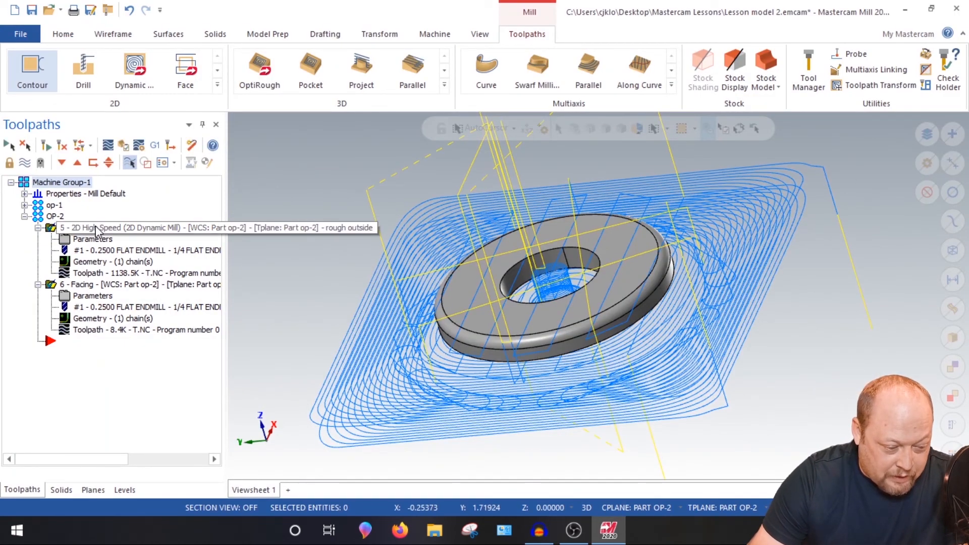
left_click(85, 284)
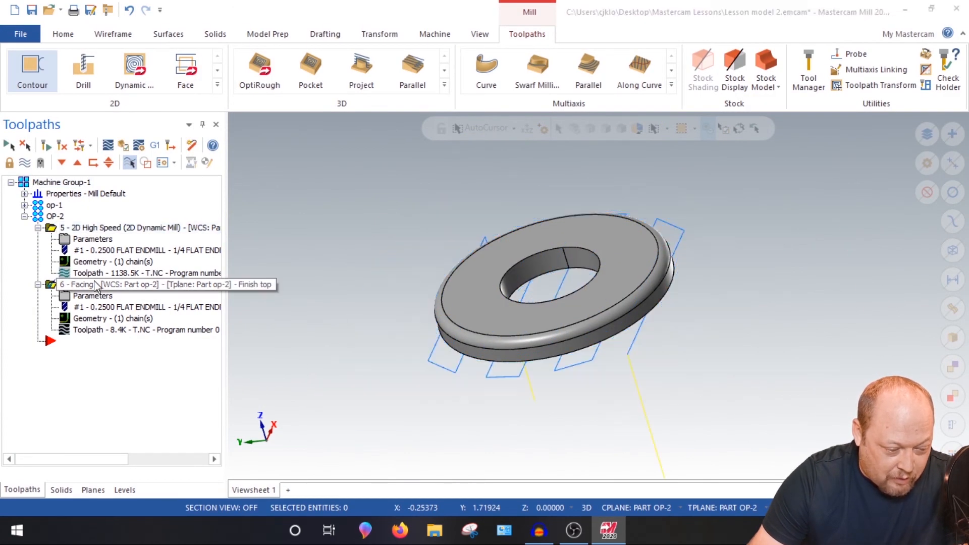
left_click(24, 205)
left_click(75, 386)
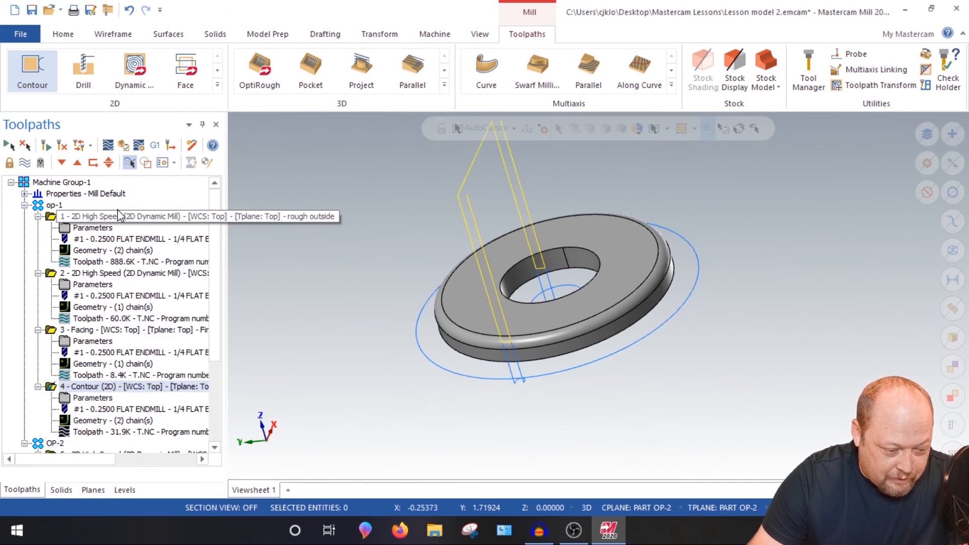
middle_click_drag(351, 283, 381, 272)
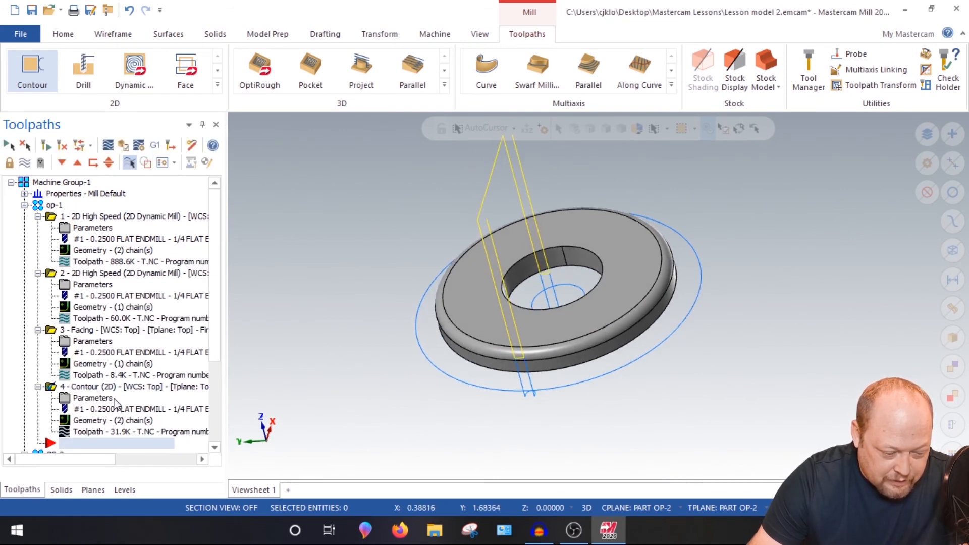
scroll(114, 396, "down", 2)
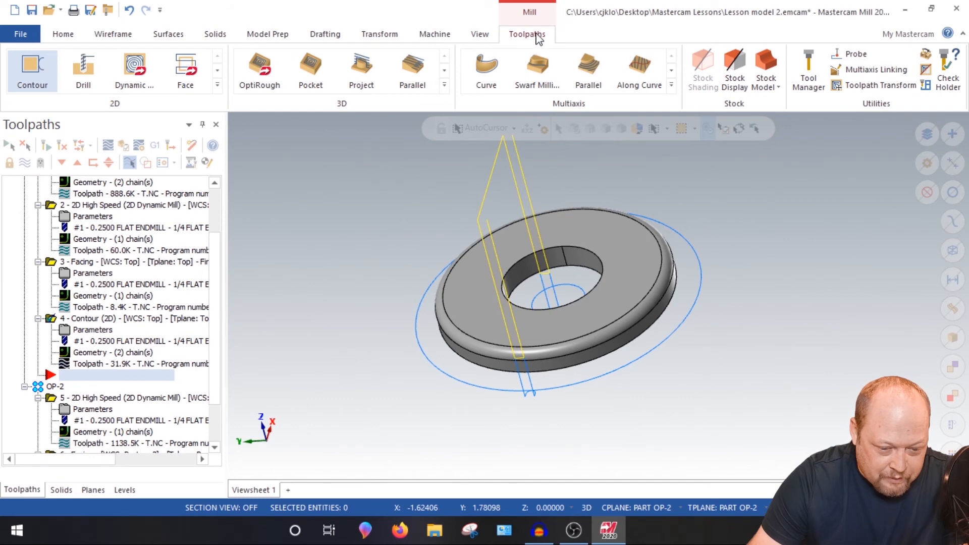
left_click(444, 85)
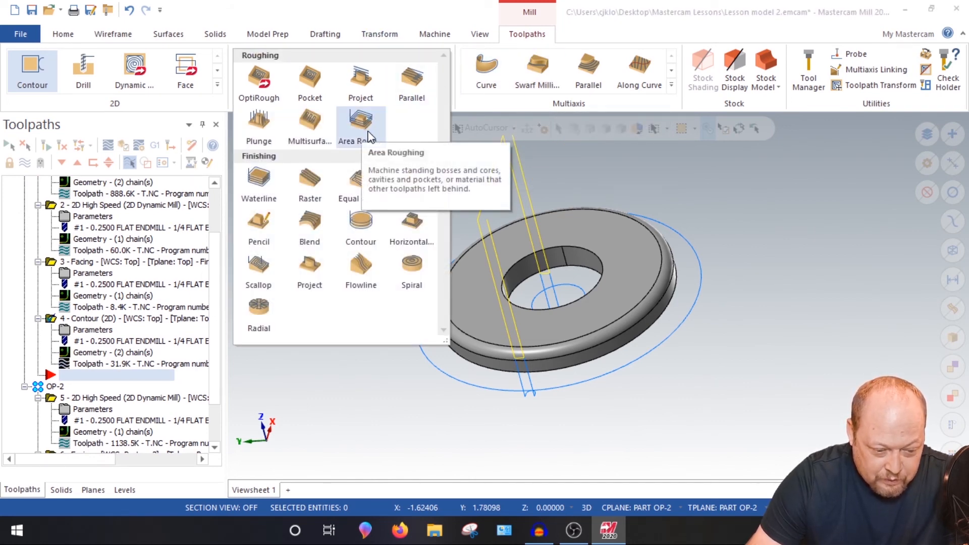
left_click(259, 278)
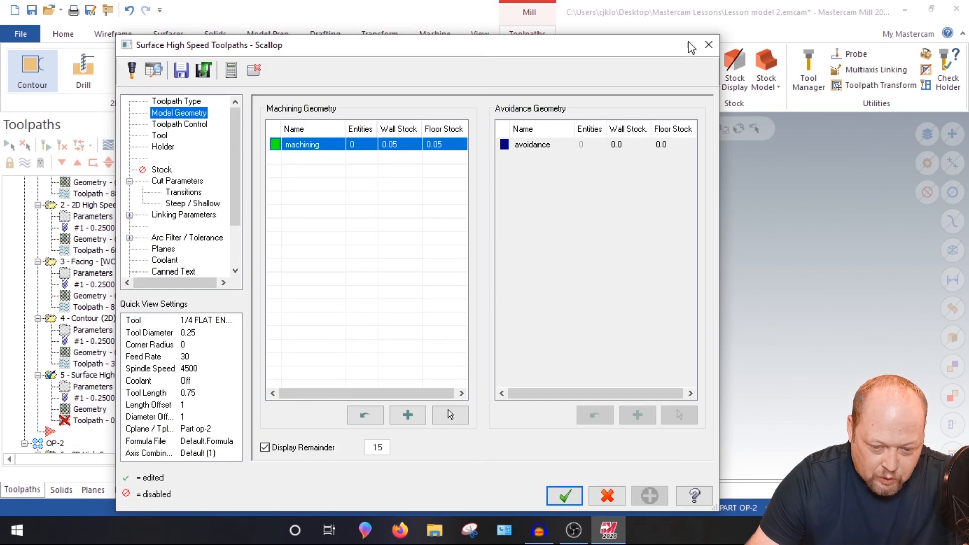
left_click(709, 46)
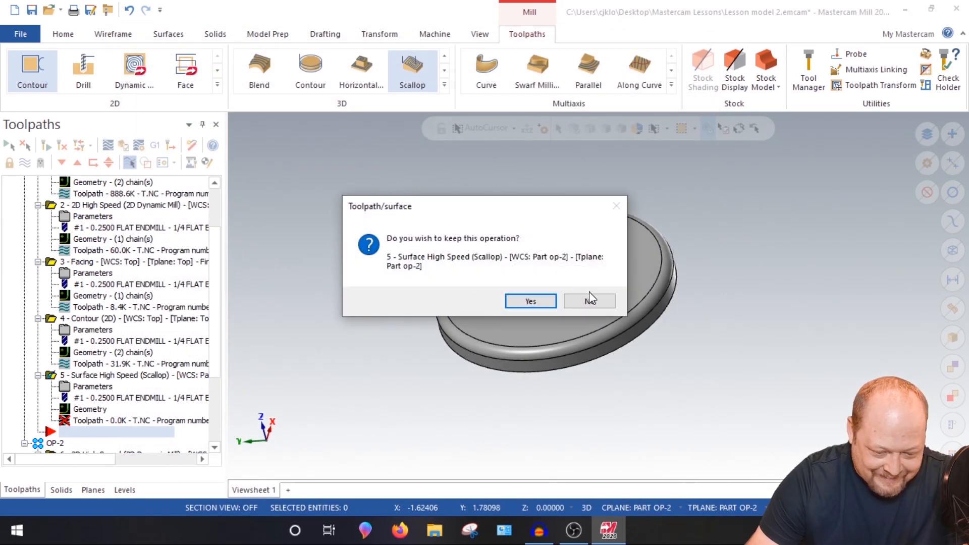
left_click(590, 300)
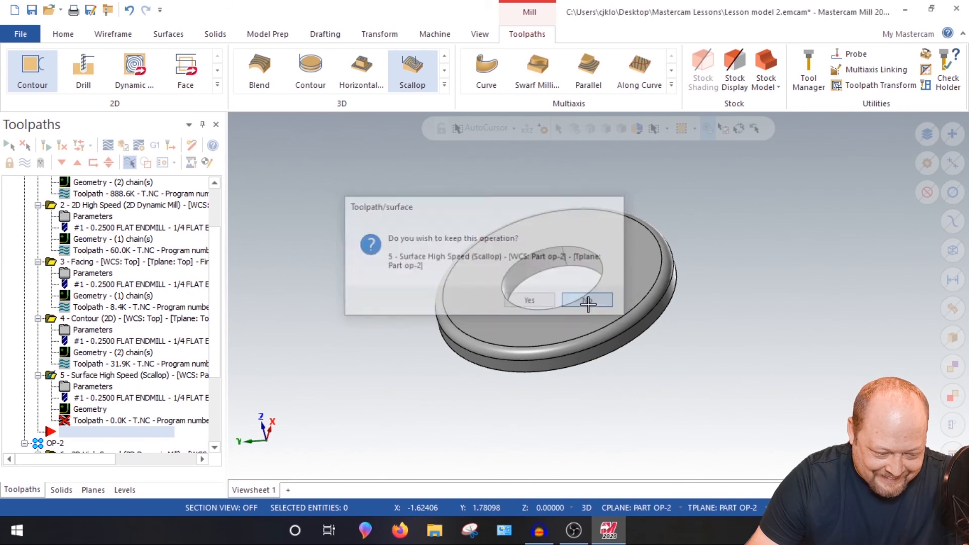
Start a Flowline finishing toolpath with the ring's outer fillet face as the drive surface
left_click(444, 85)
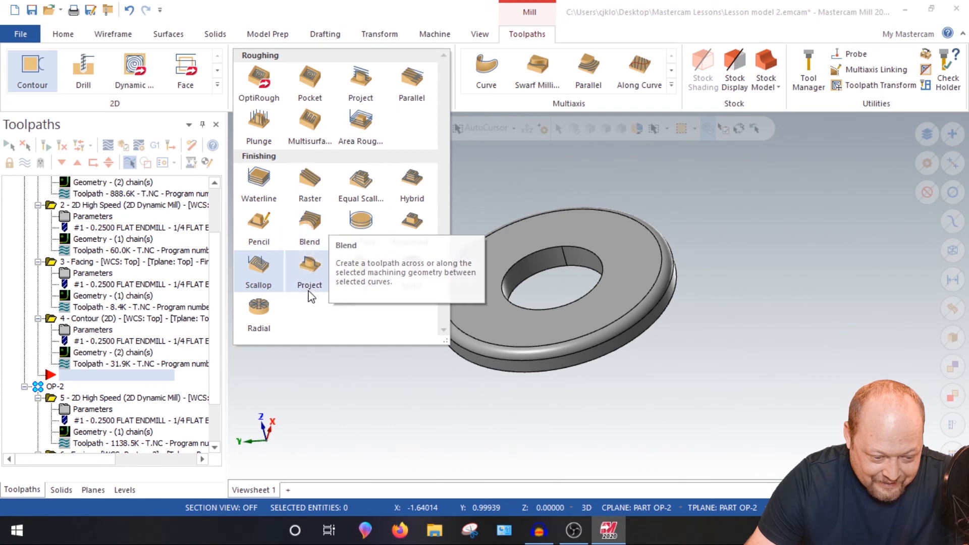
left_click(360, 275)
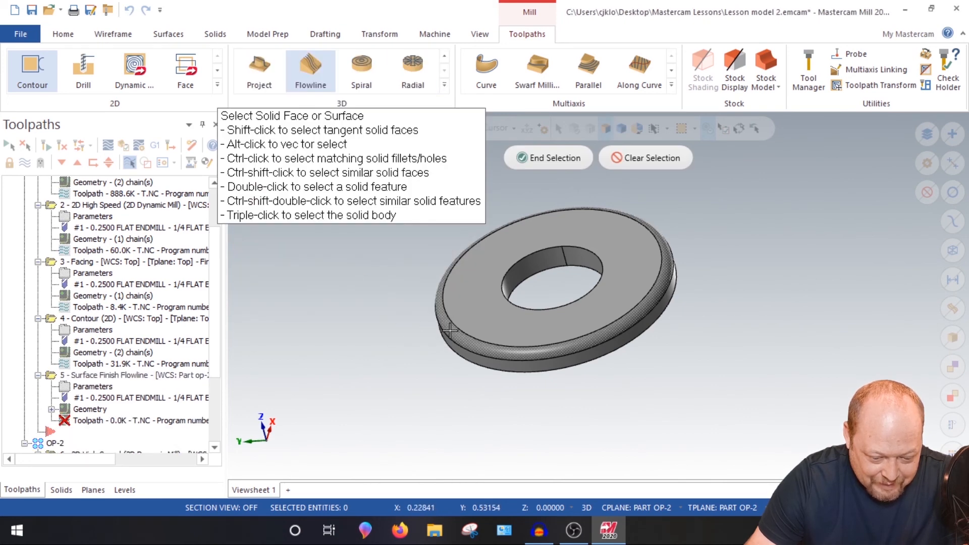
left_click(507, 215)
left_click(531, 159)
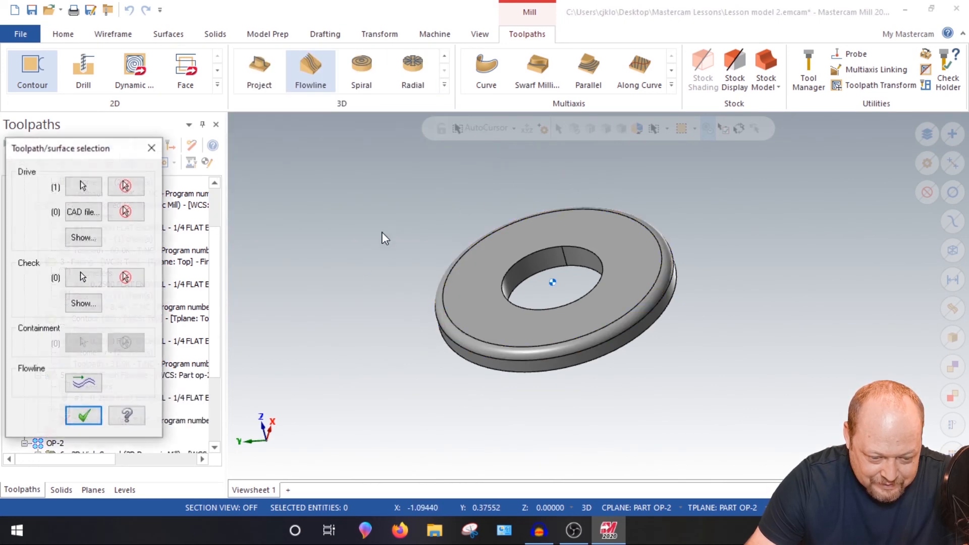
Flip the flowline cut direction to run around the ring with the offset outside the fillet, and accept the surface selection
left_click(83, 382)
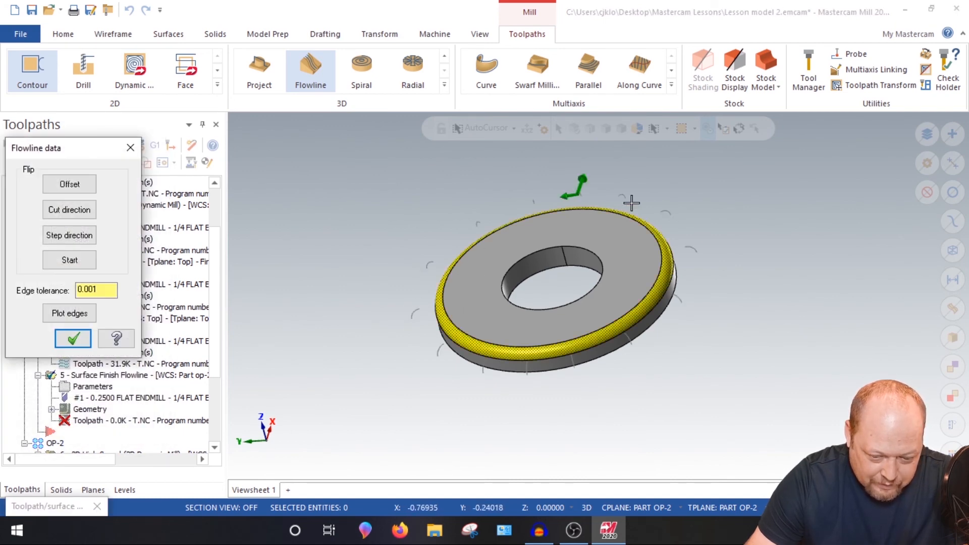
left_click(66, 186)
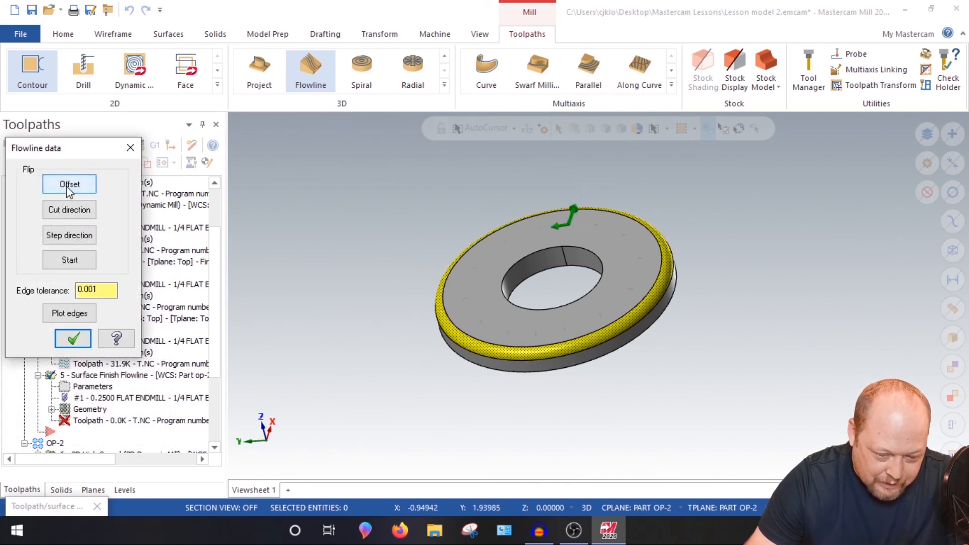
left_click(66, 211)
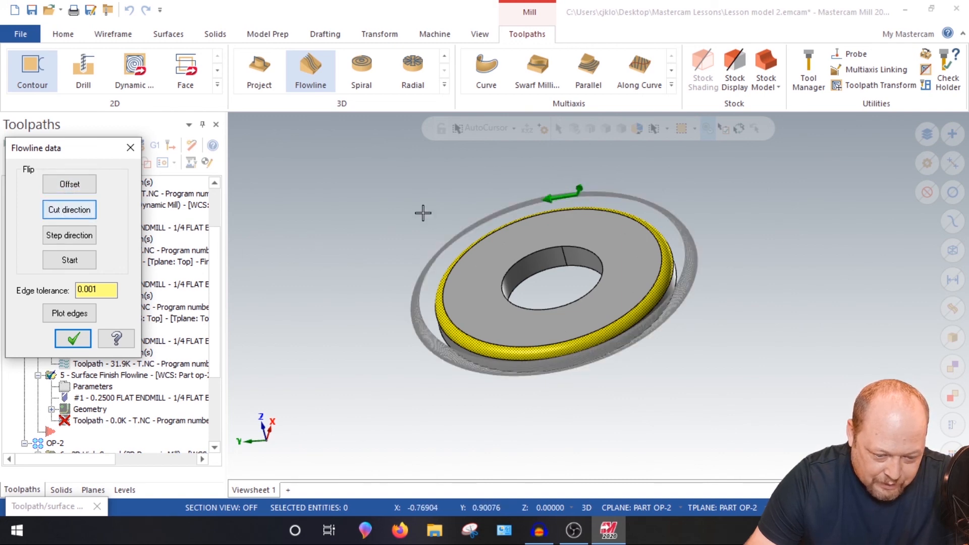
mouse_move(423, 212)
middle_mouse_down()
mouse_move(409, 250)
mouse_move(416, 229)
middle_mouse_up()
left_click(74, 347)
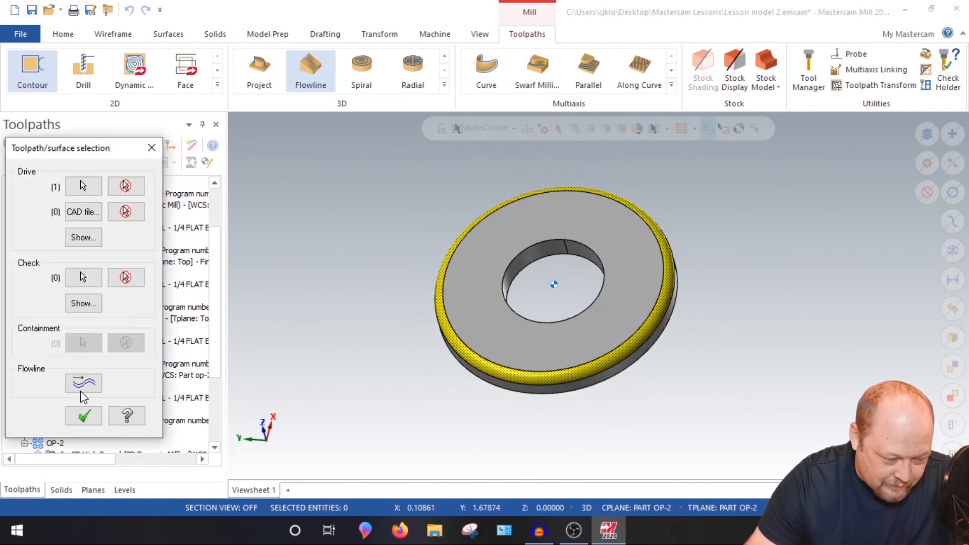
left_click(82, 413)
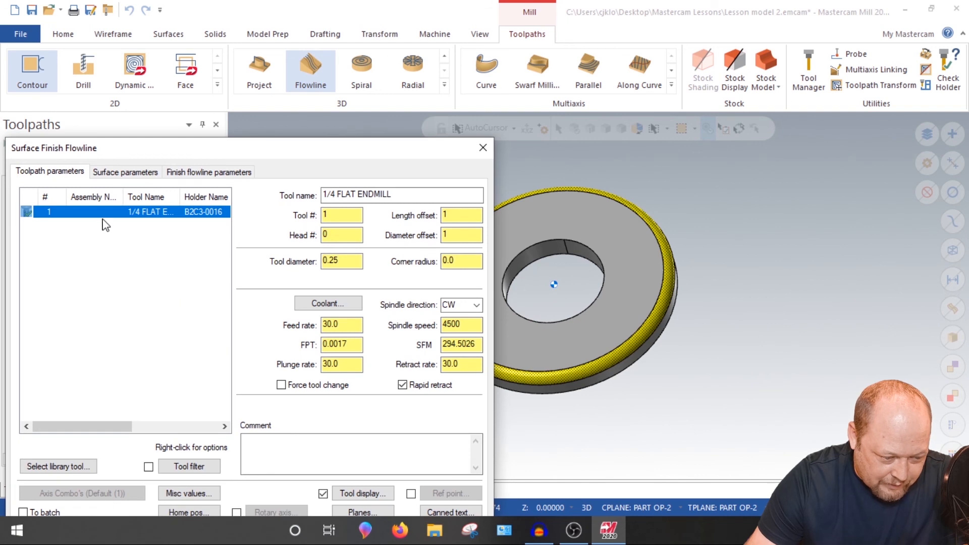
Turn flood coolant on for the Surface Finish Flowline toolpath
left_click(313, 303)
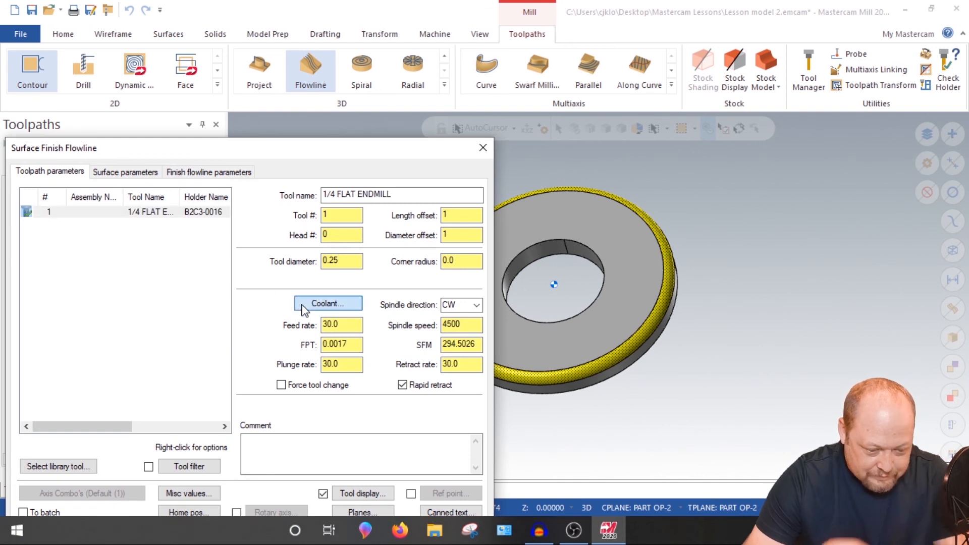
left_click(162, 174)
left_click(152, 191)
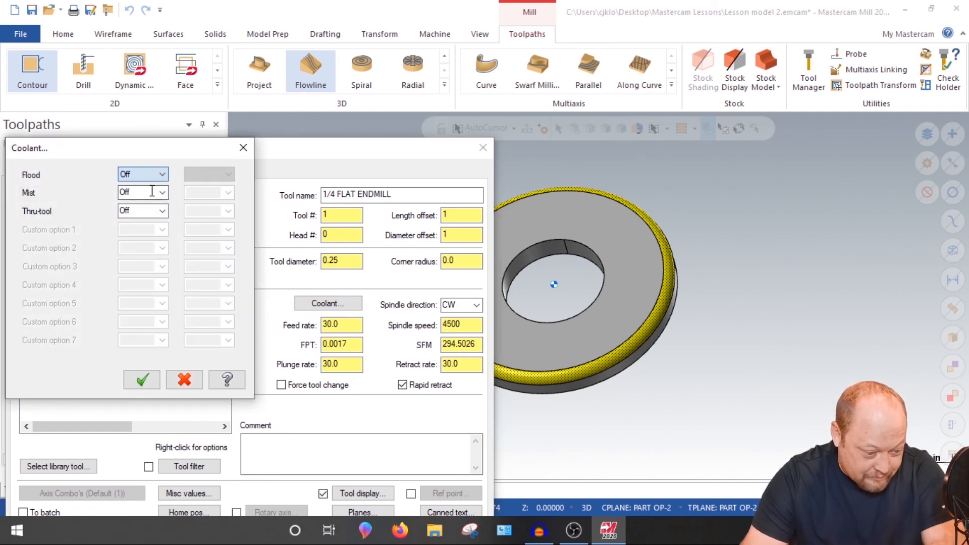
left_click(157, 175)
left_click(132, 194)
left_click(142, 380)
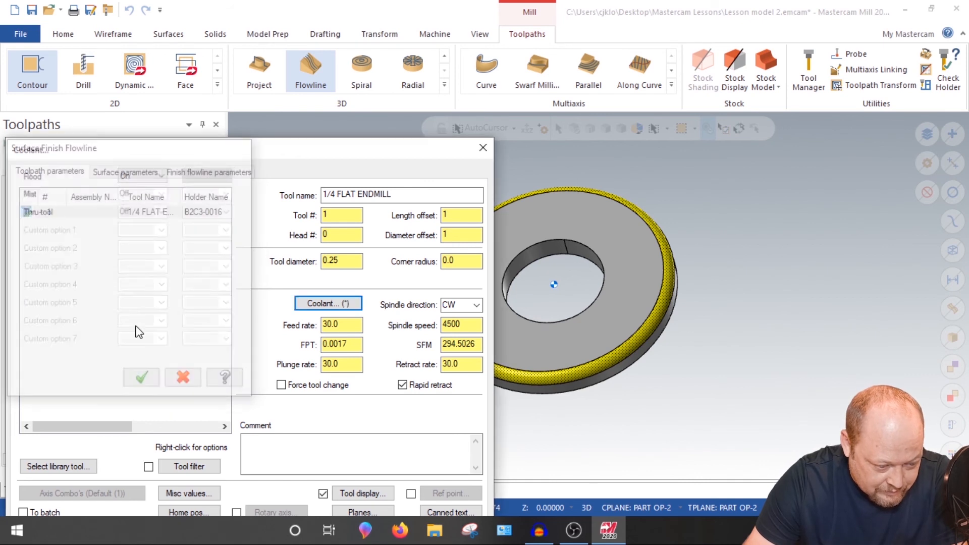
Set the flowline stepover distance to 0.005 with the One way cutting method, and generate the toolpath
left_click(135, 173)
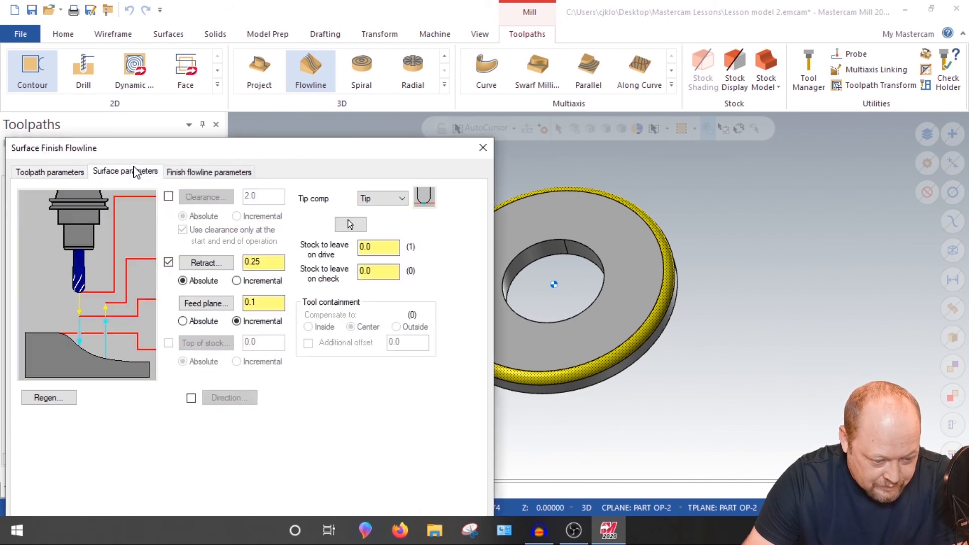
left_click(204, 174)
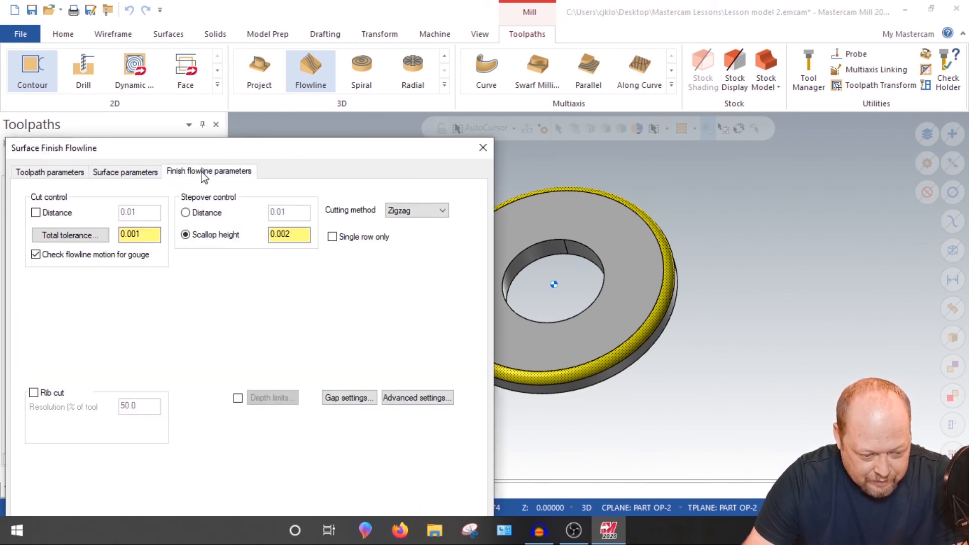
left_click(186, 213)
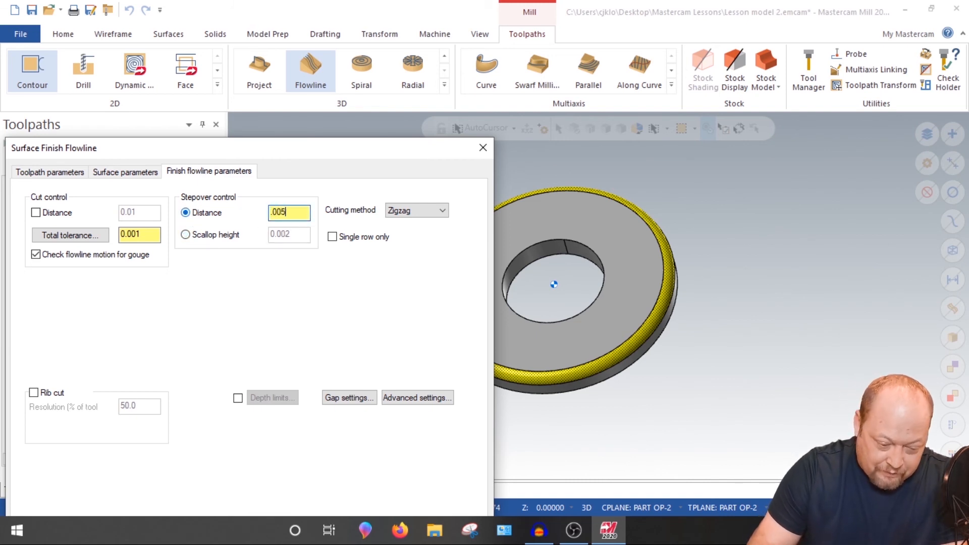
left_click(438, 221)
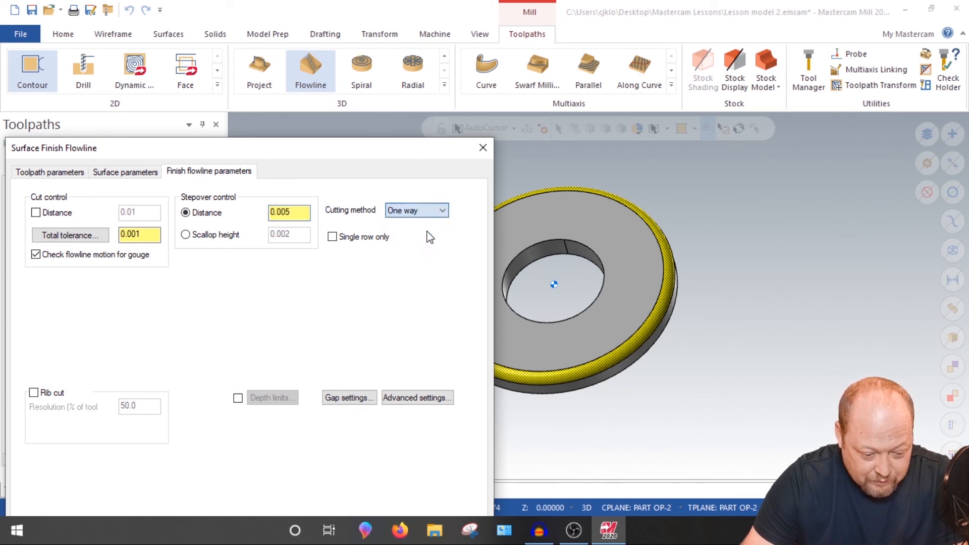
left_click_drag(368, 161, 401, 87)
left_click(417, 468)
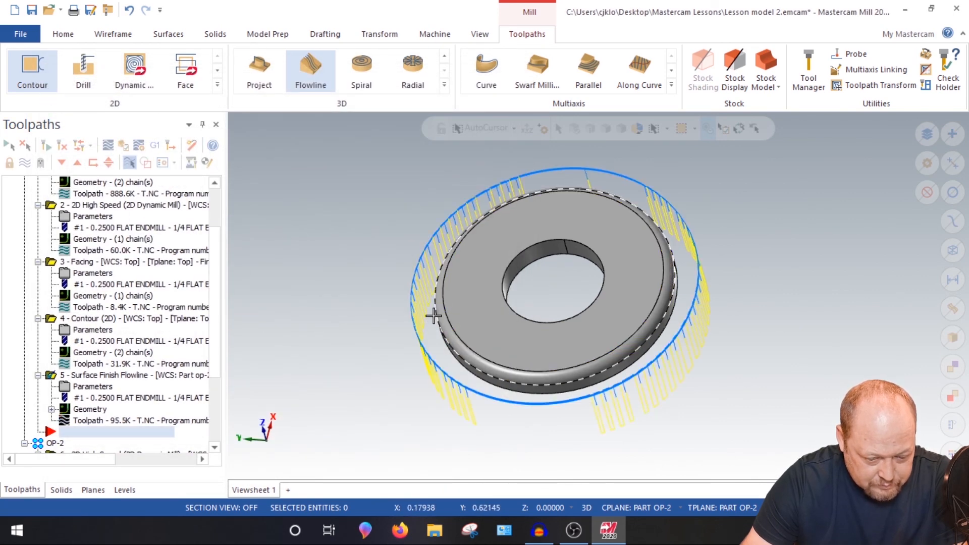
Set the Surface Finish Flowline toolpath's working coordinate system, tool plane and construction plane all to Top, and accept the parameters
left_click(85, 386)
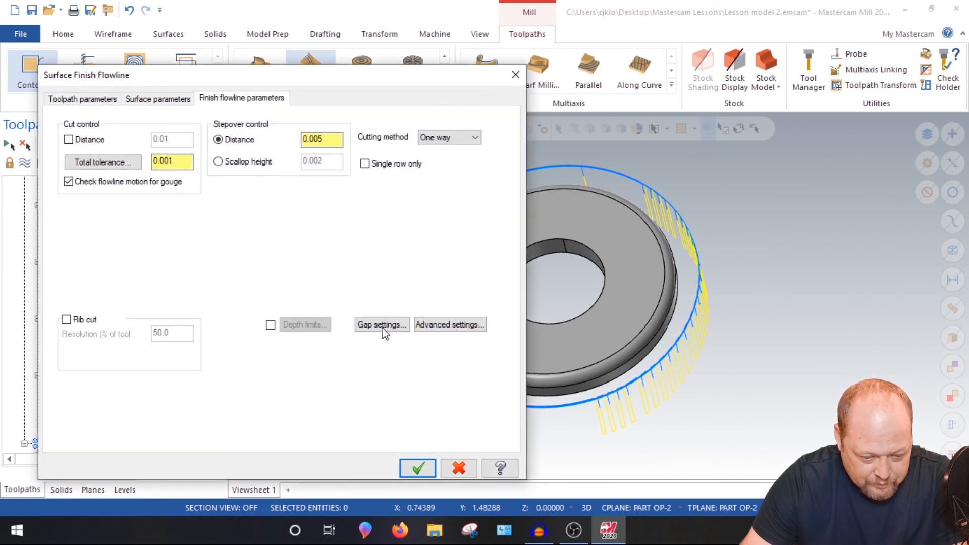
left_click(84, 99)
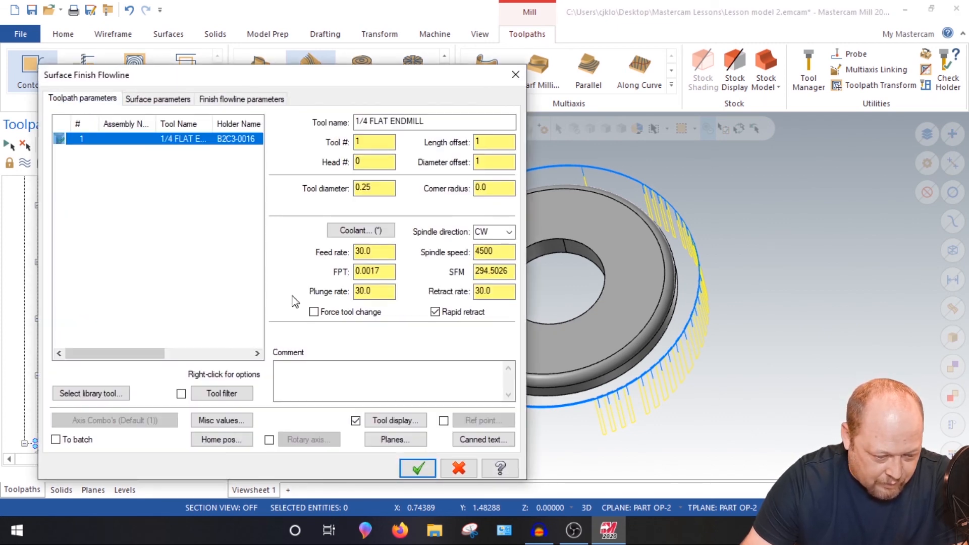
left_click(381, 440)
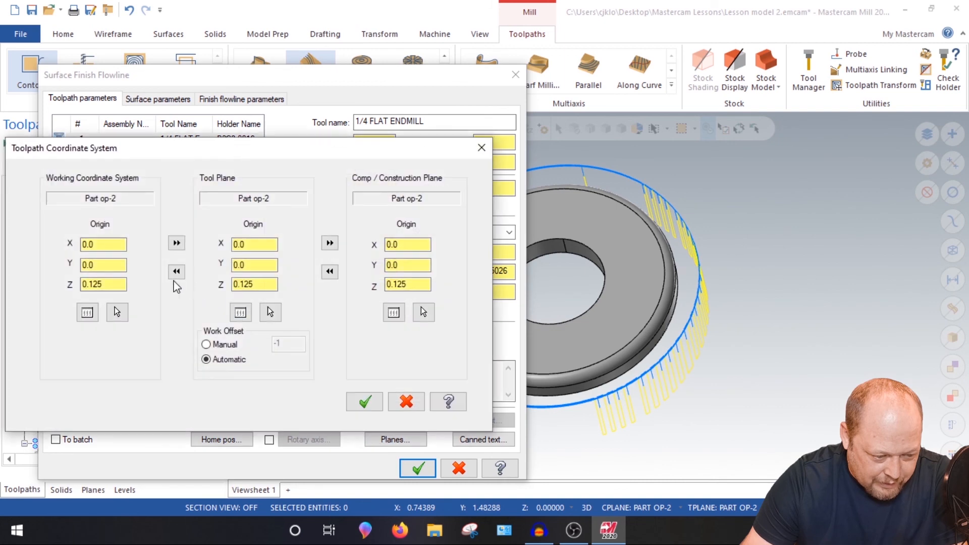
left_click(87, 312)
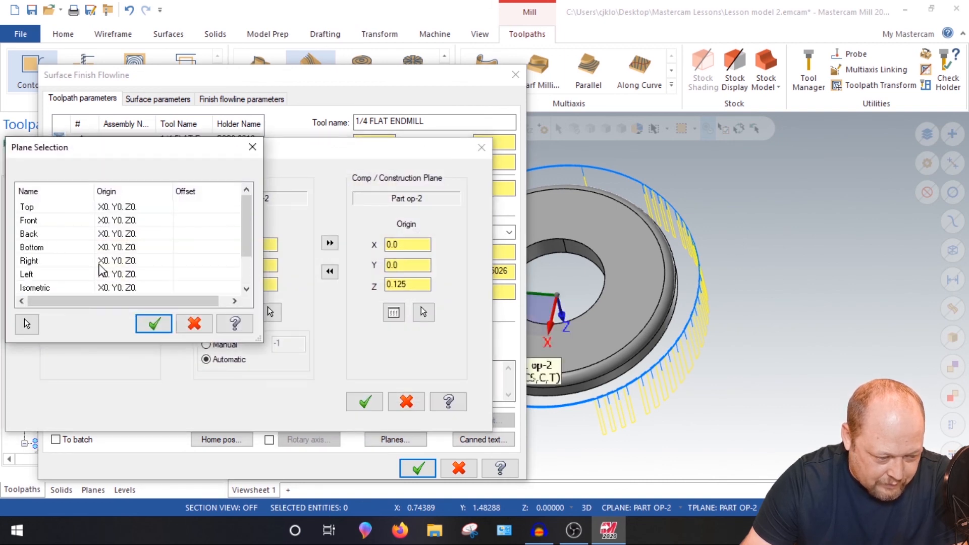
left_click(73, 210)
left_click(154, 324)
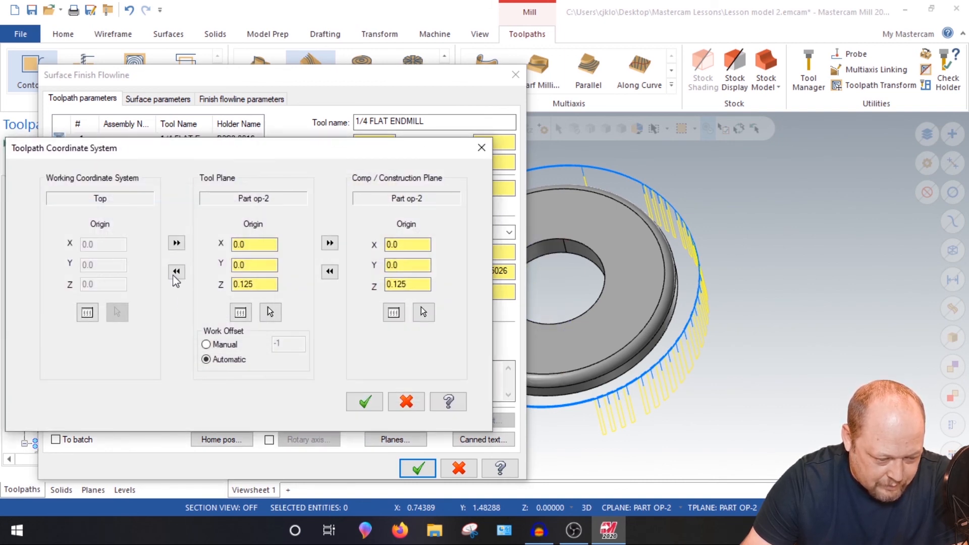
left_click(176, 244)
left_click(329, 242)
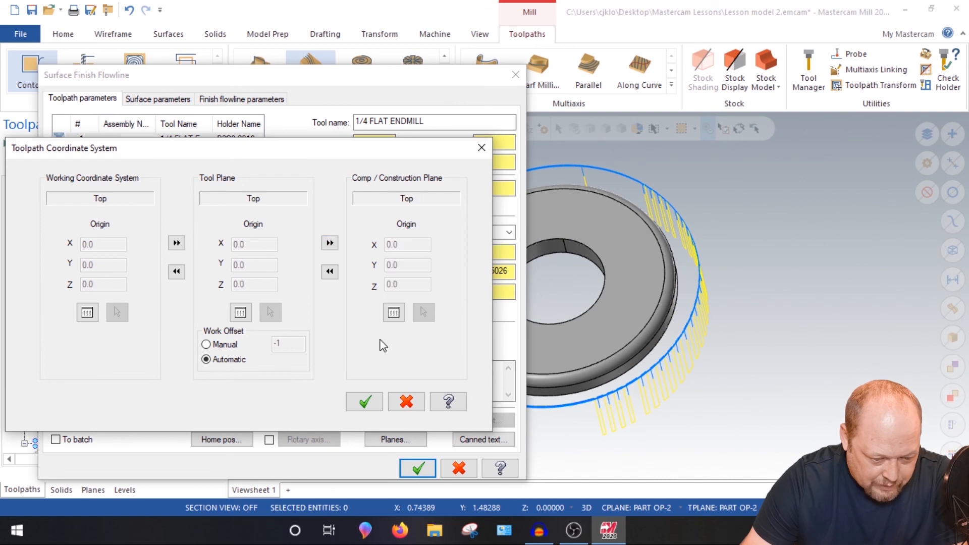
left_click(365, 402)
left_click(418, 468)
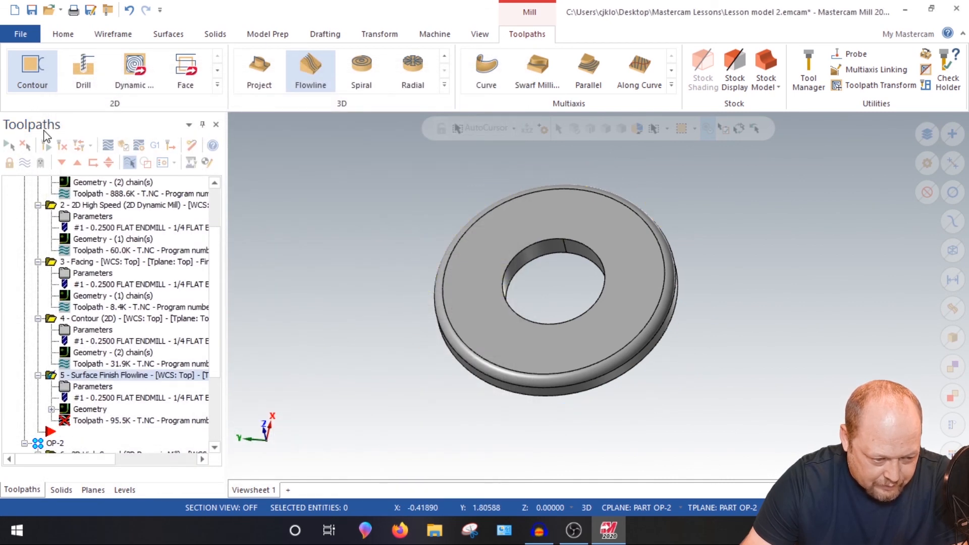
Regenerate the Surface Finish Flowline toolpath and inspect its passes around the ring's outer fillet
left_click(46, 146)
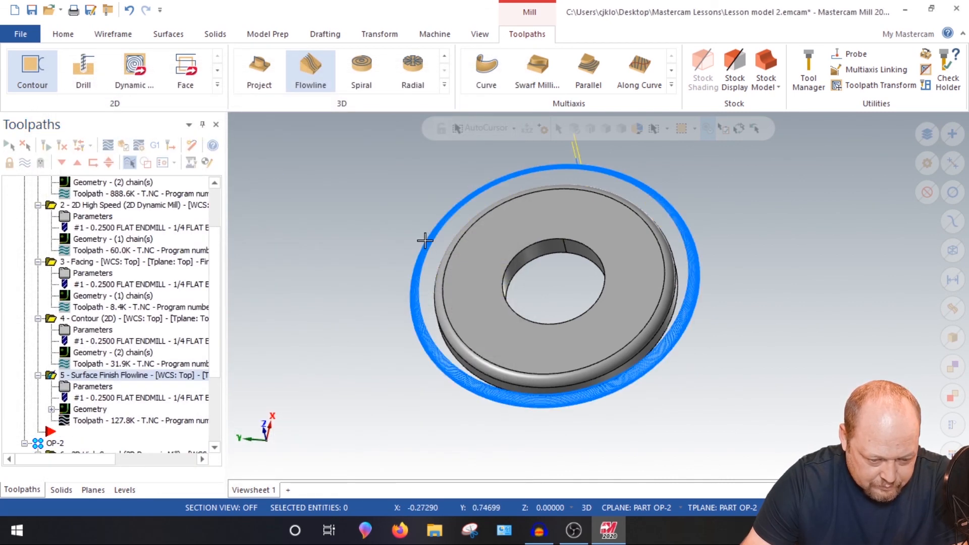
middle_click_drag(427, 242, 446, 225)
scroll(97, 268, "up", 1)
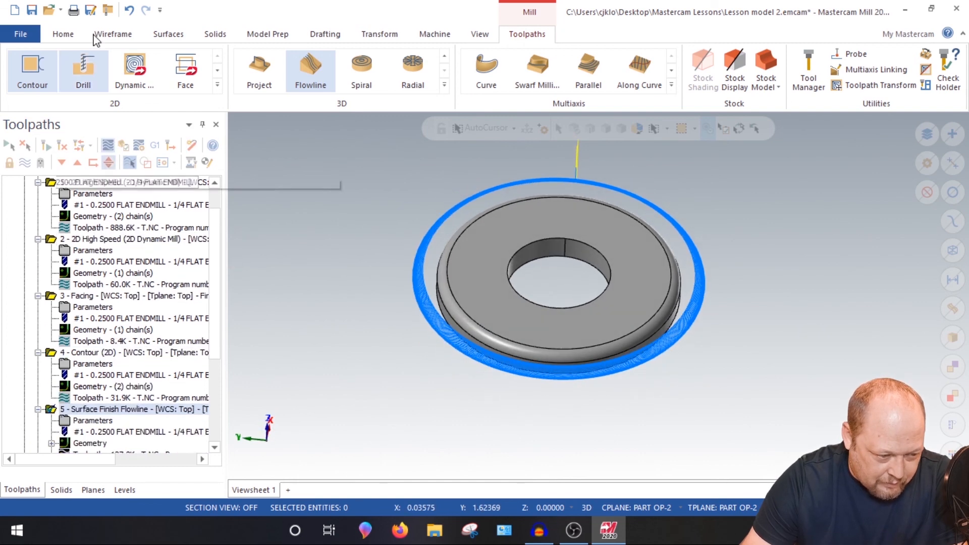
scroll(545, 293, "down", 2)
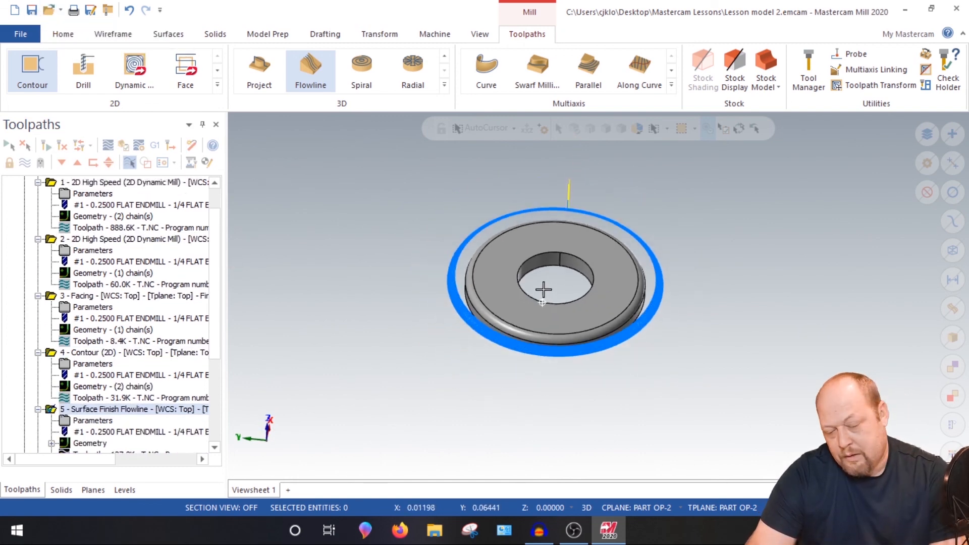
middle_click_drag(542, 290, 528, 301)
scroll(64, 368, "up", 1)
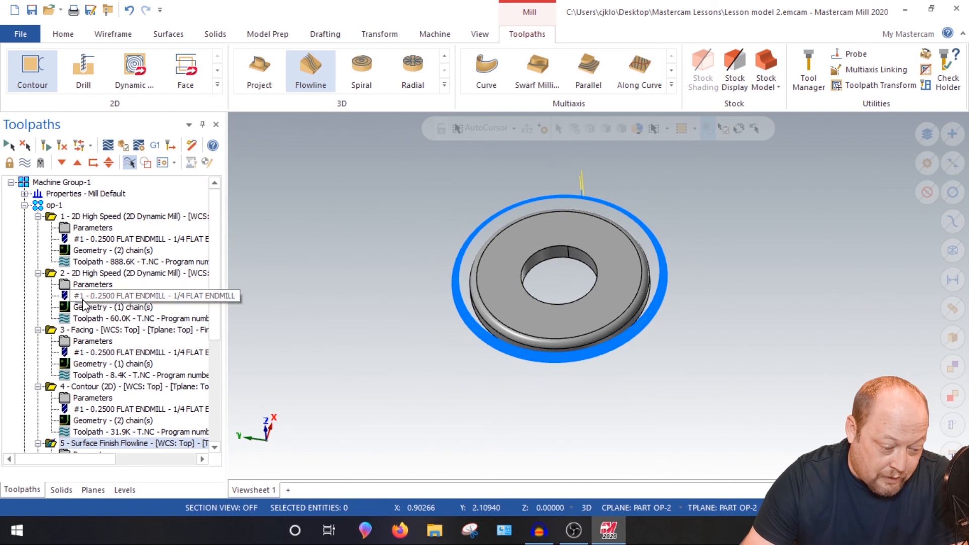
Select every operation in Machine Group-1 and open them in the Verify simulation
scroll(58, 376, "down", 5)
scroll(57, 381, "up", 5)
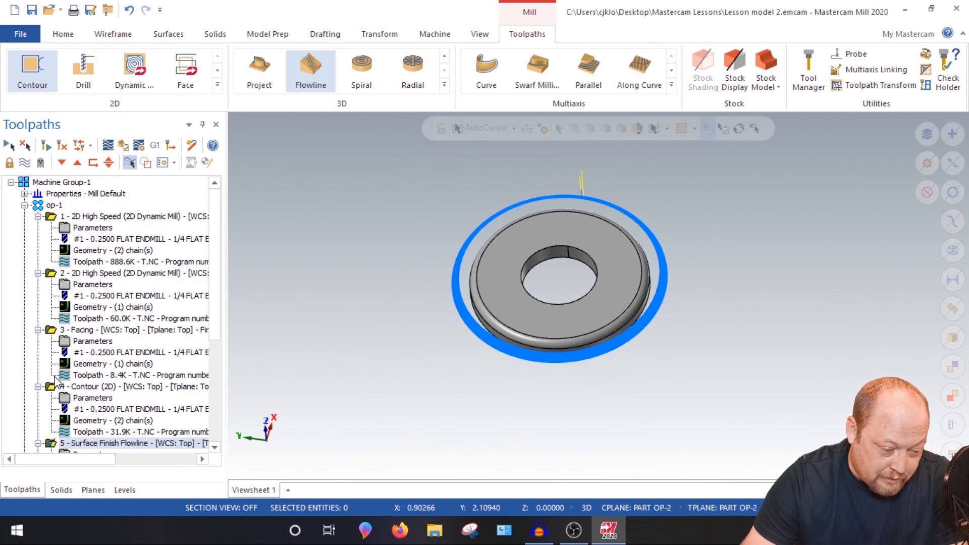
left_click(64, 182)
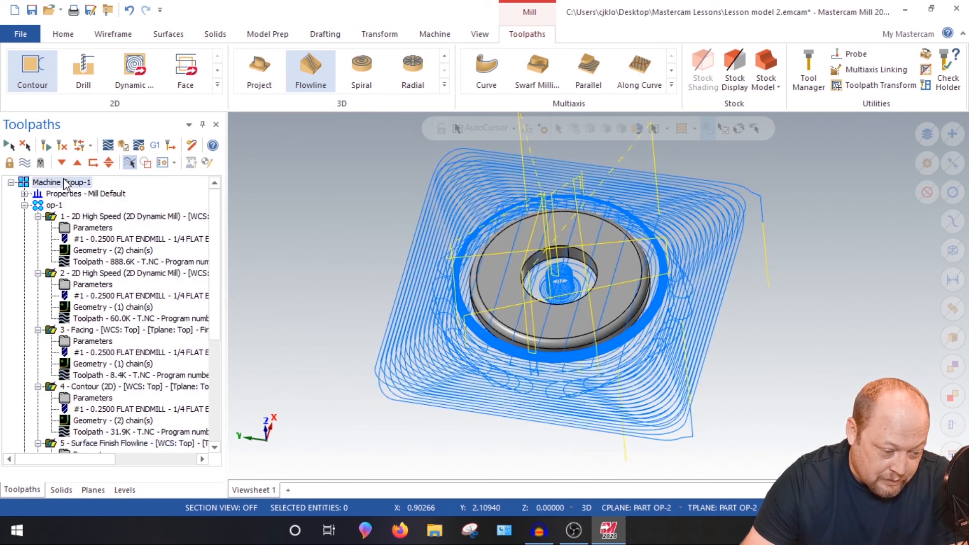
left_click(125, 145)
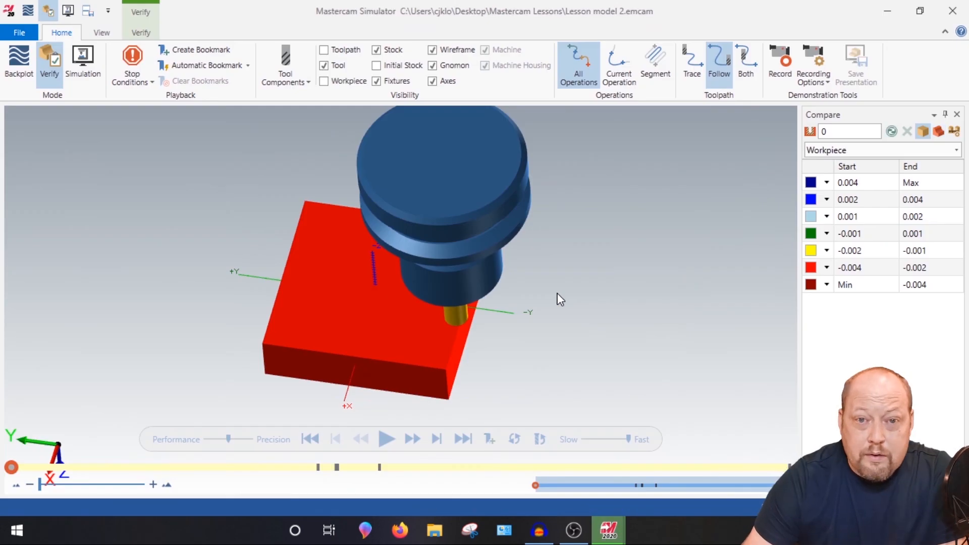
Run the verification of all operations at once, and hide the axes and gnomon
left_click(467, 443)
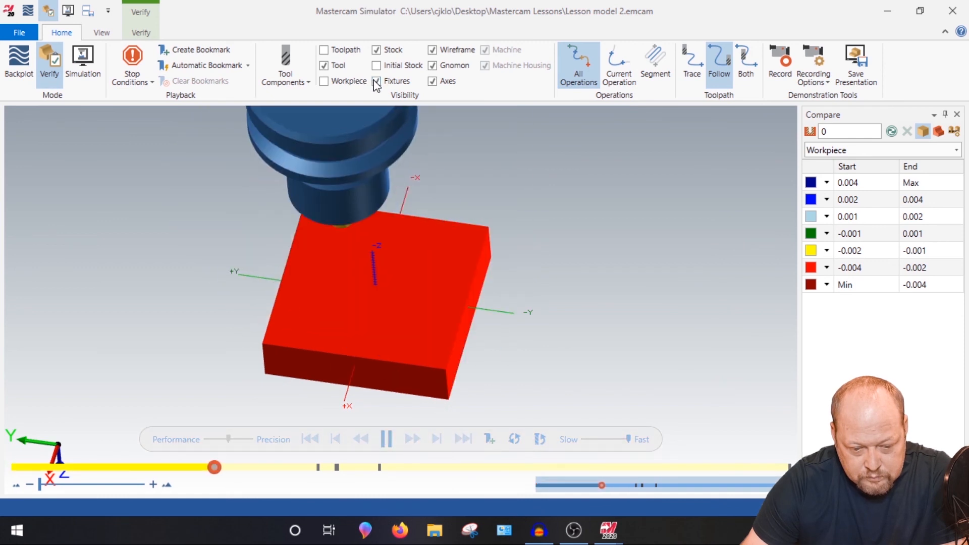
left_click(432, 81)
left_click(432, 66)
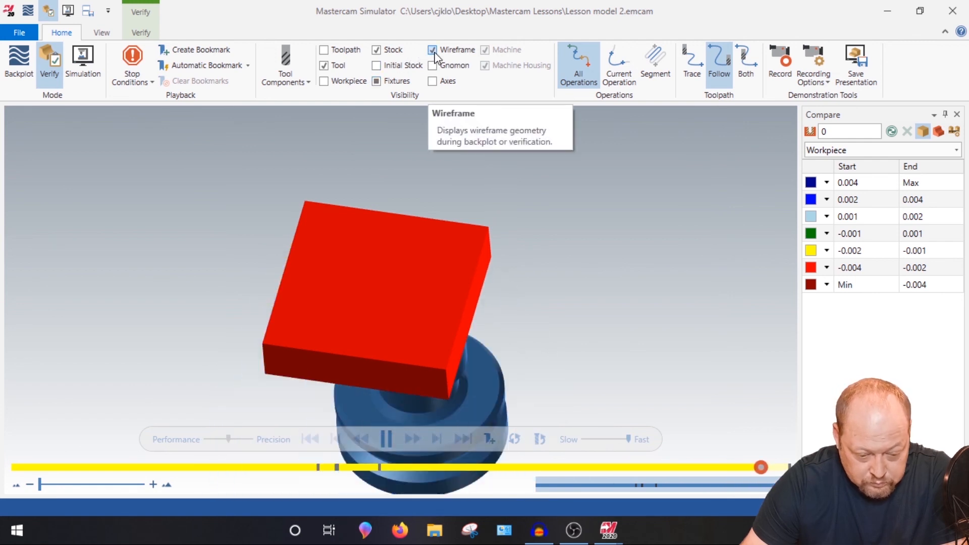
Compare the machined stock against the workpiece model and examine the colour-coded deviations on the ring's fillet, faces and bore
left_click(892, 132)
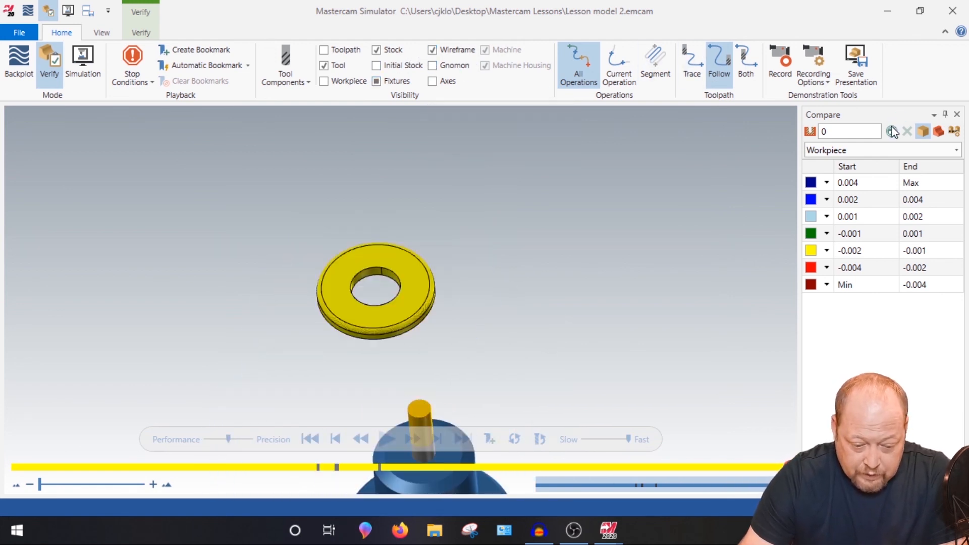
left_click(891, 130)
scroll(383, 295, "up", 5)
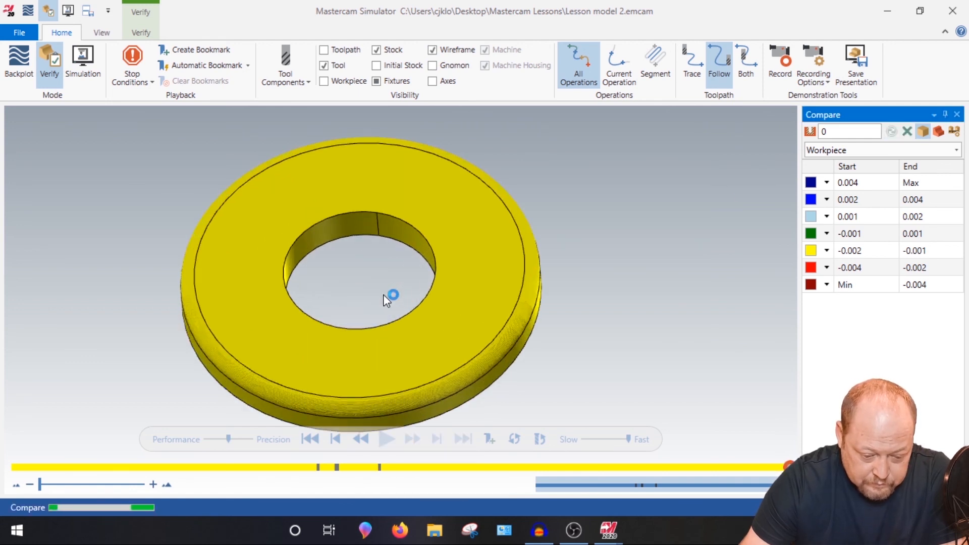
middle_click_drag(383, 295, 351, 325)
scroll(350, 325, "down", 3)
scroll(323, 258, "up", 1)
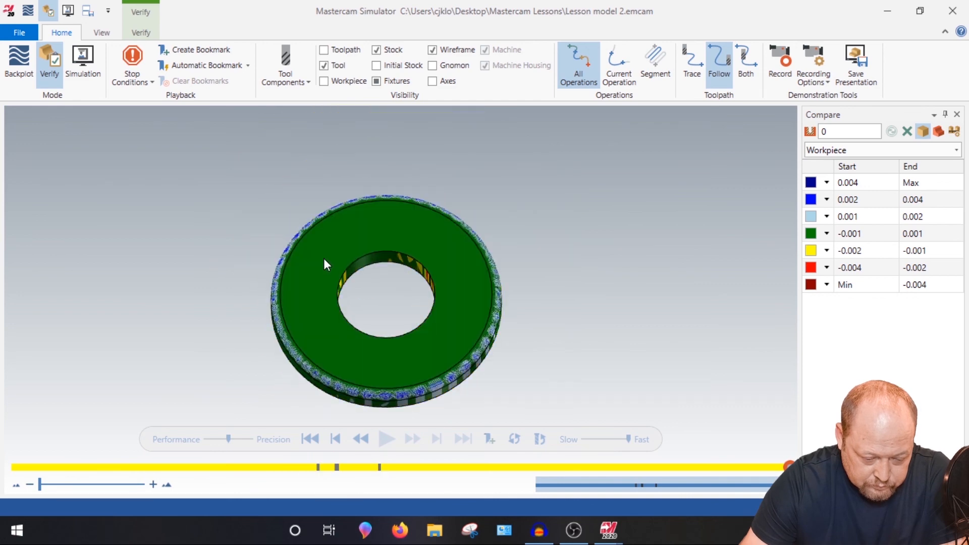
mouse_move(337, 249)
middle_mouse_down()
mouse_move(415, 268)
mouse_move(340, 248)
middle_mouse_up()
scroll(339, 249, "down", 2)
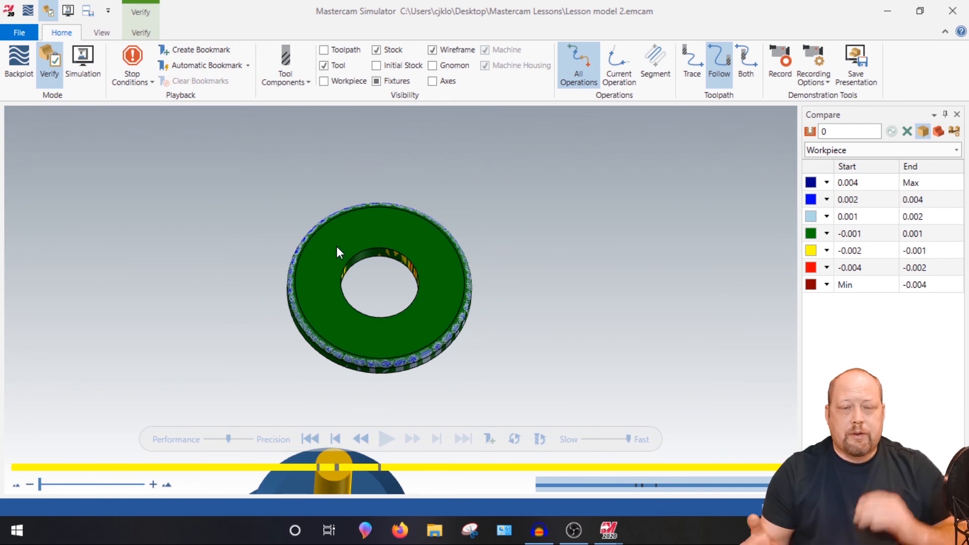